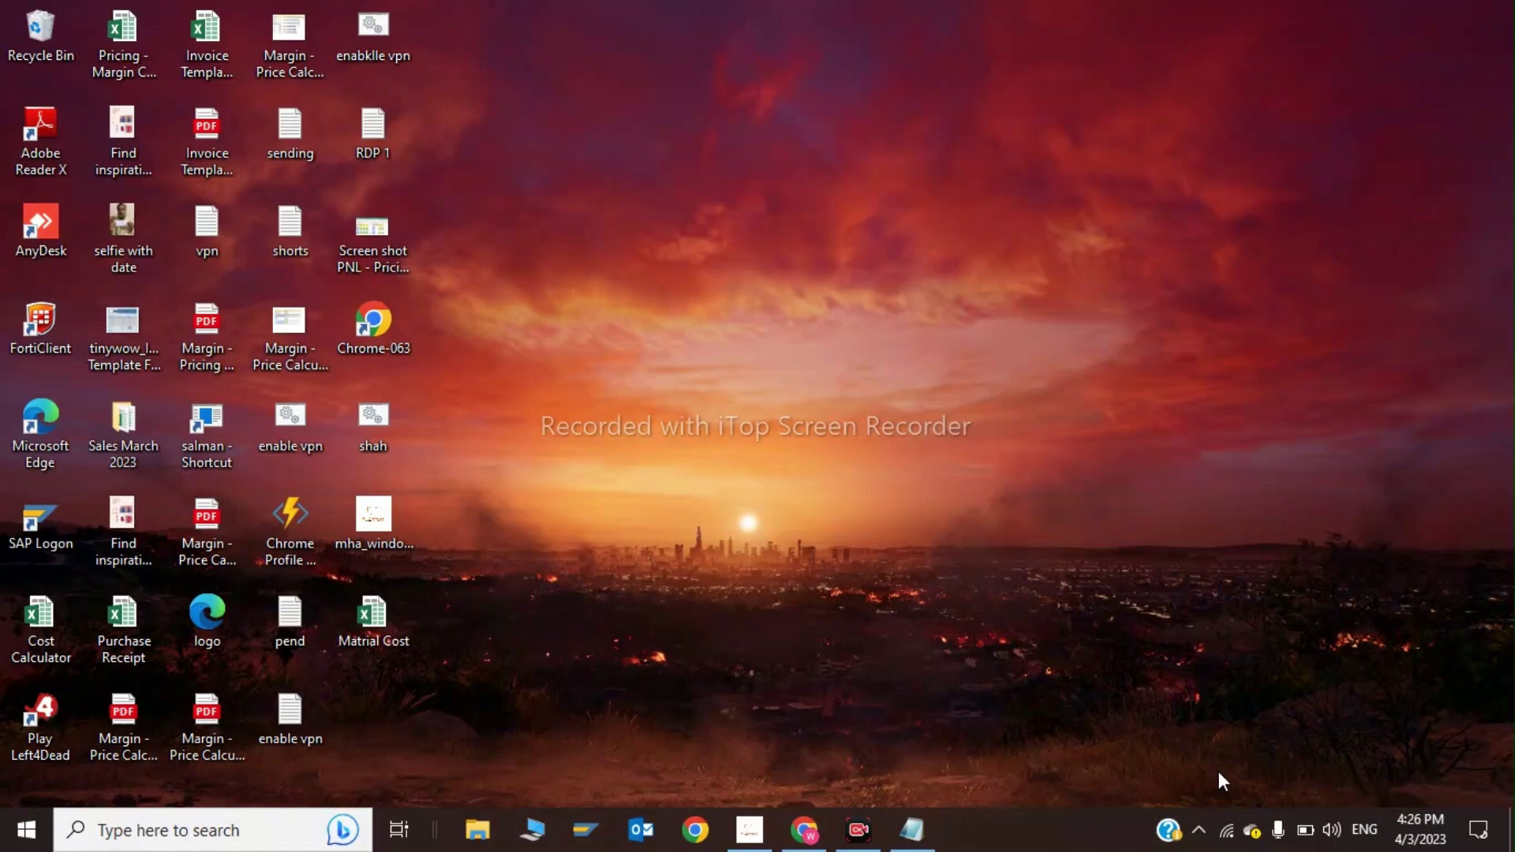
- Launch System Configuration by running msconfig from the Run dialog
click(224, 835)
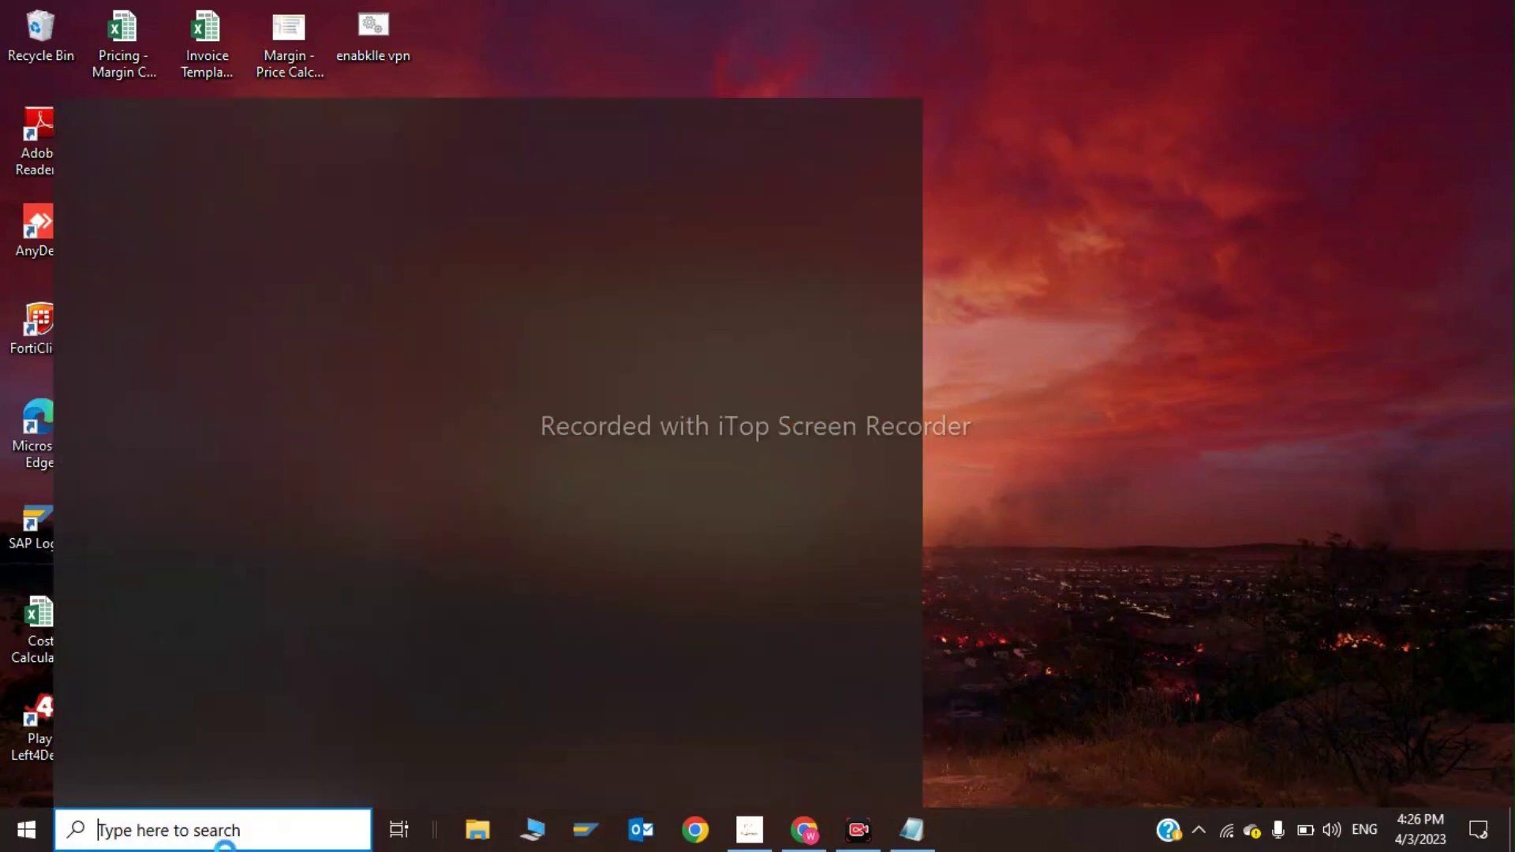
text(run)
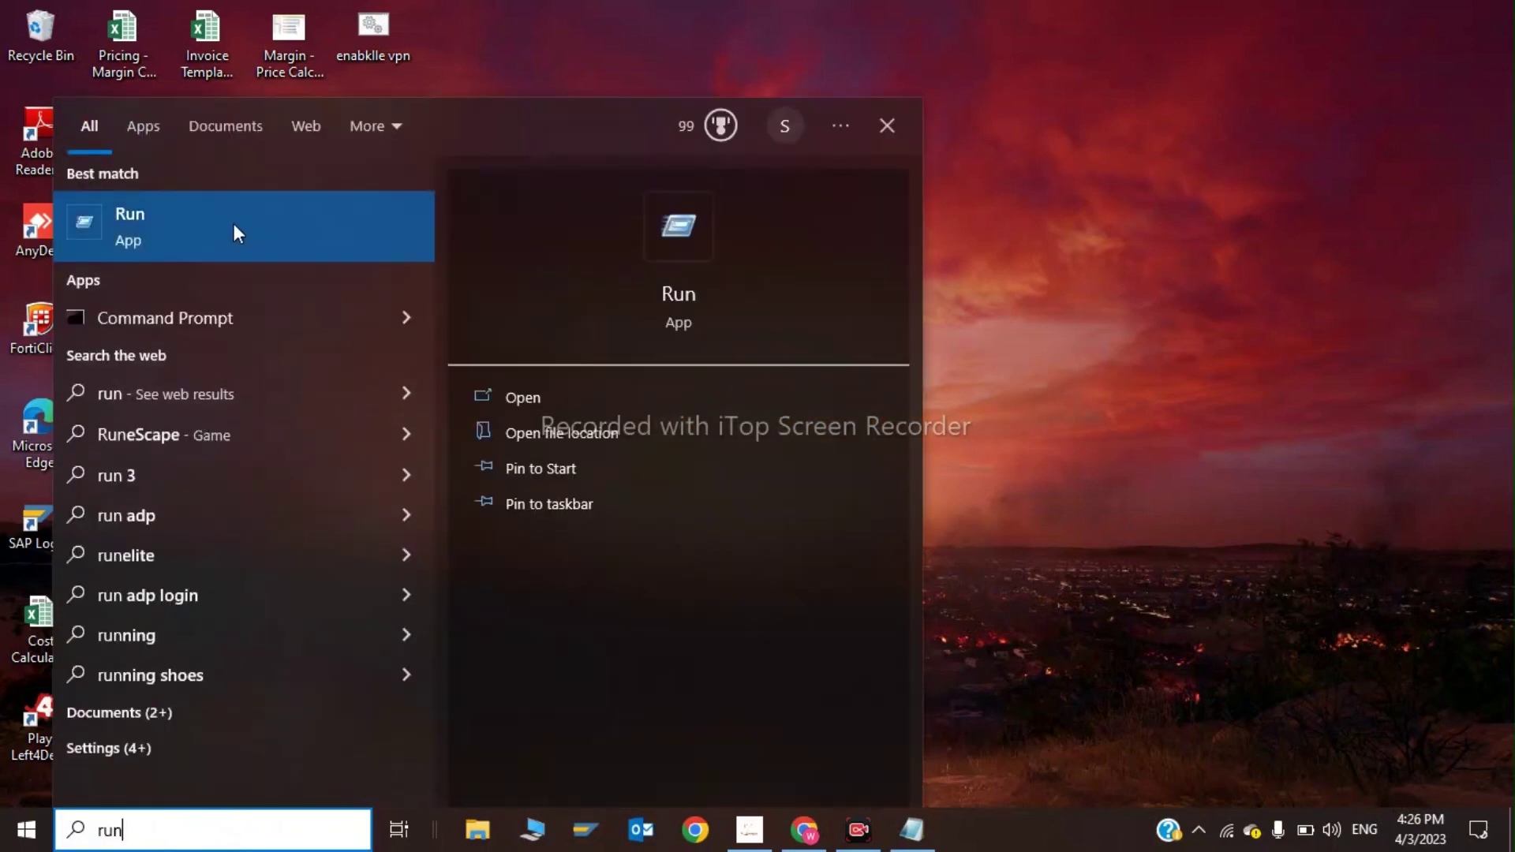
click(237, 227)
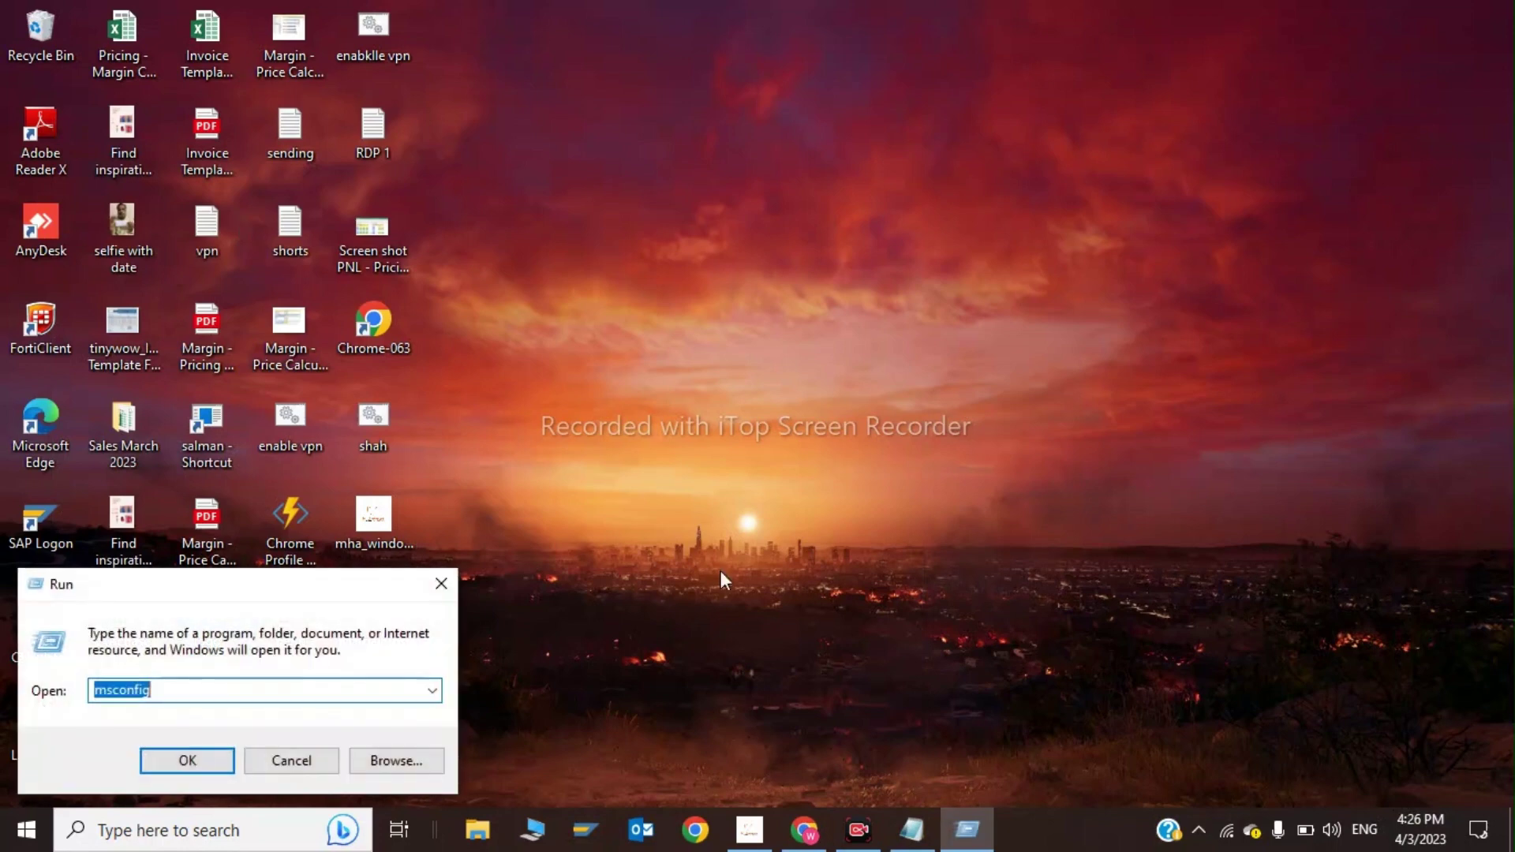
click(286, 688)
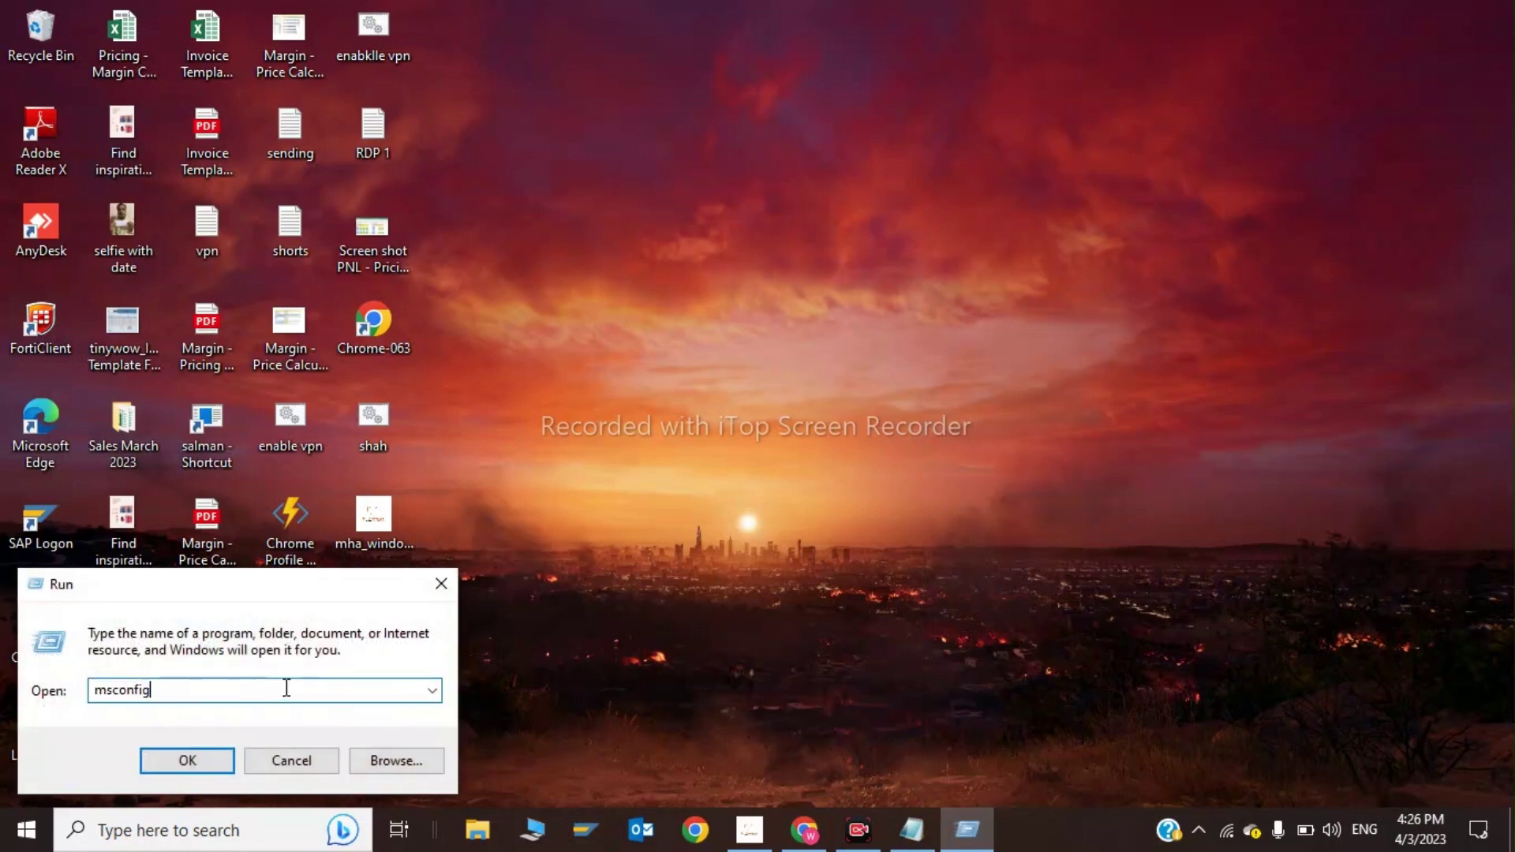
click(184, 761)
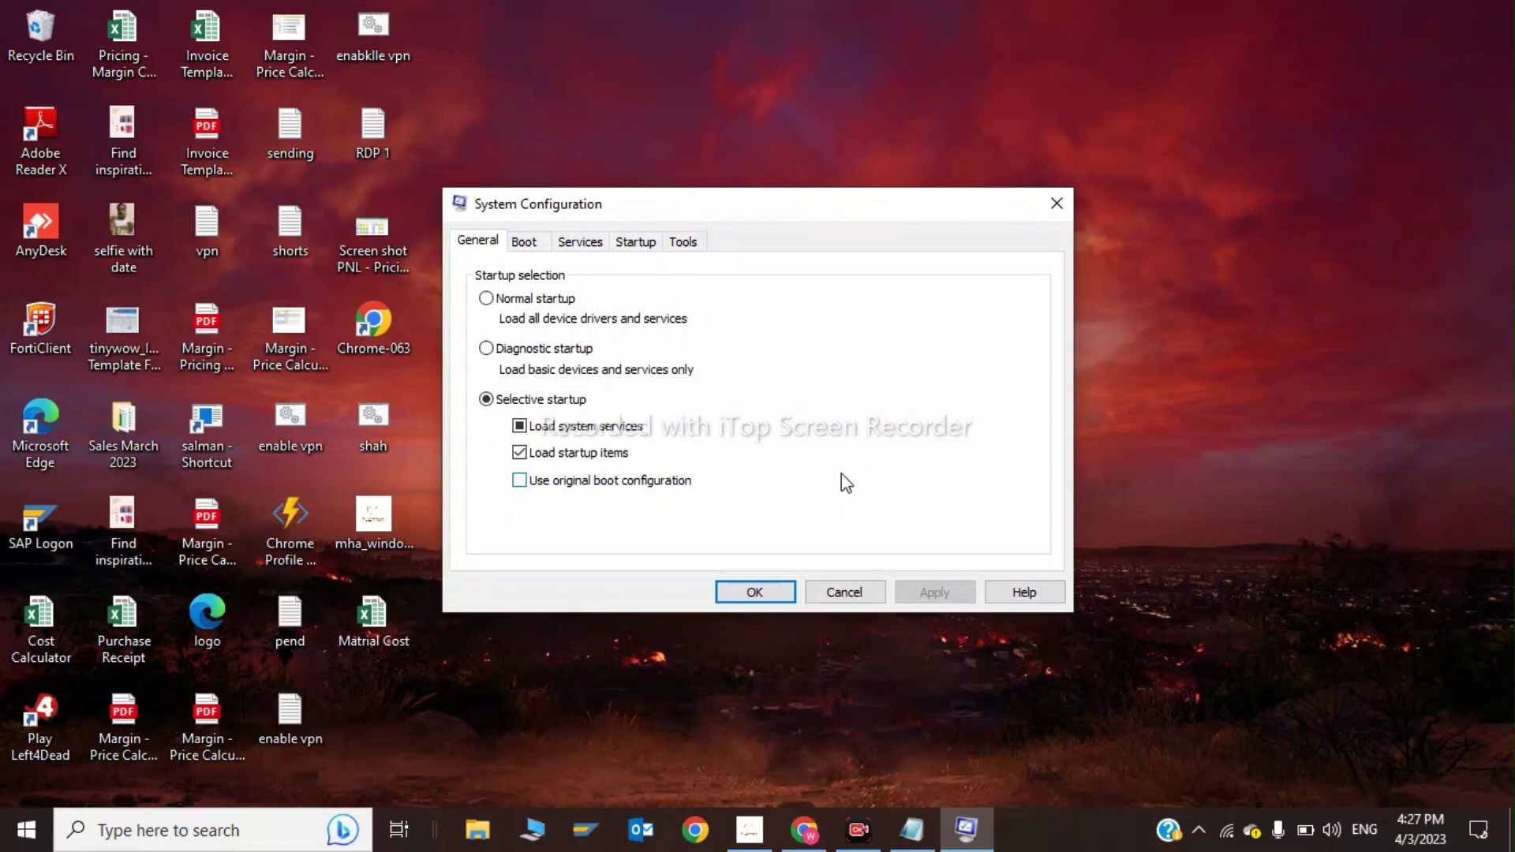
- Set the boot Number of processors to 4, apply, and exit without restarting
click(532, 240)
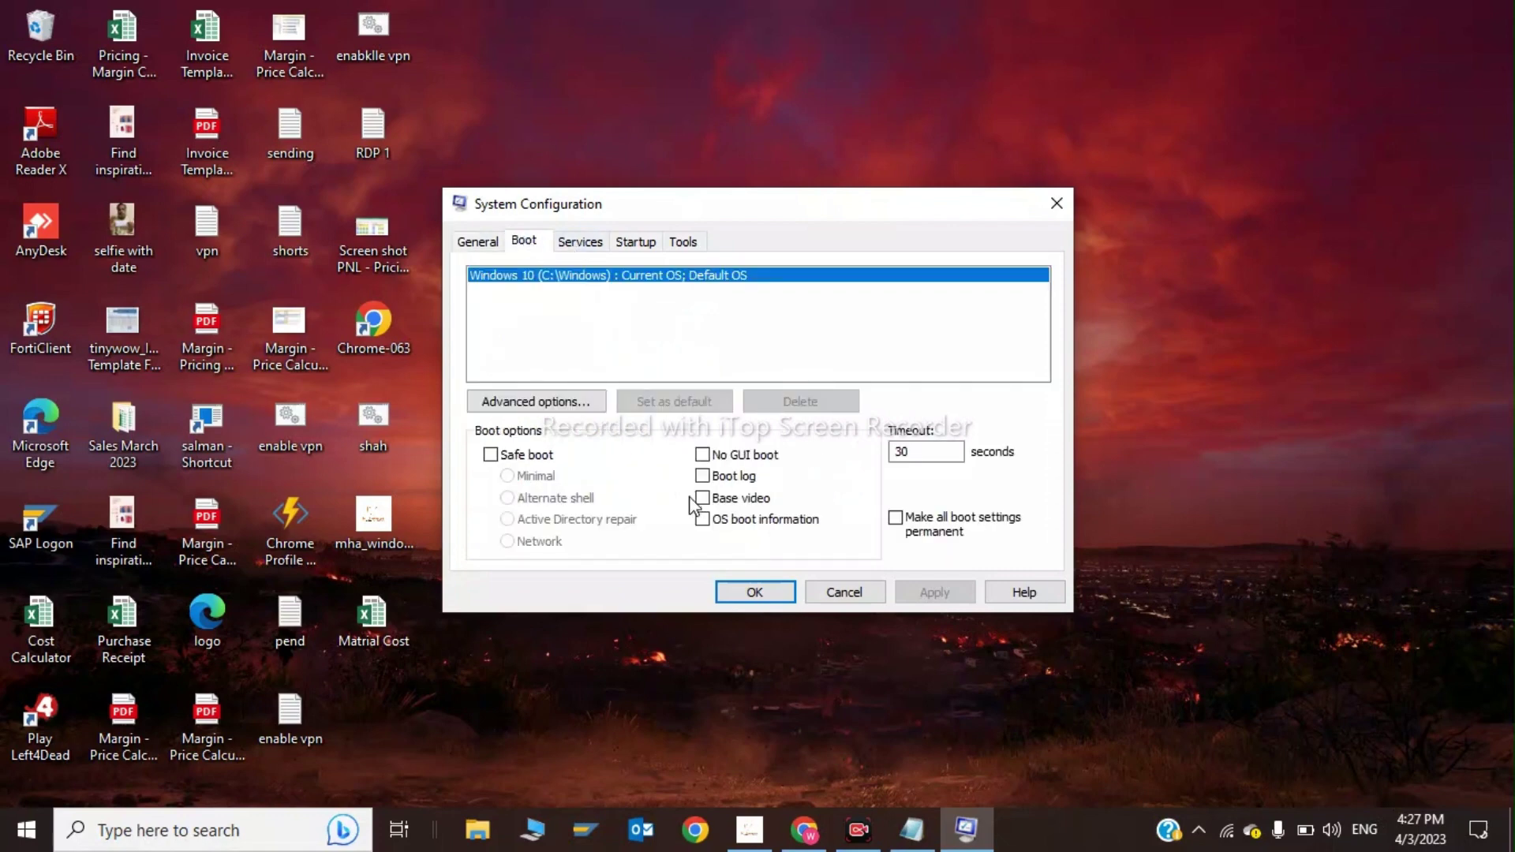
click(569, 406)
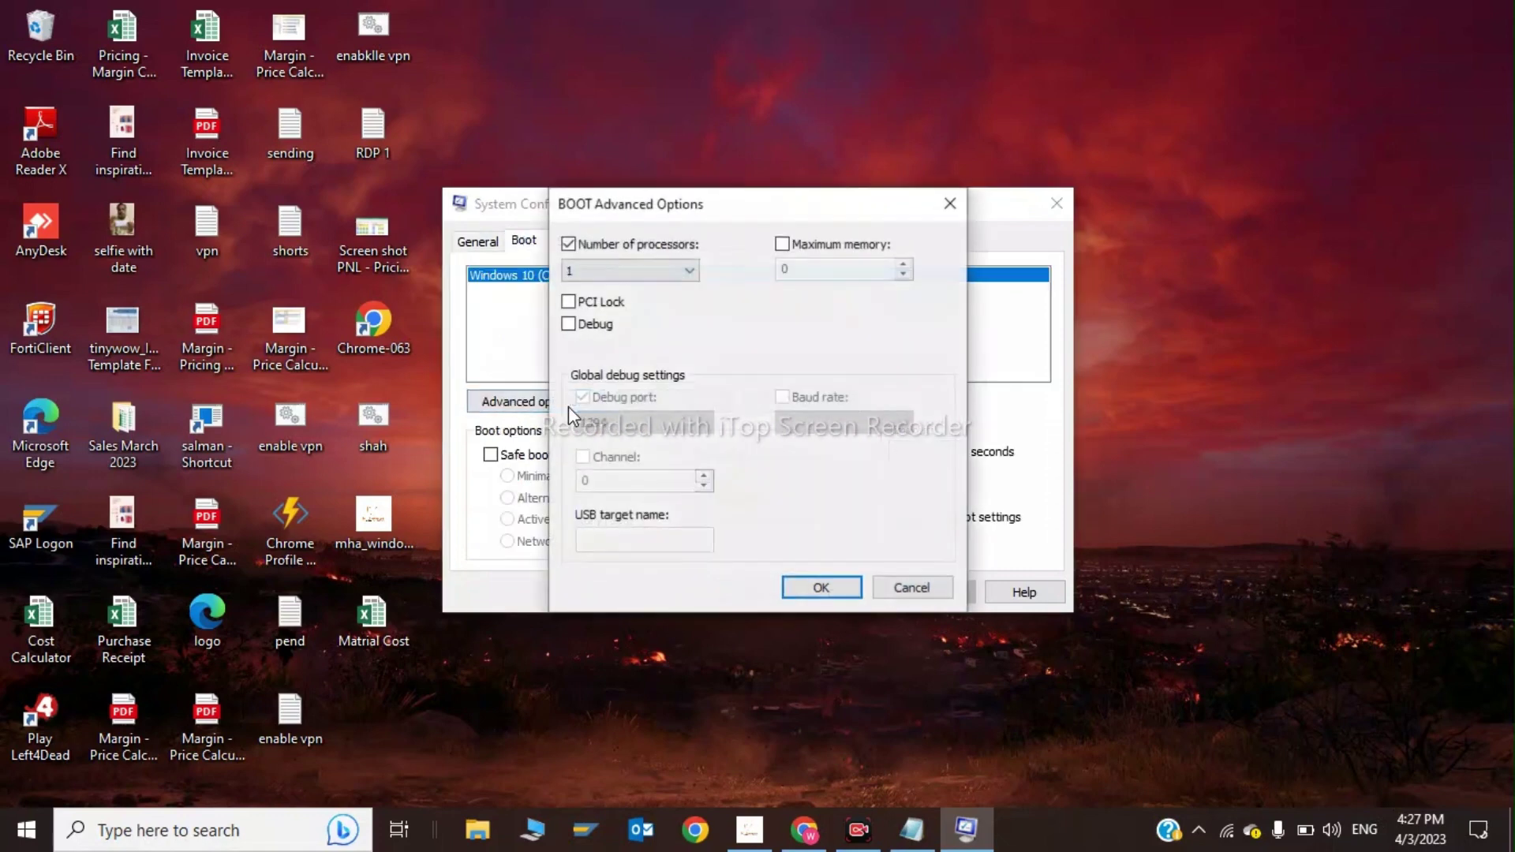
click(627, 269)
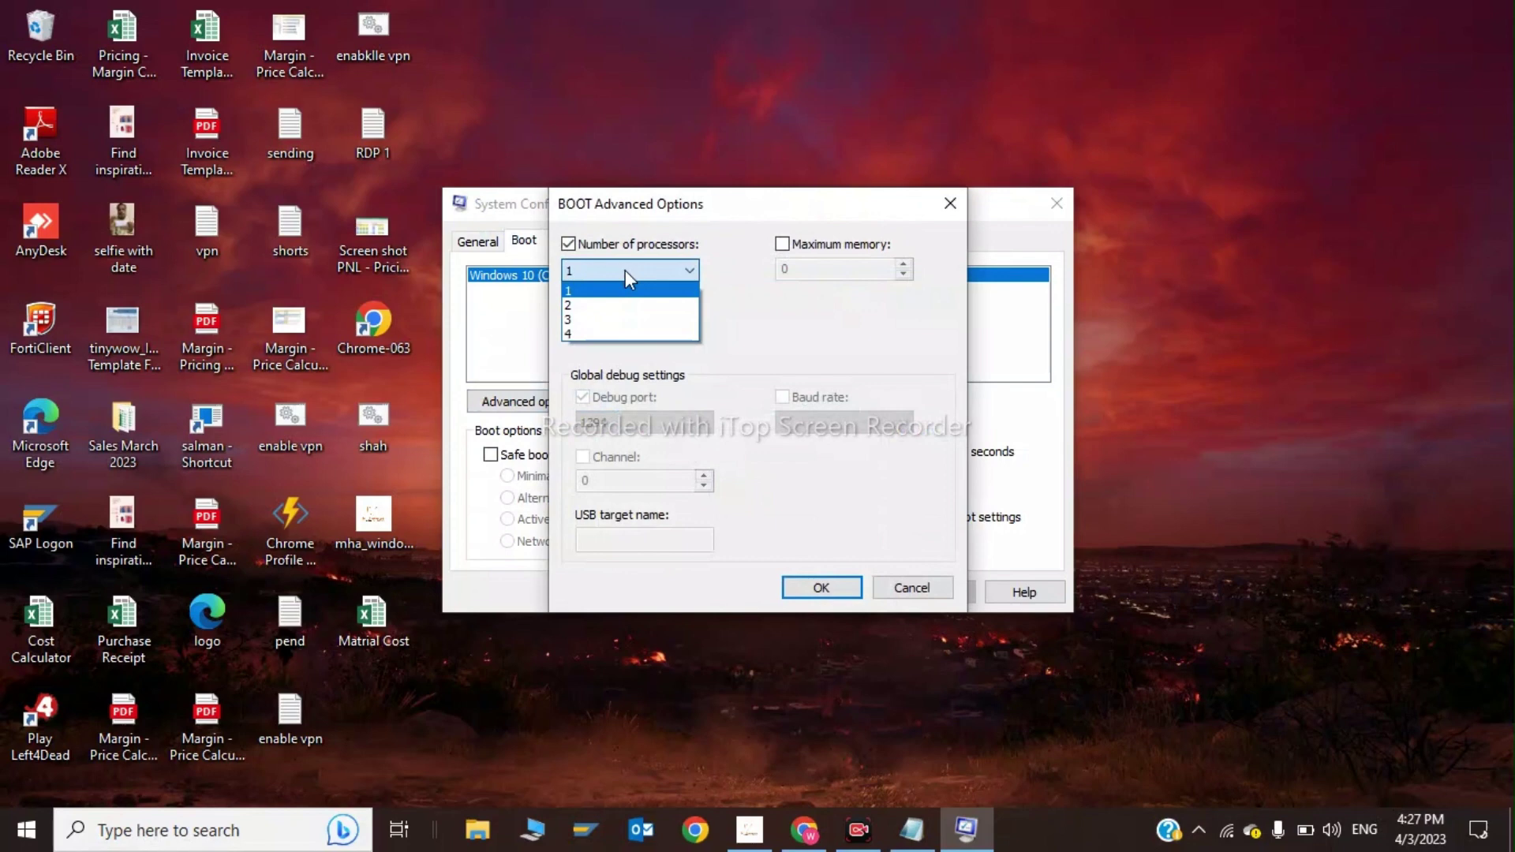
click(621, 334)
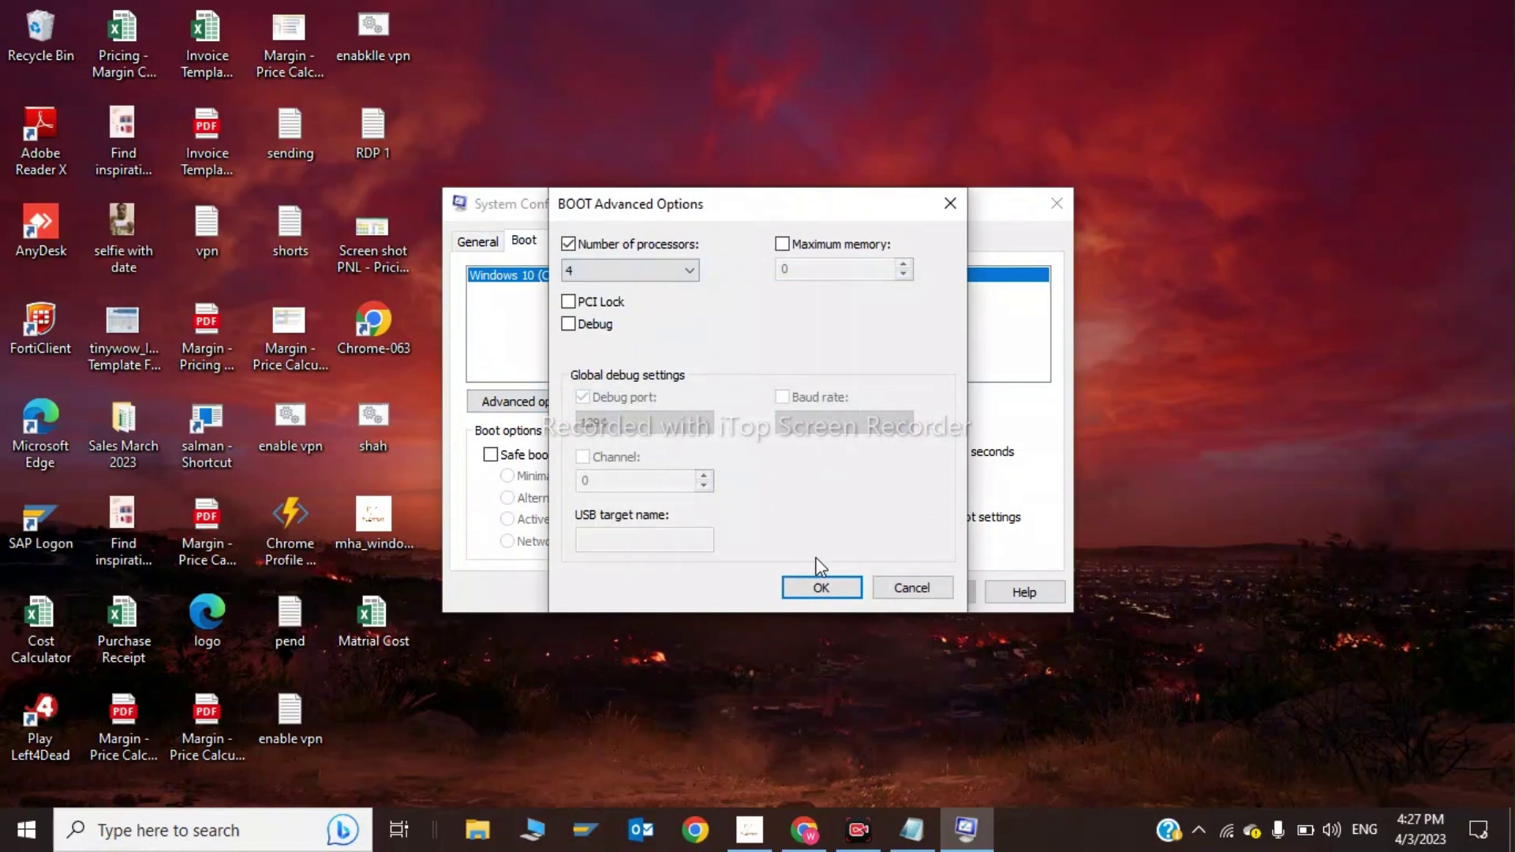
click(818, 587)
click(950, 593)
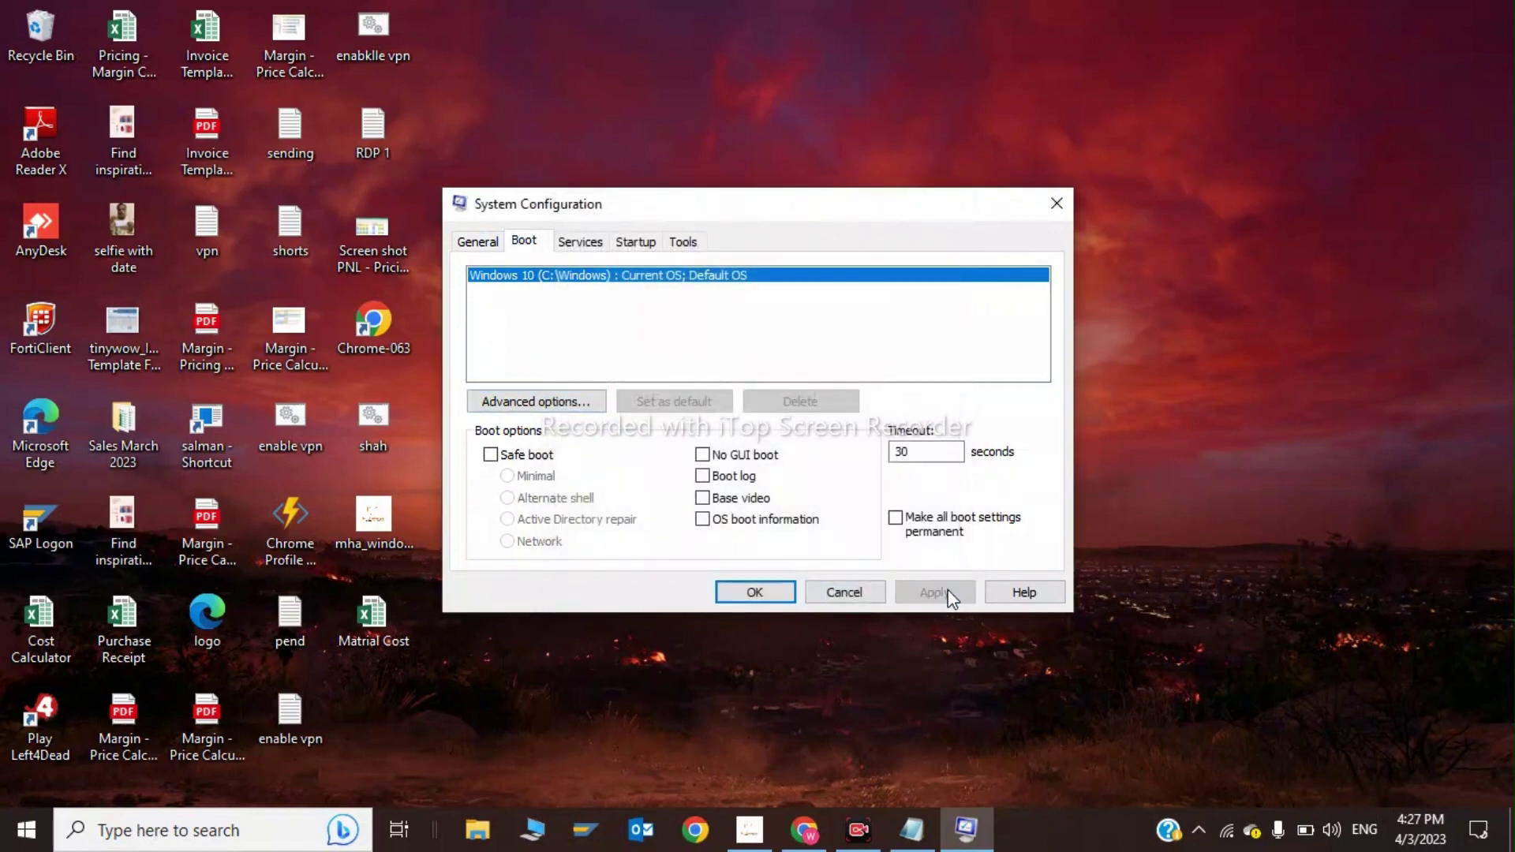
click(756, 596)
click(925, 464)
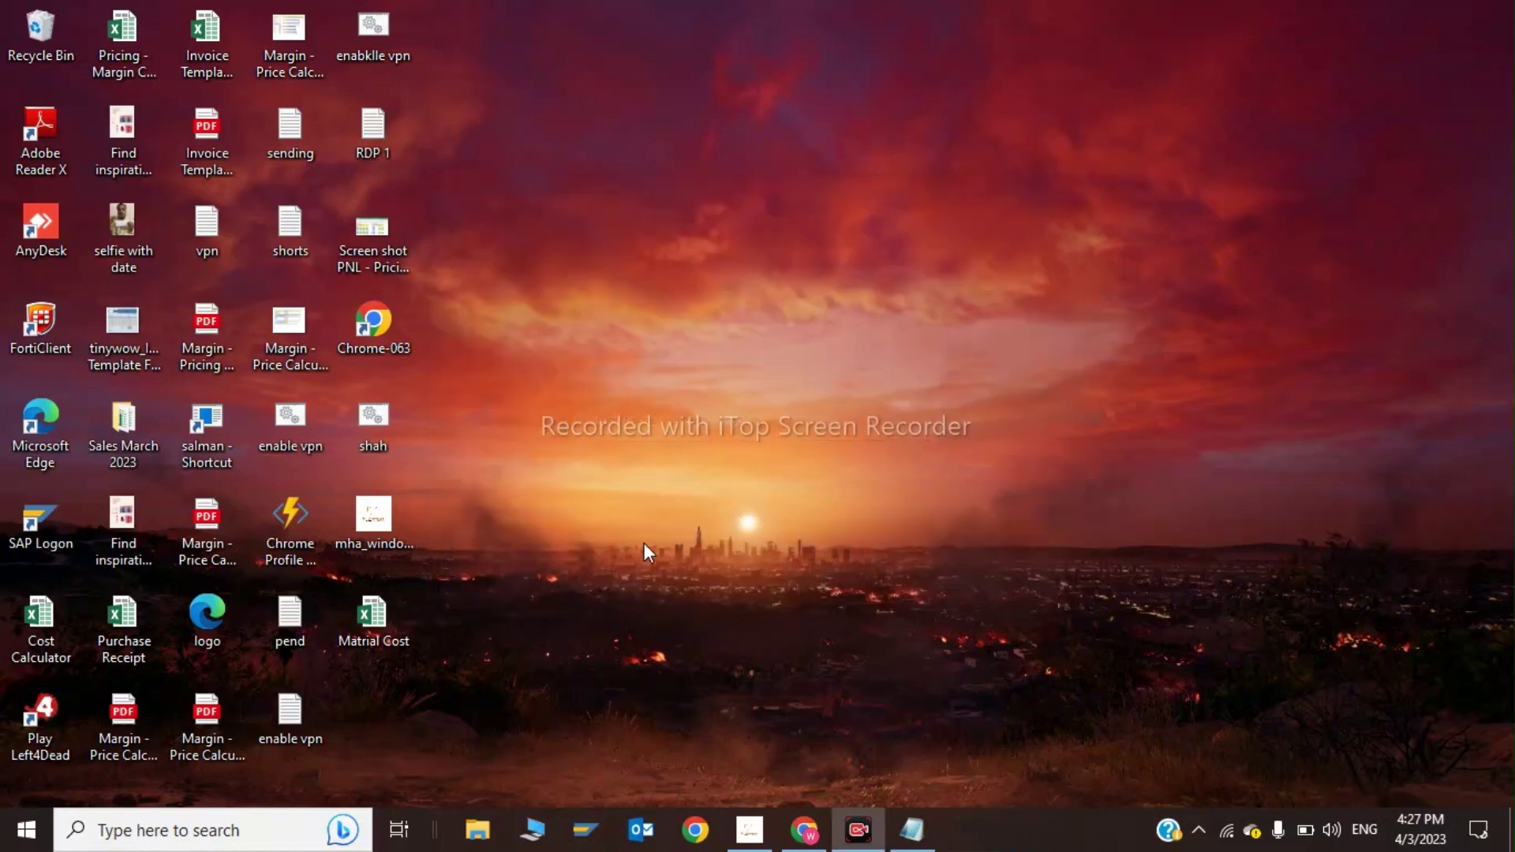
- Set Performance Options visual effects to 'Adjust for best performance' via the 'adv' search, and apply
click(243, 847)
text(a)
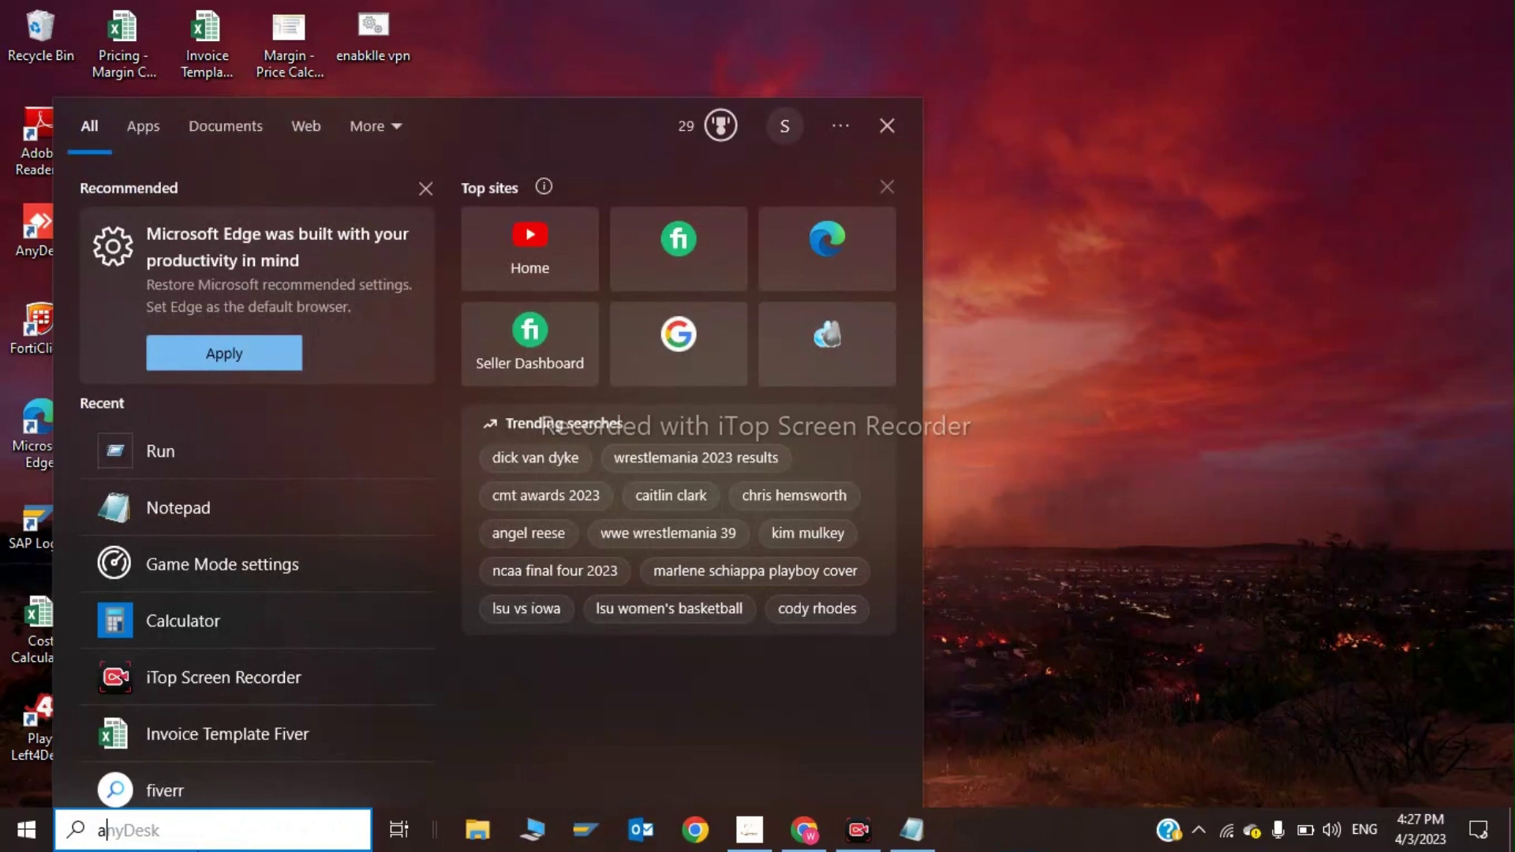
text(dv)
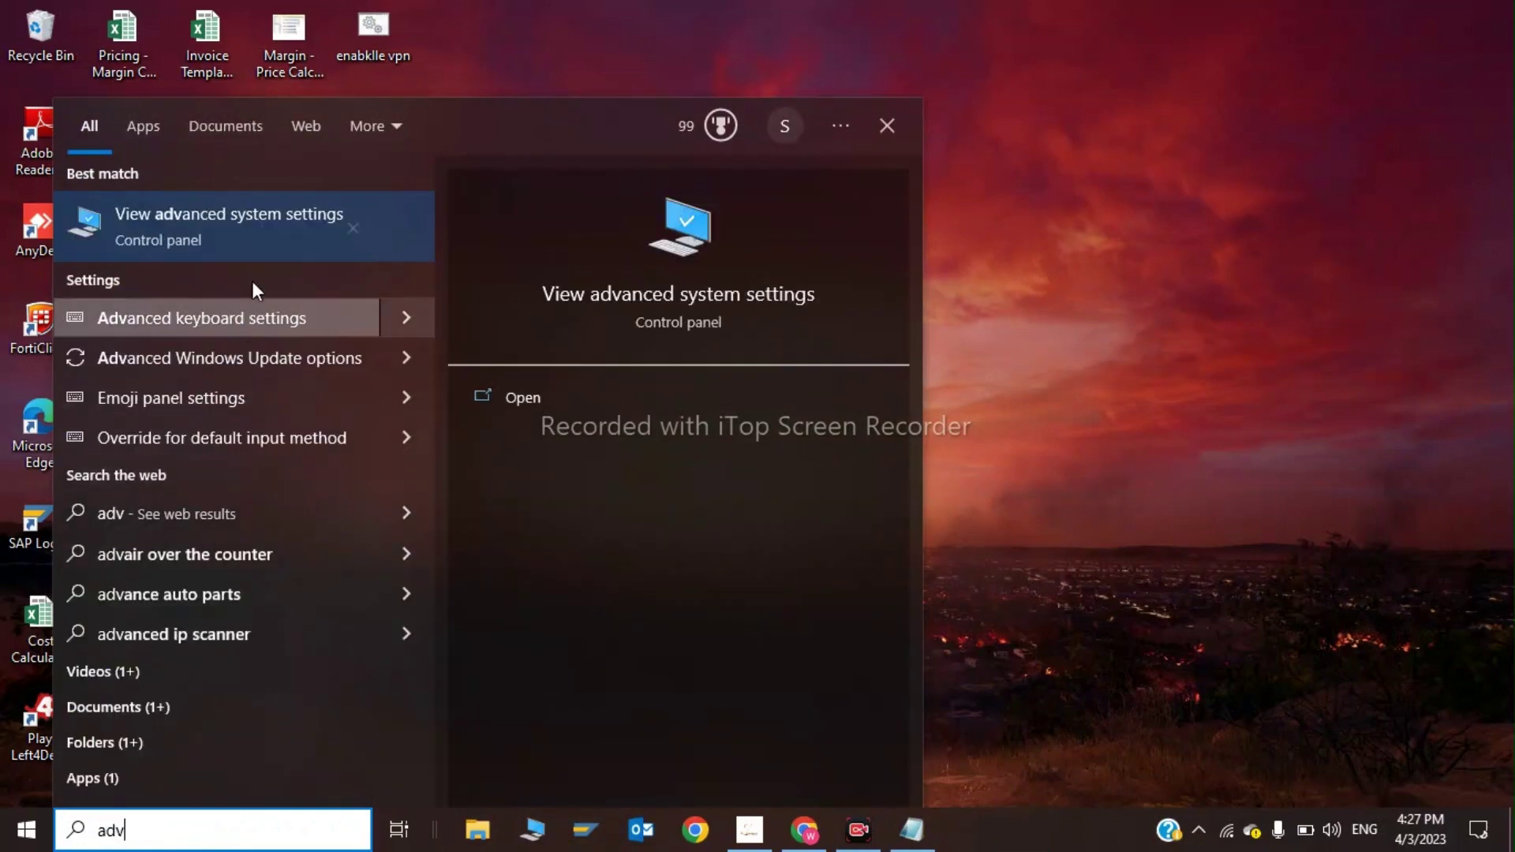
click(270, 224)
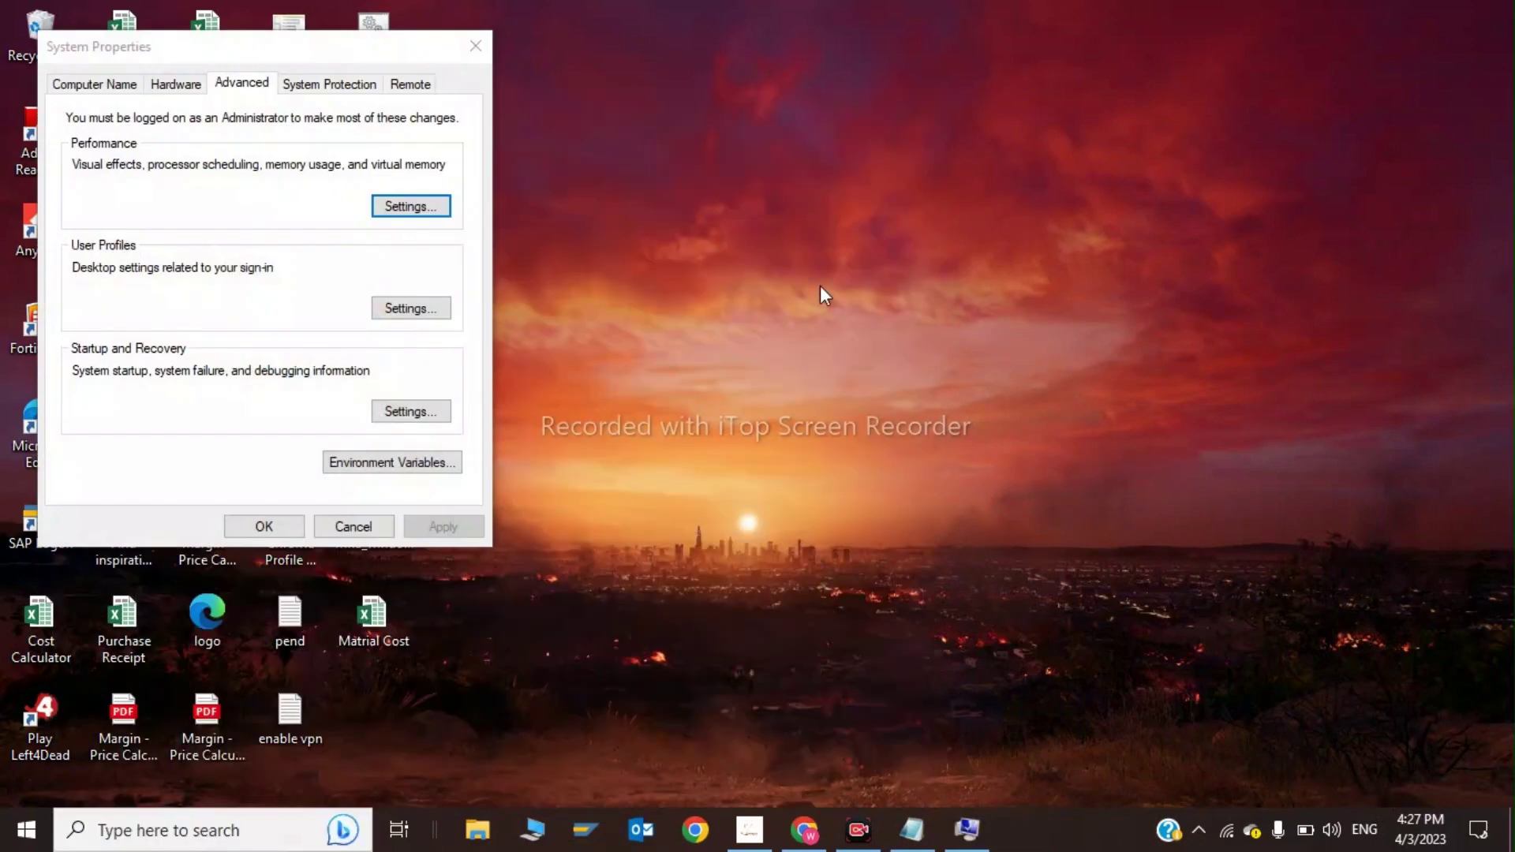
click(439, 209)
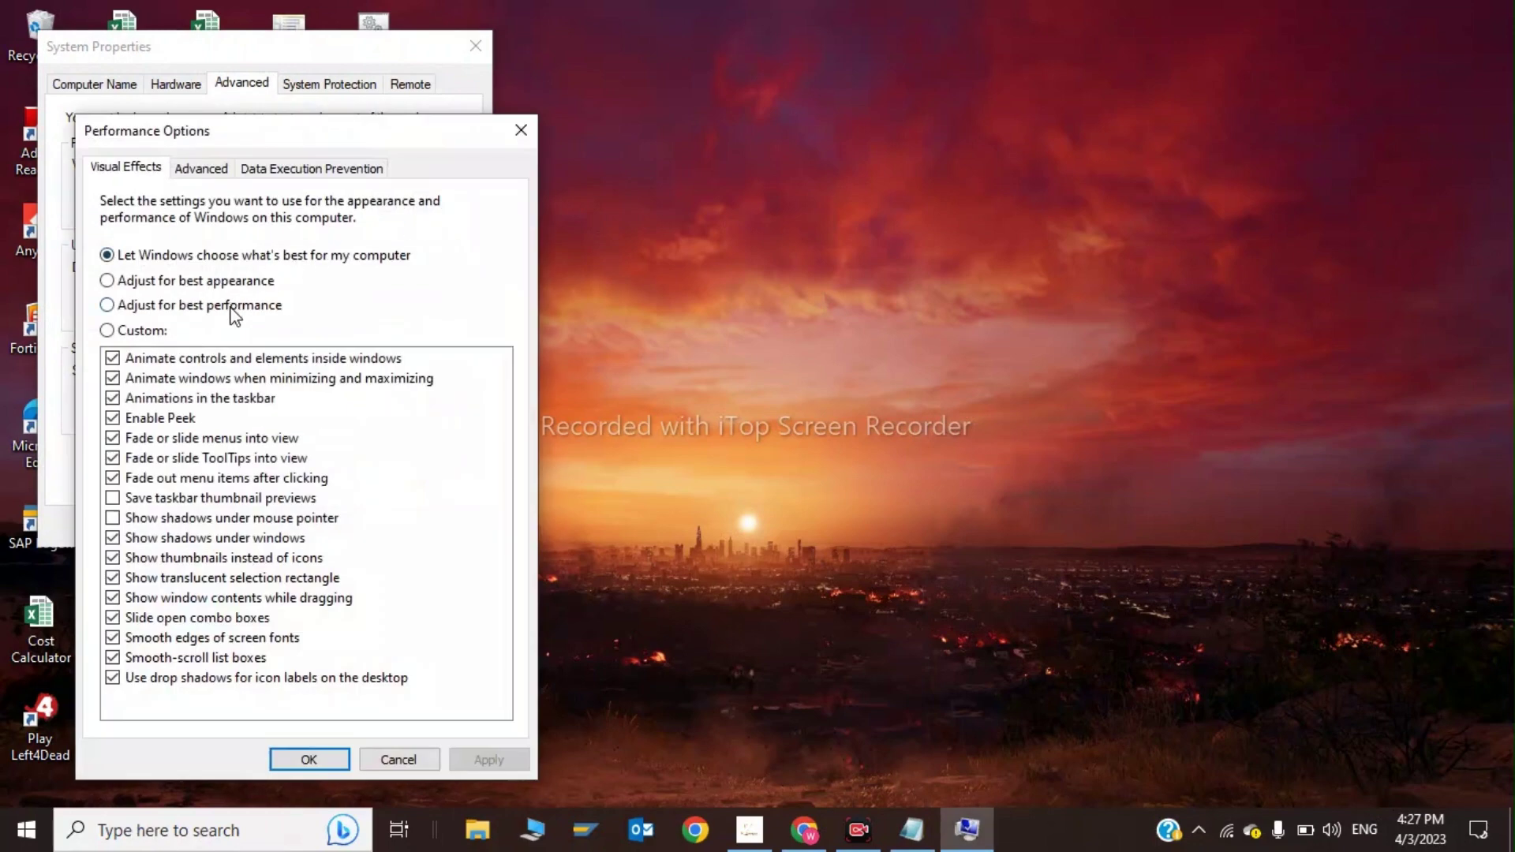
click(235, 314)
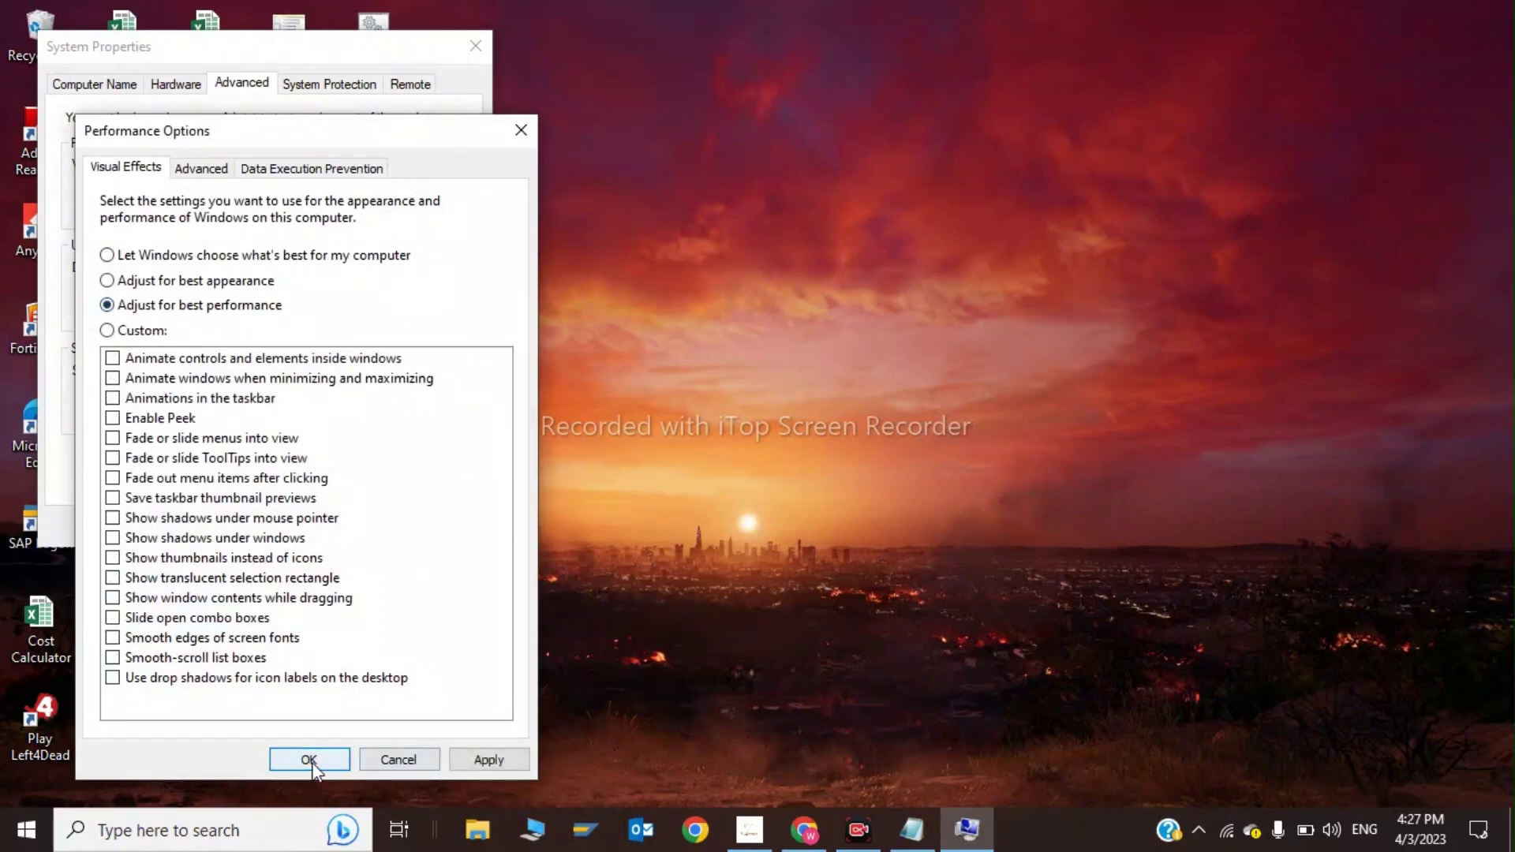
click(490, 760)
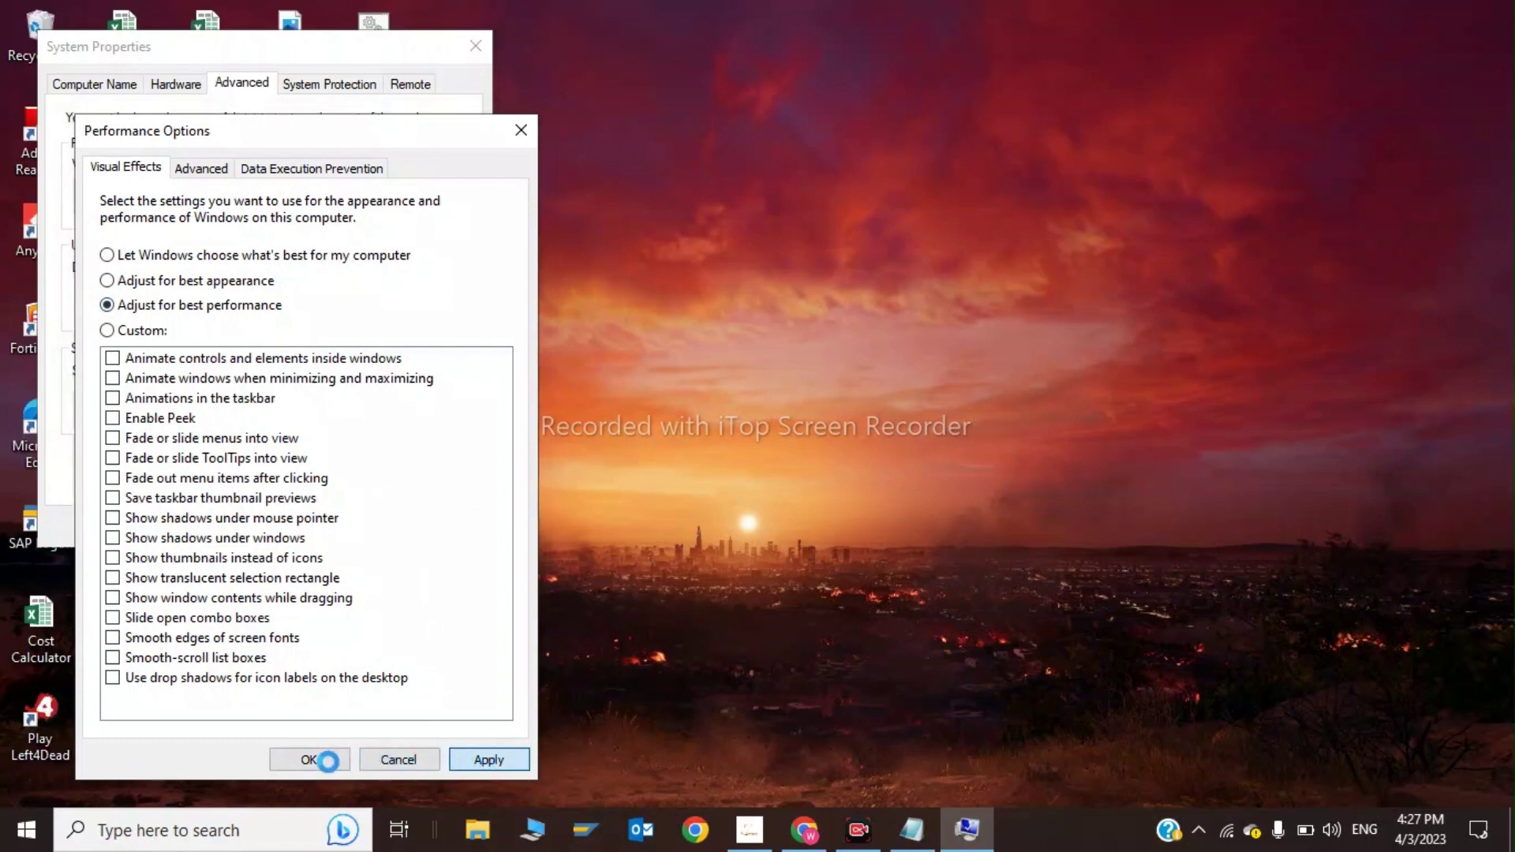
click(329, 761)
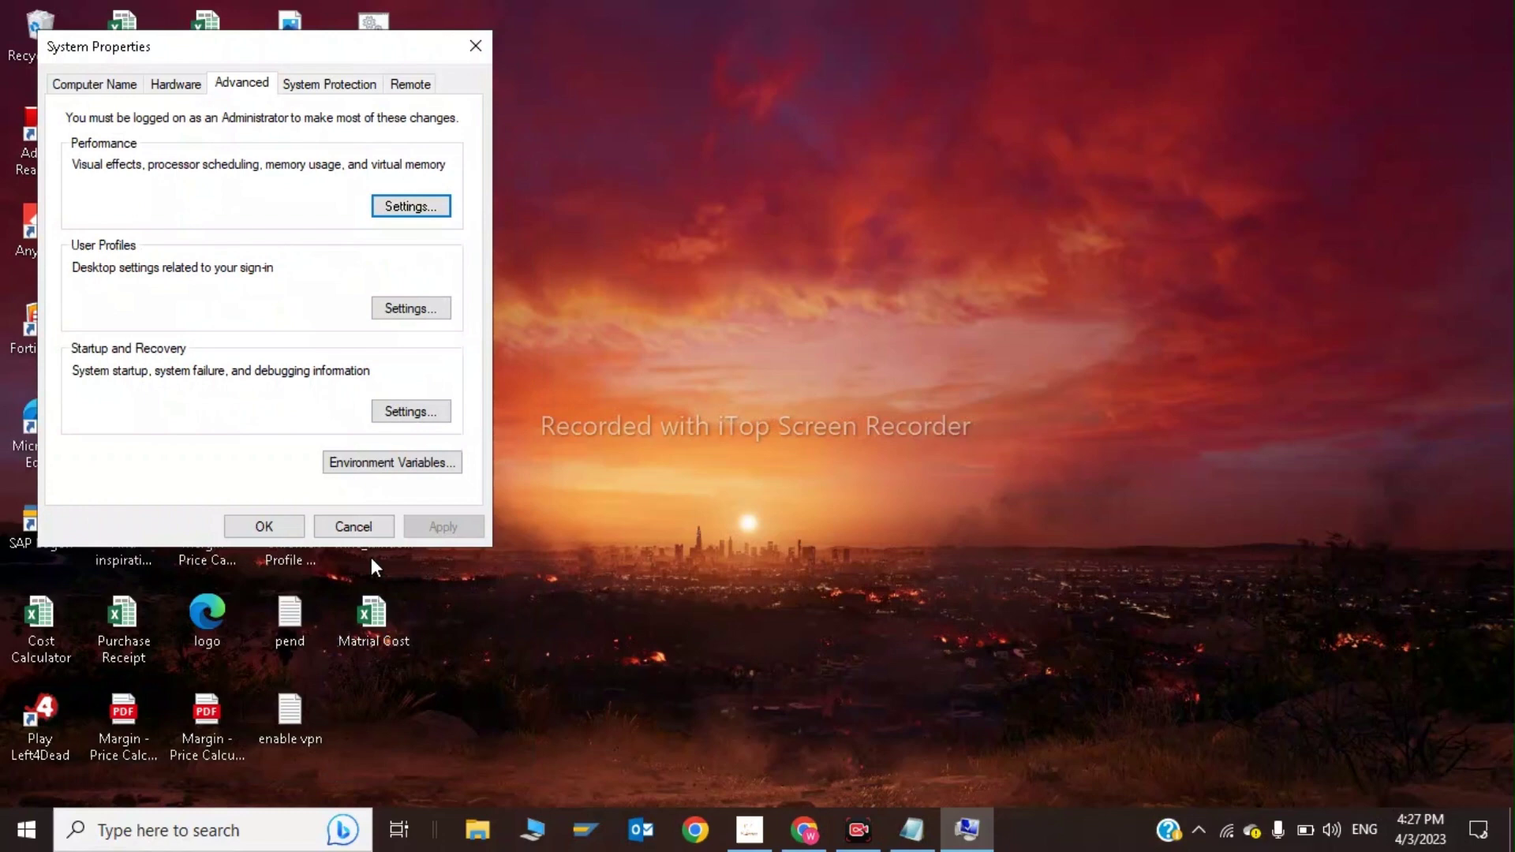
- Close System Properties and bring up the Run dialog
click(284, 527)
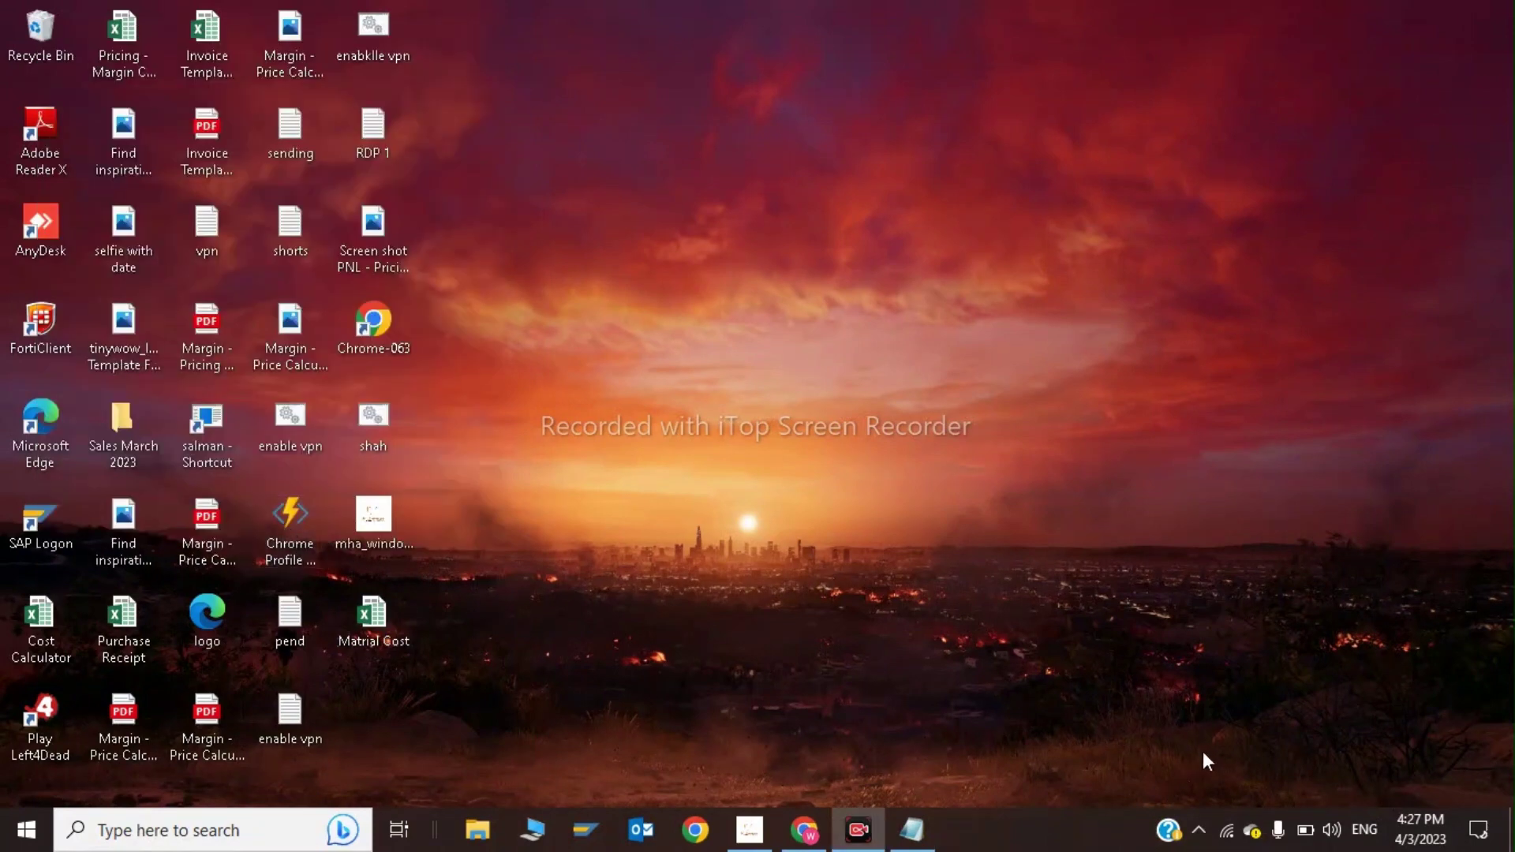
click(168, 830)
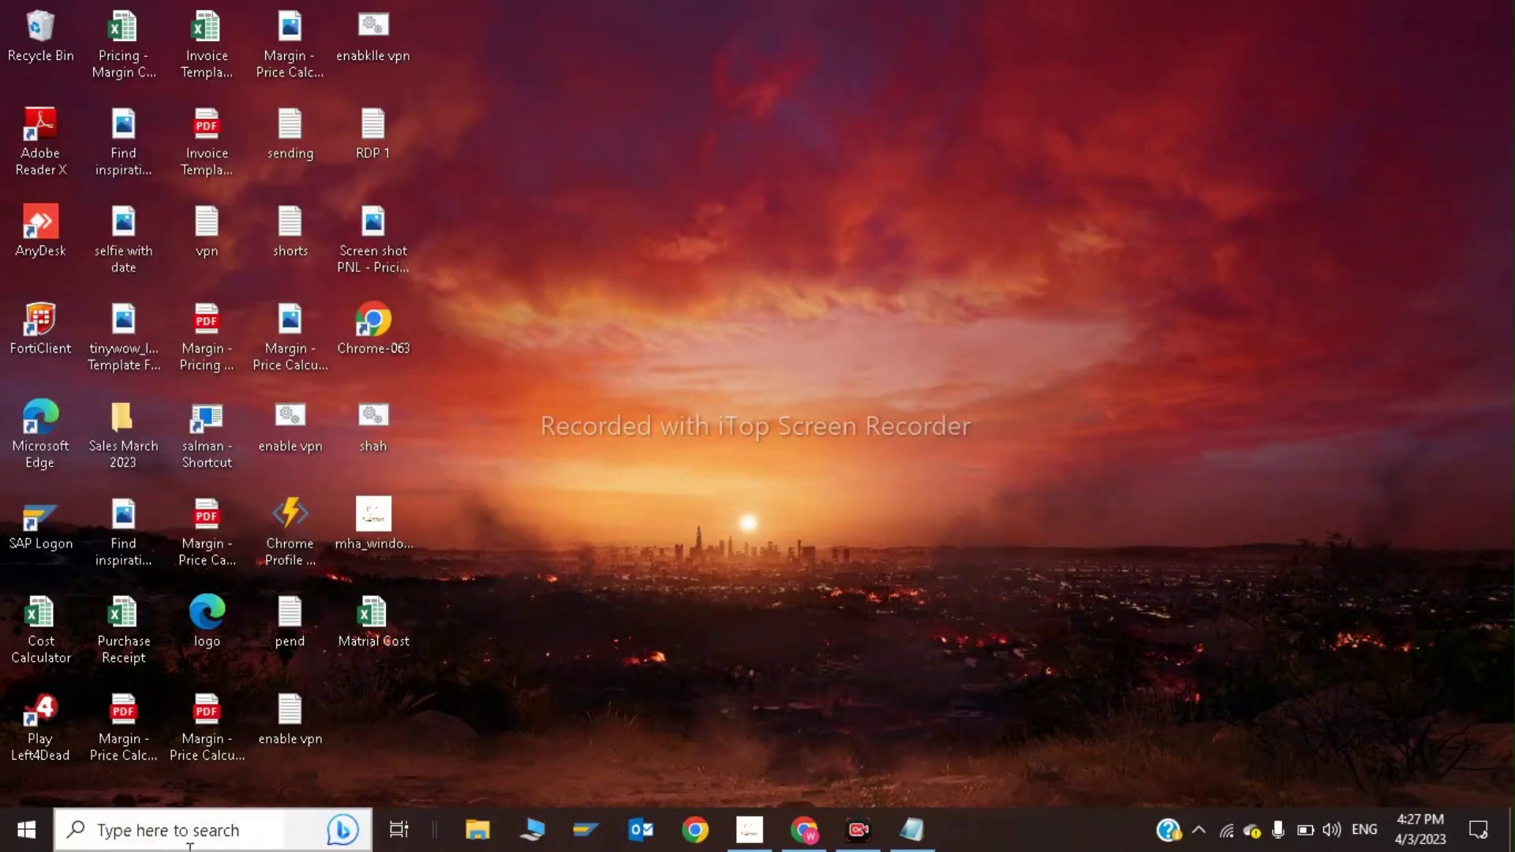
text(run)
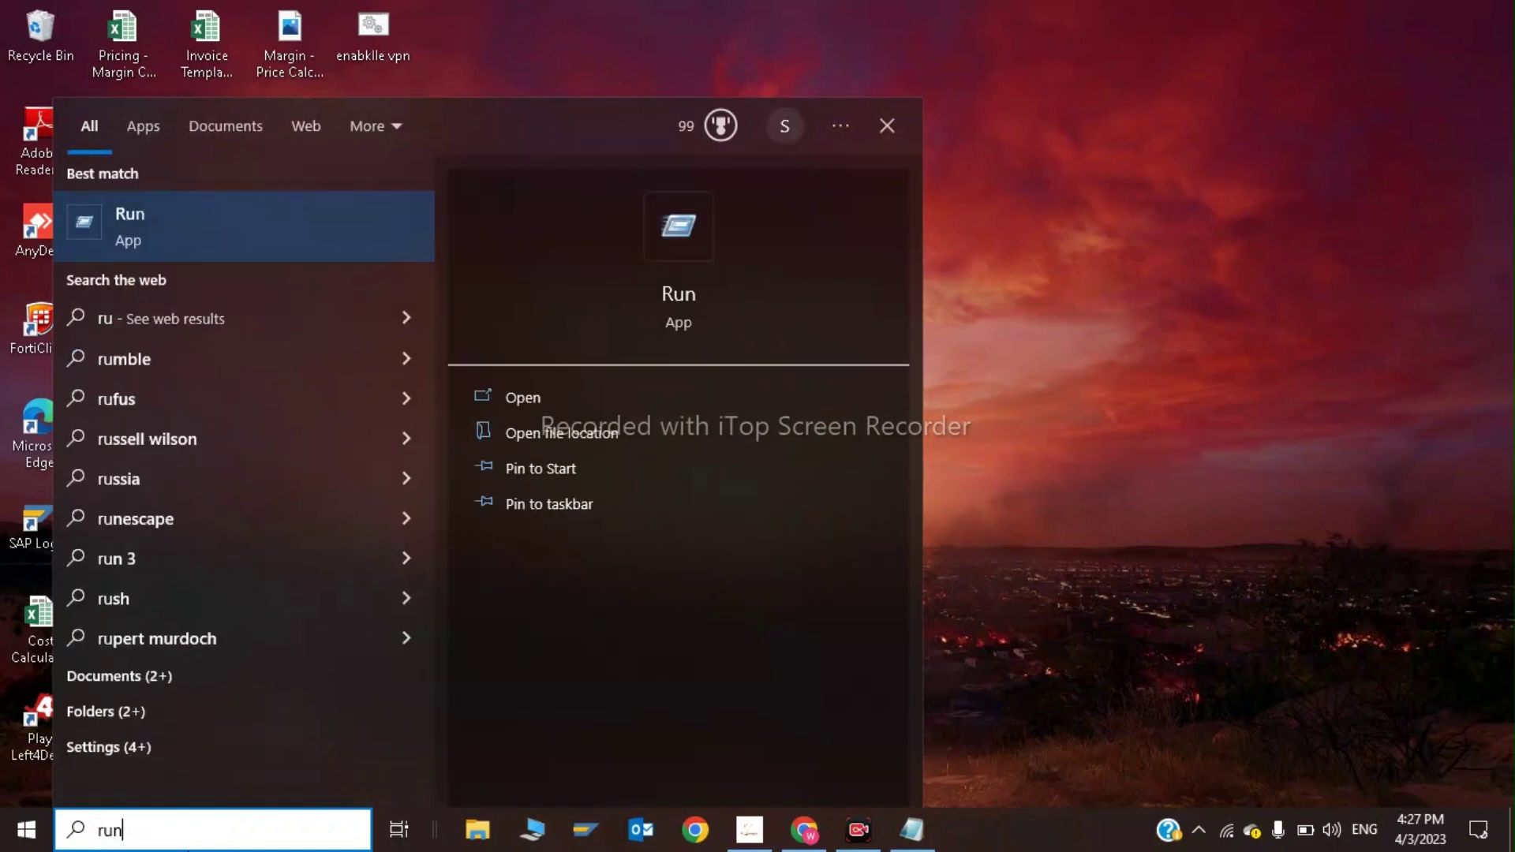
click(268, 246)
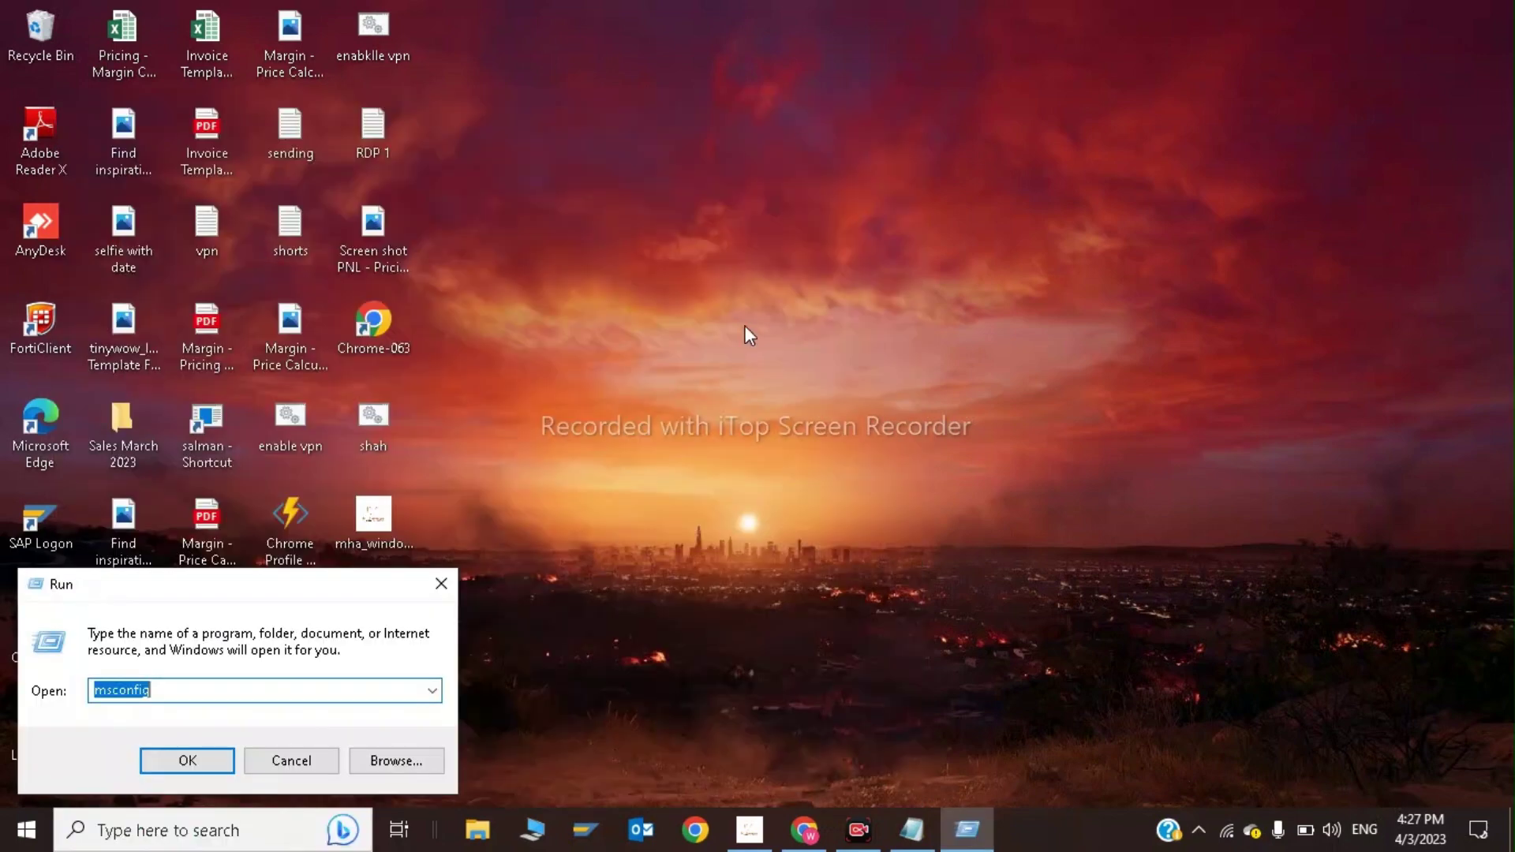
- Clear the prefilled msconfig command and enter % to get the %temp% suggestion
click(199, 690)
key(BackSpace)
key(BackSpace)
key(BackSpace)
key(BackSpace)
key(BackSpace)
key(BackSpace)
key(BackSpace)
key(BackSpace)
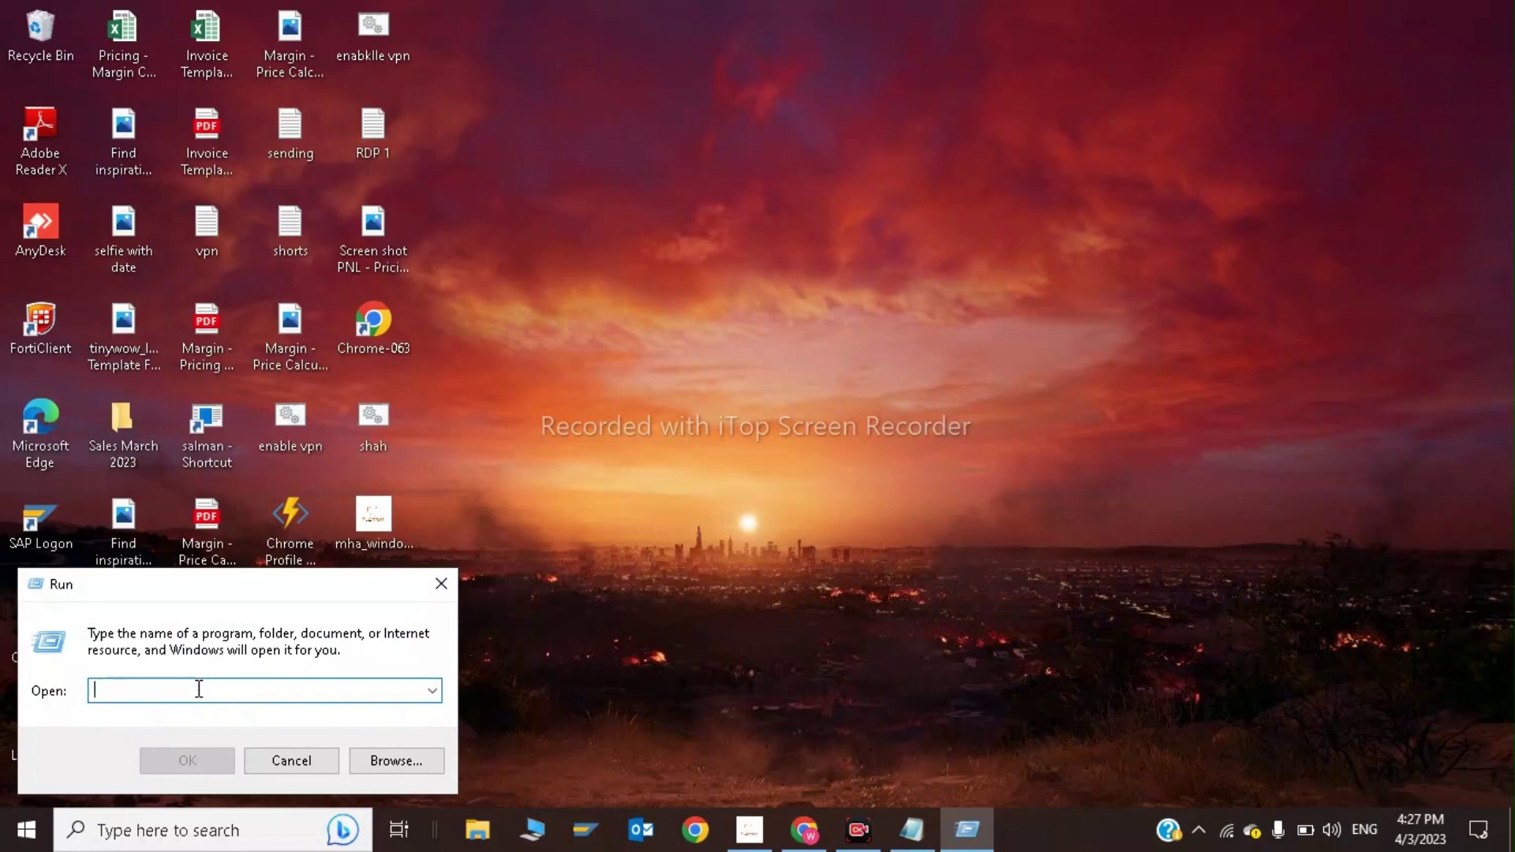
text(#)
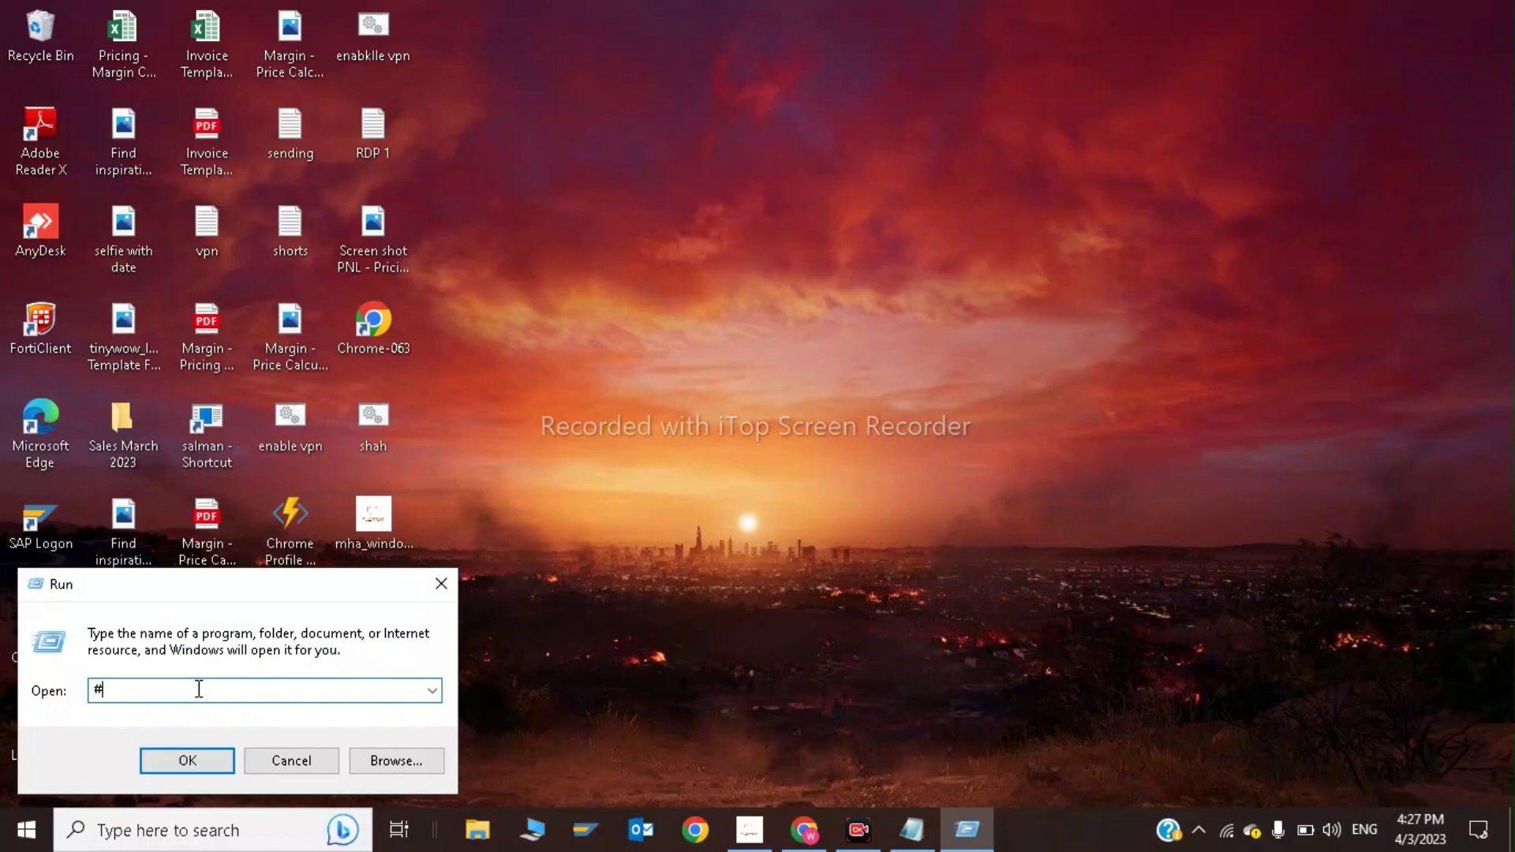
key(BackSpace)
text(%)
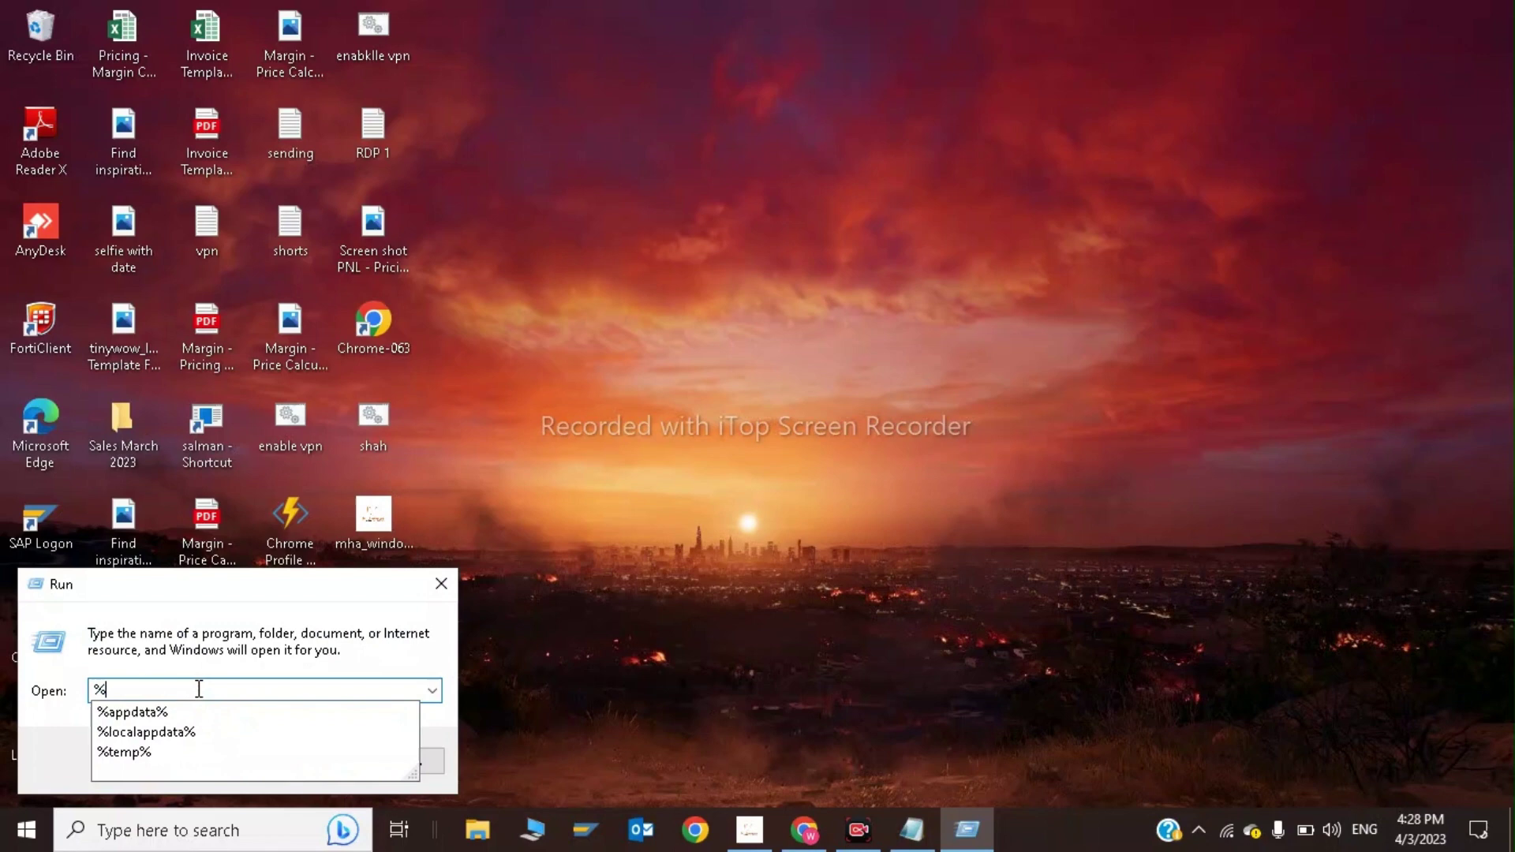
- Open %temp%, delete all 99 items in the Temp folder, and return to the desktop
click(183, 766)
click(201, 761)
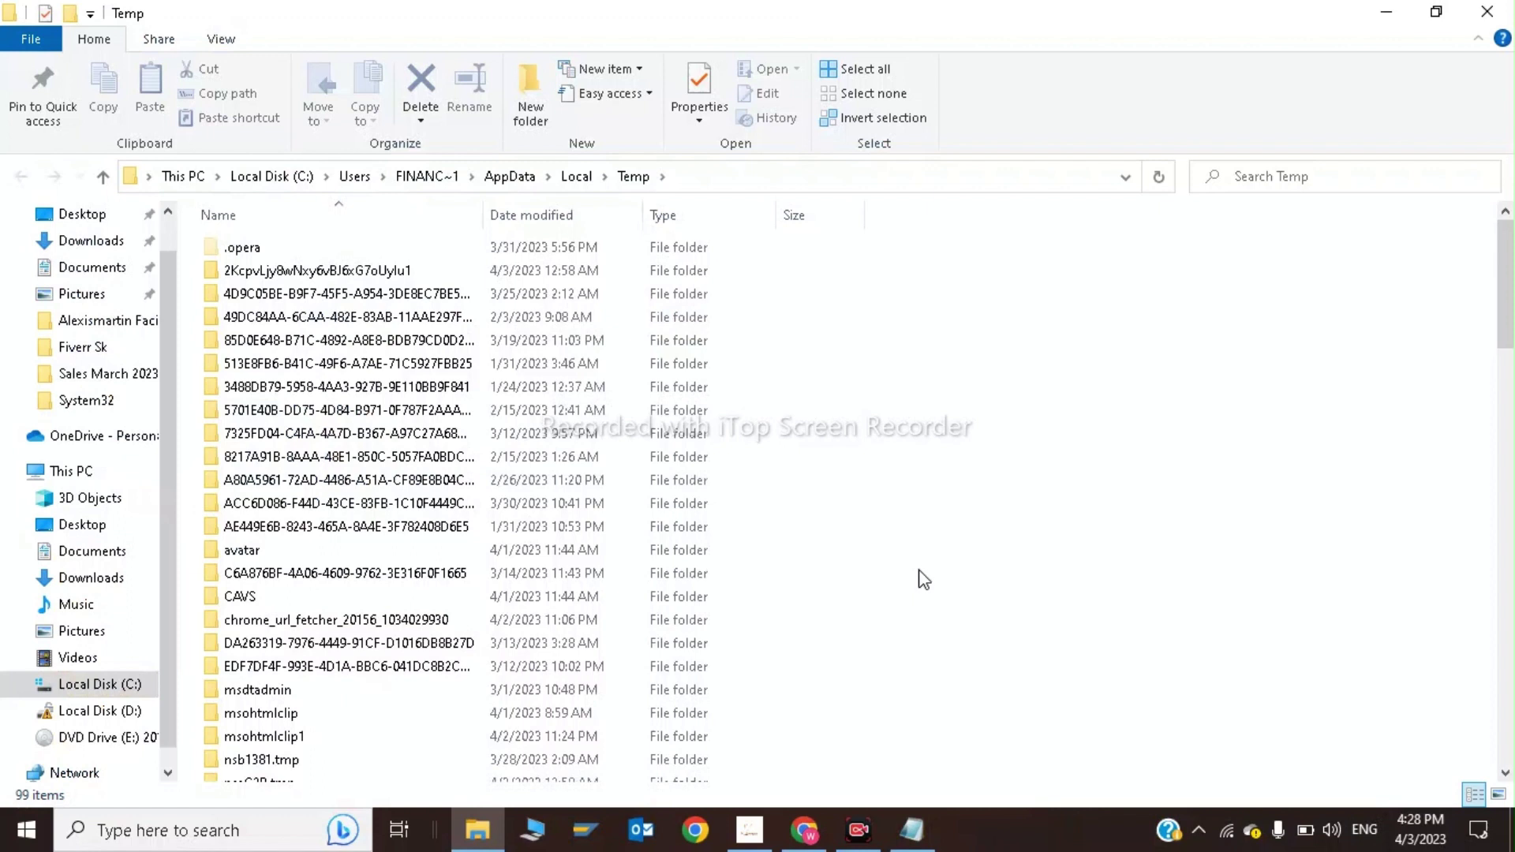
key(ctrl+a)
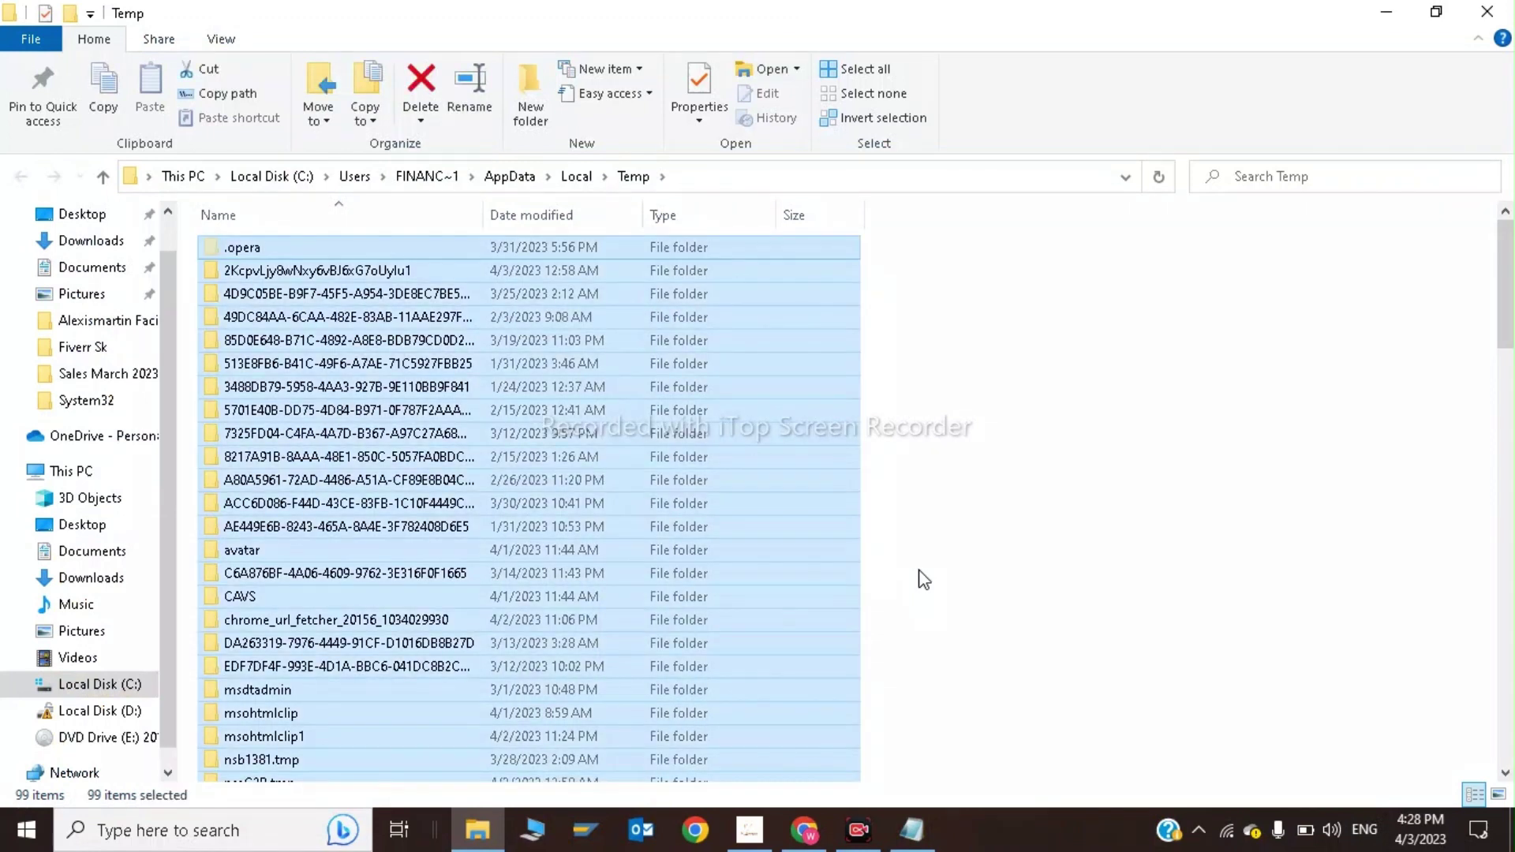
right_click(605, 303)
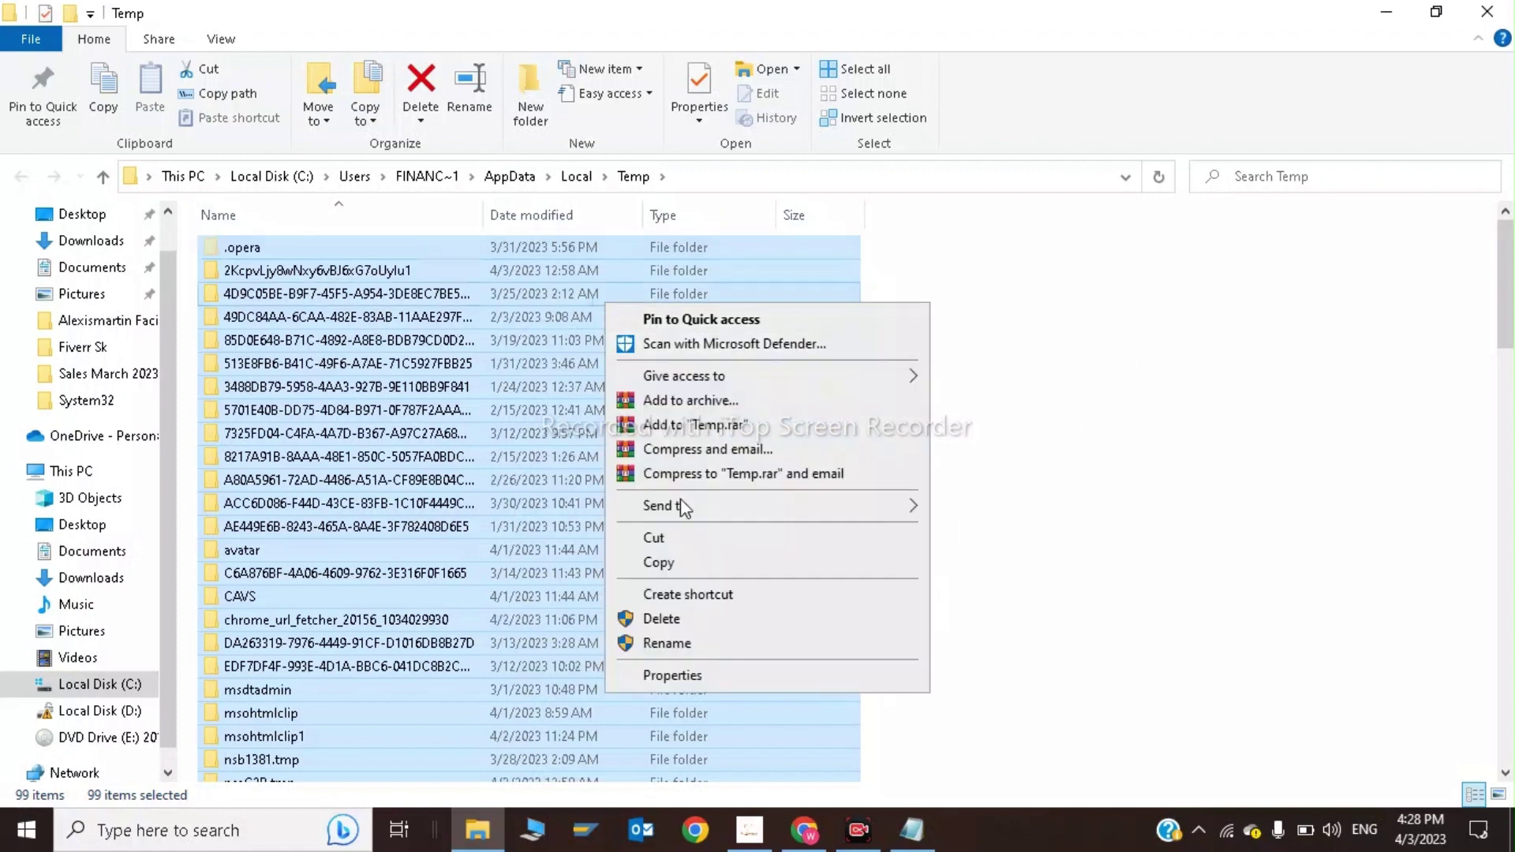
click(709, 628)
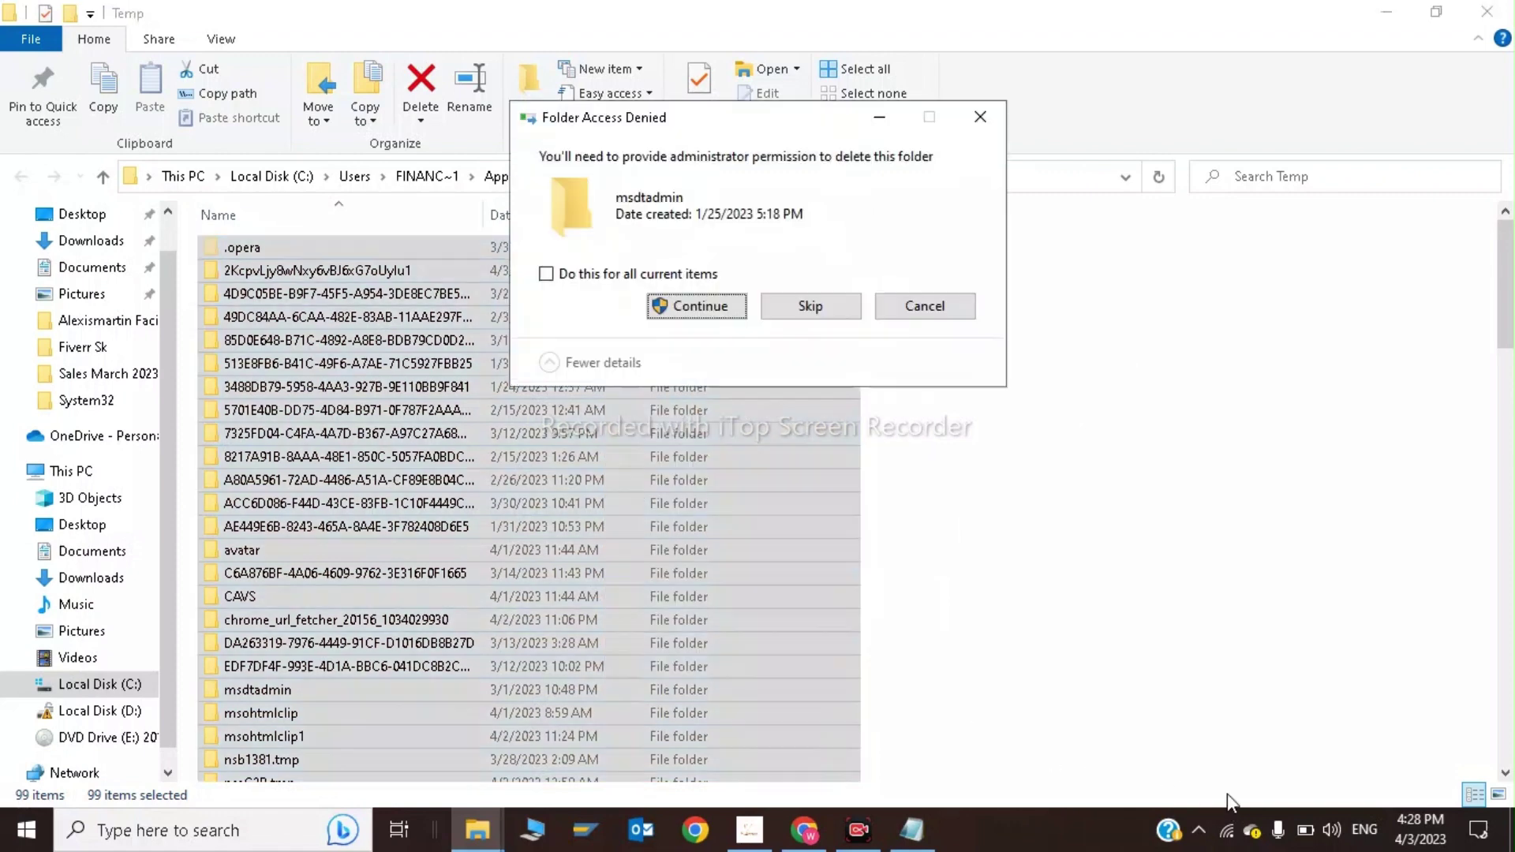
key(super+d)
- Launch Task Manager from a 'tas' search and right-click the Windows Explorer process
key(super+s)
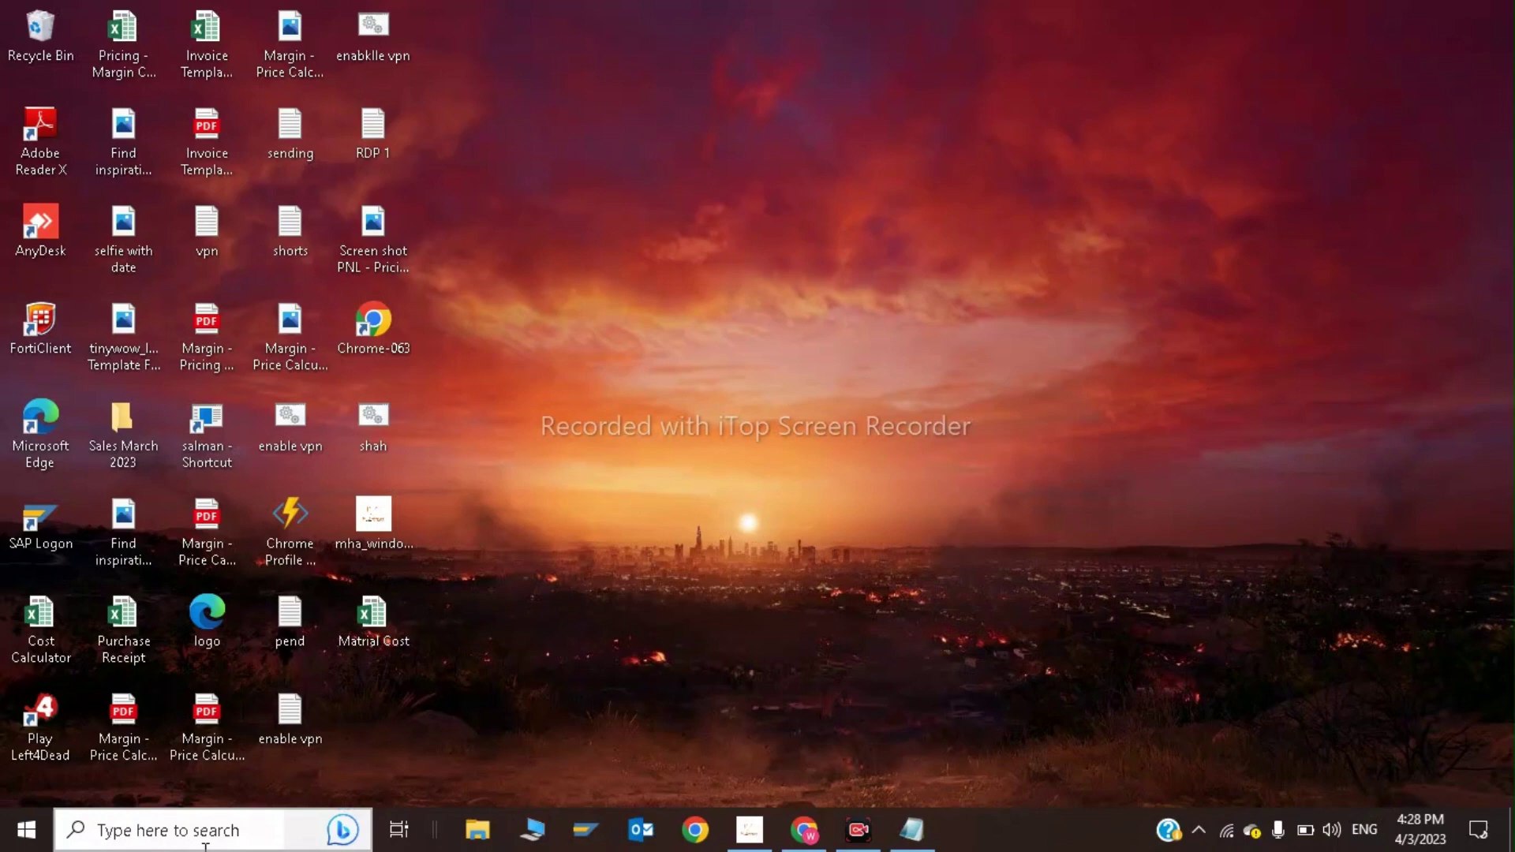
text(tas)
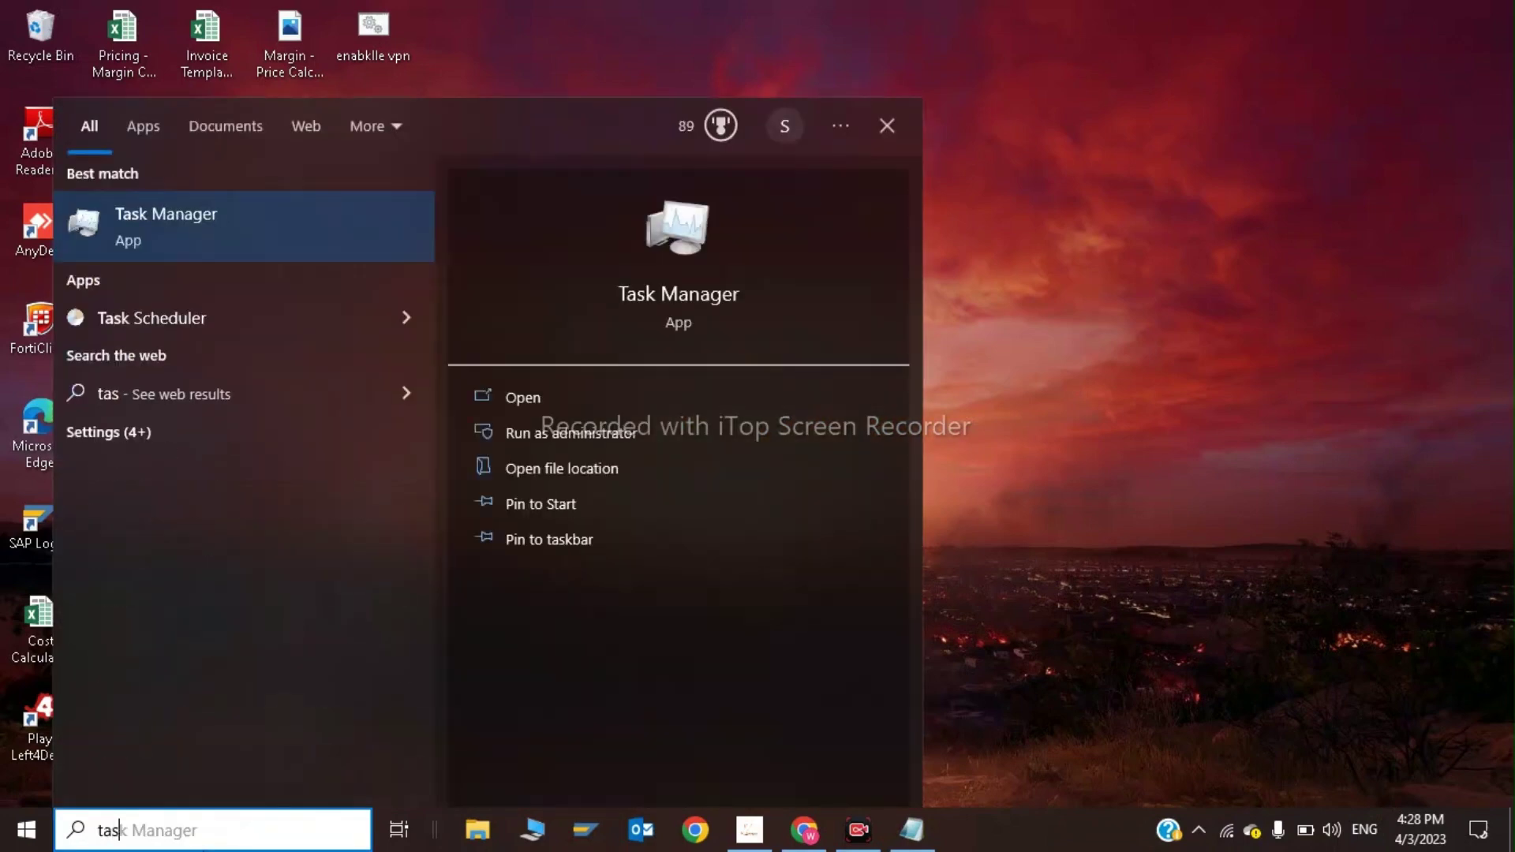
click(259, 224)
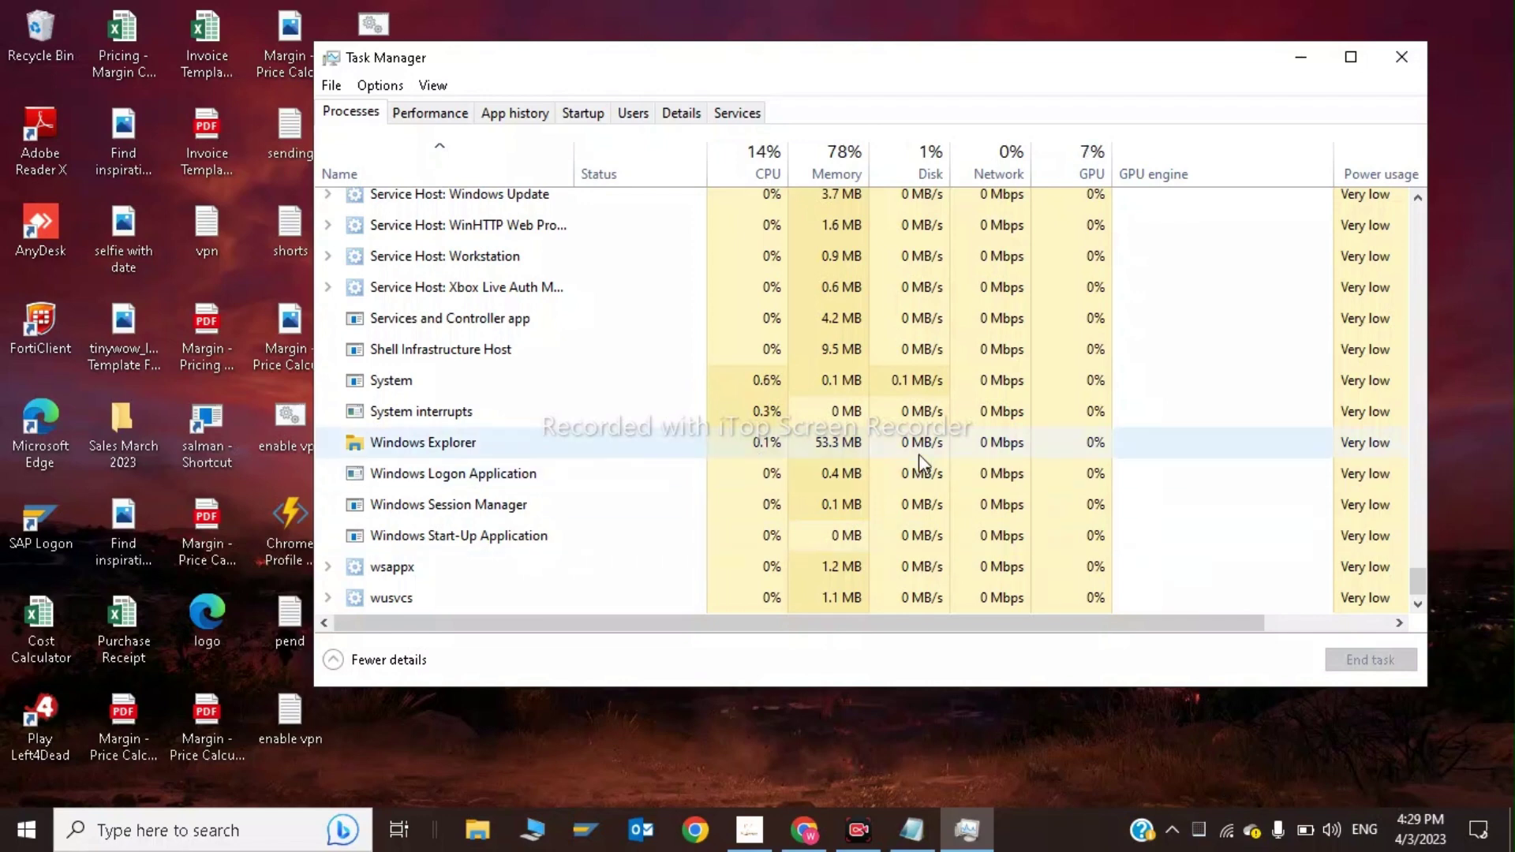
right_click(703, 441)
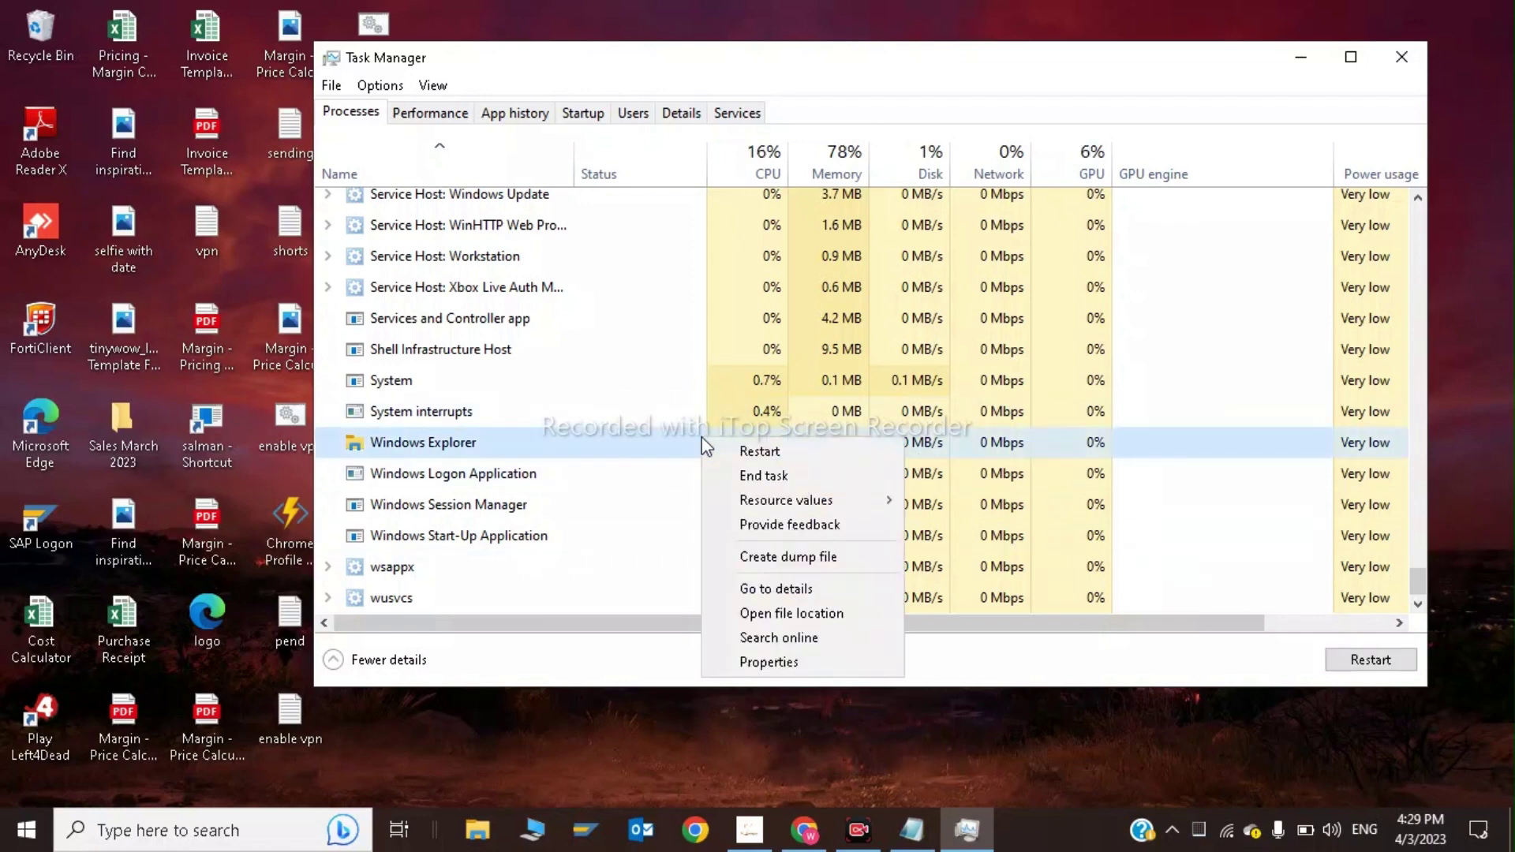
- End Windows Explorer, then run explorer.exe as a new task with administrative privileges
click(751, 476)
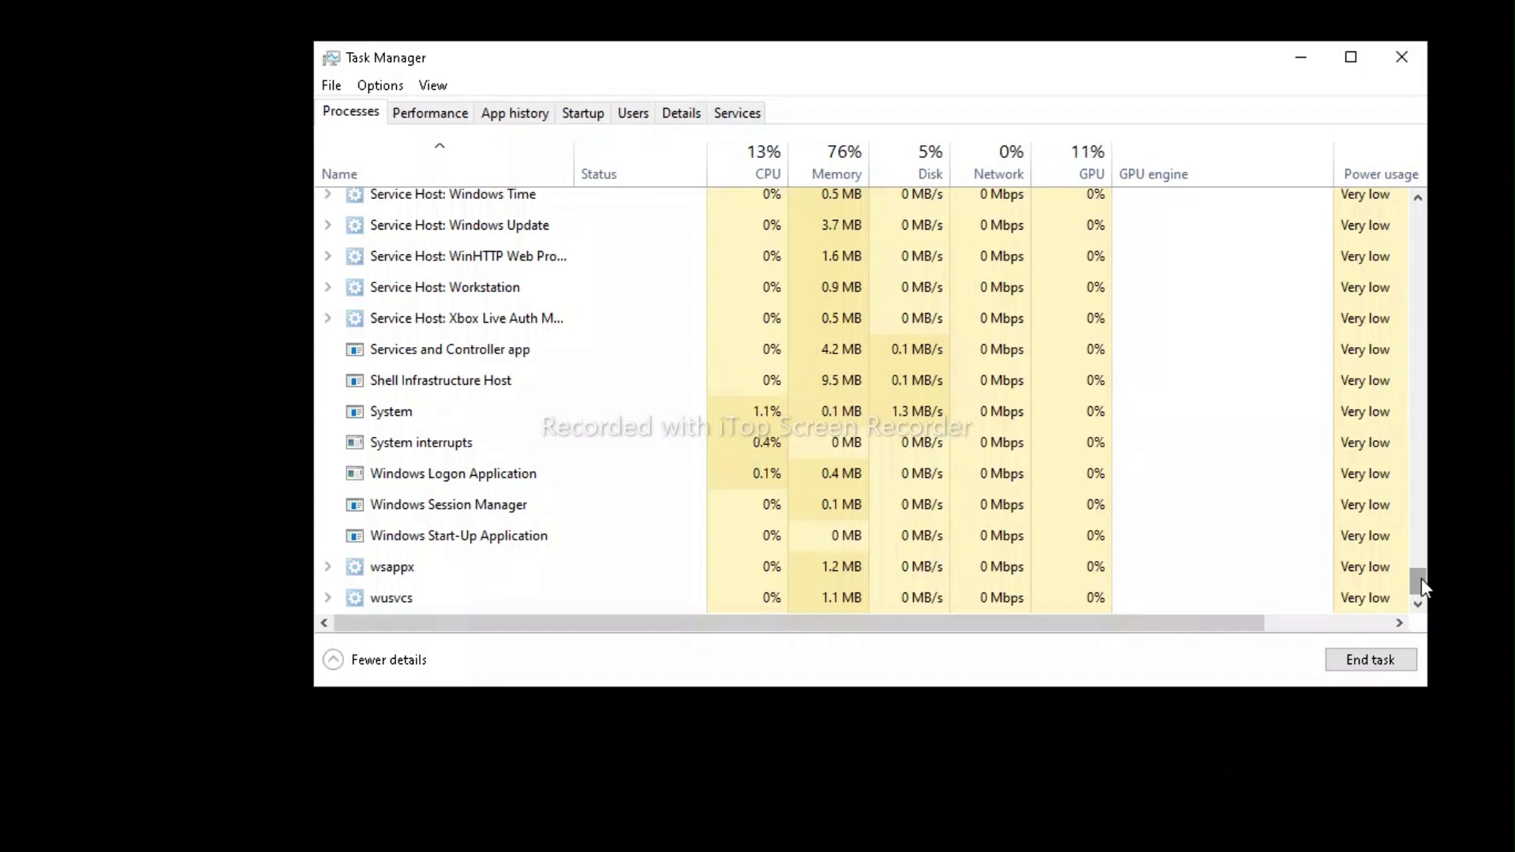
drag(1422, 579, 1449, 144)
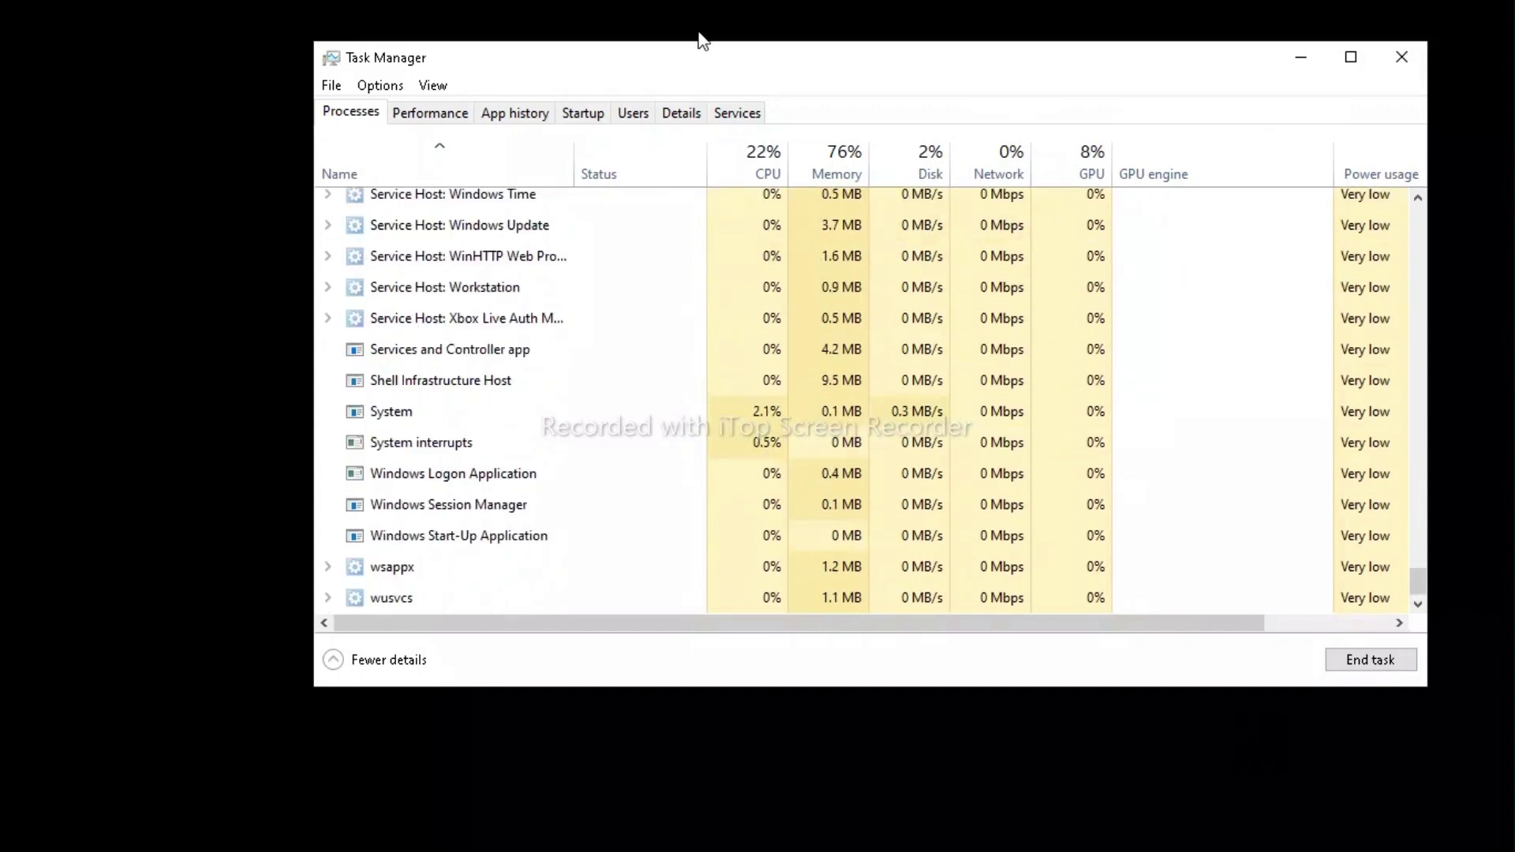
click(331, 85)
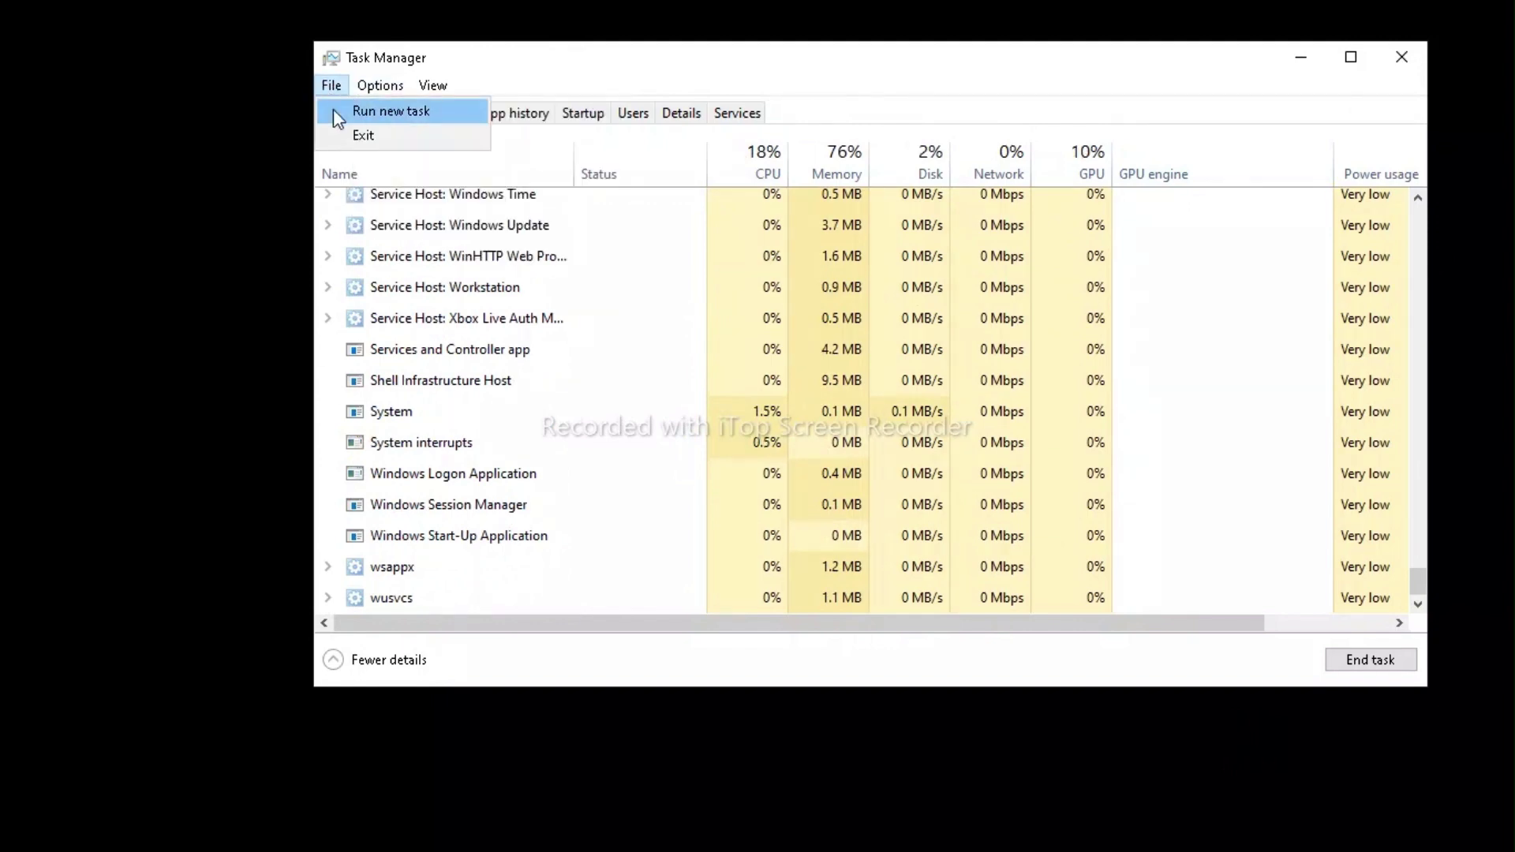
click(338, 115)
click(595, 220)
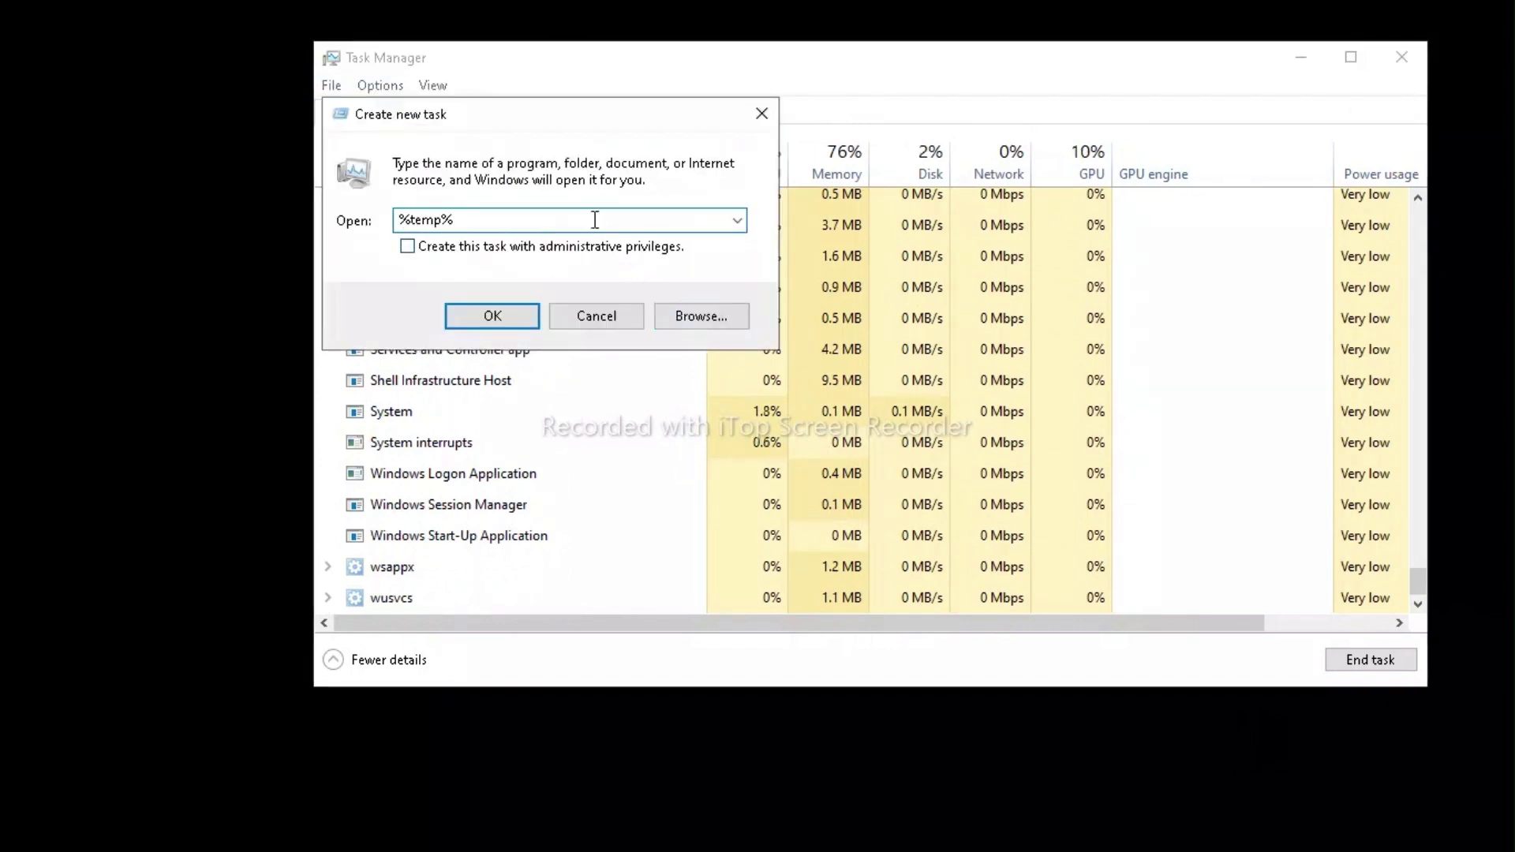
key(BackSpace)
key(BackSpace)
key(BackSpace)
key(BackSpace)
key(BackSpace)
key(BackSpace)
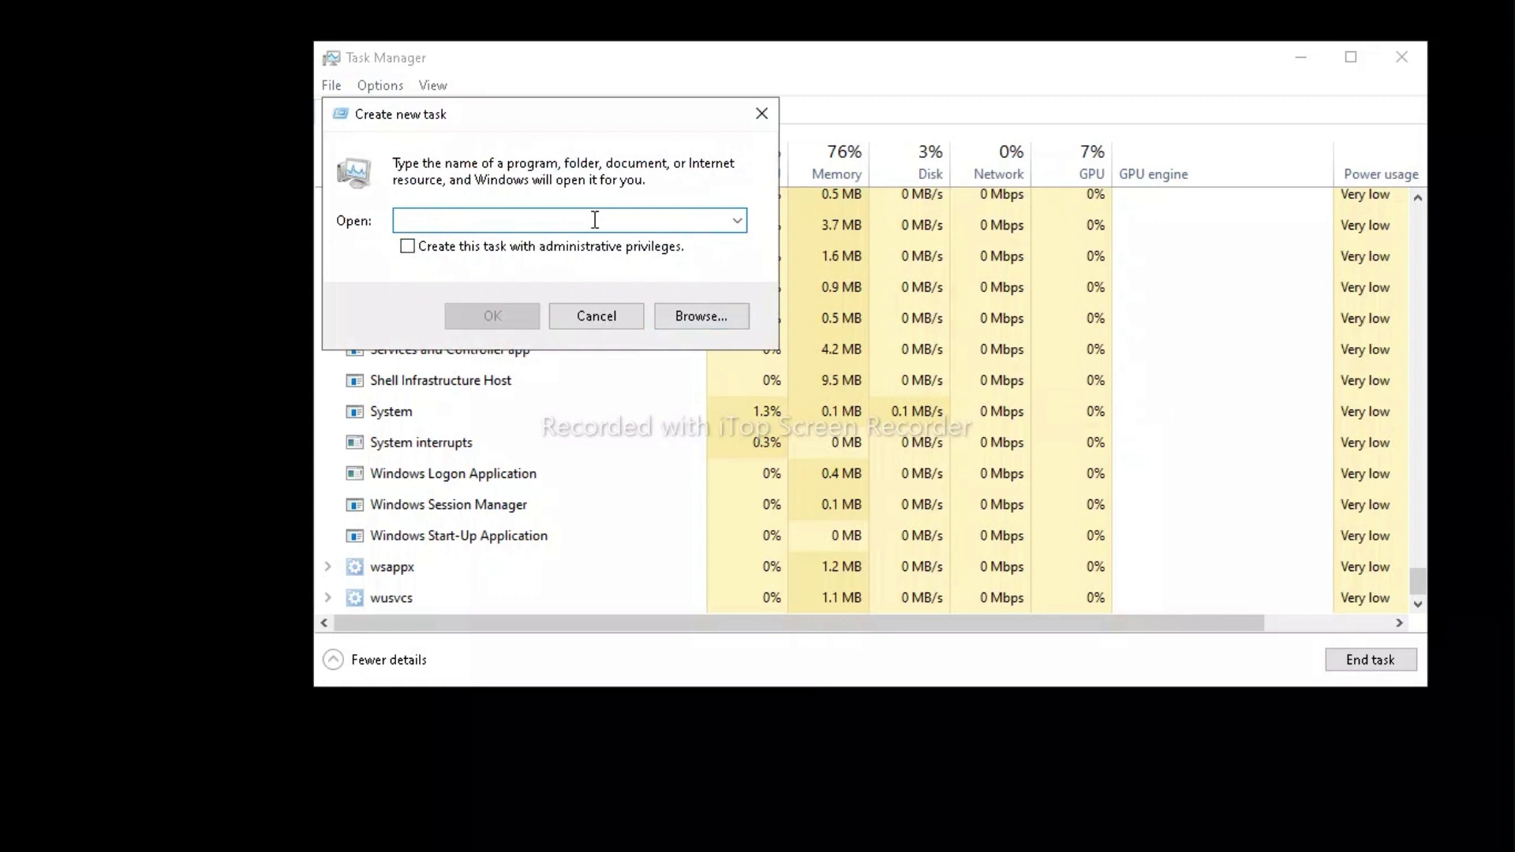
text(explo)
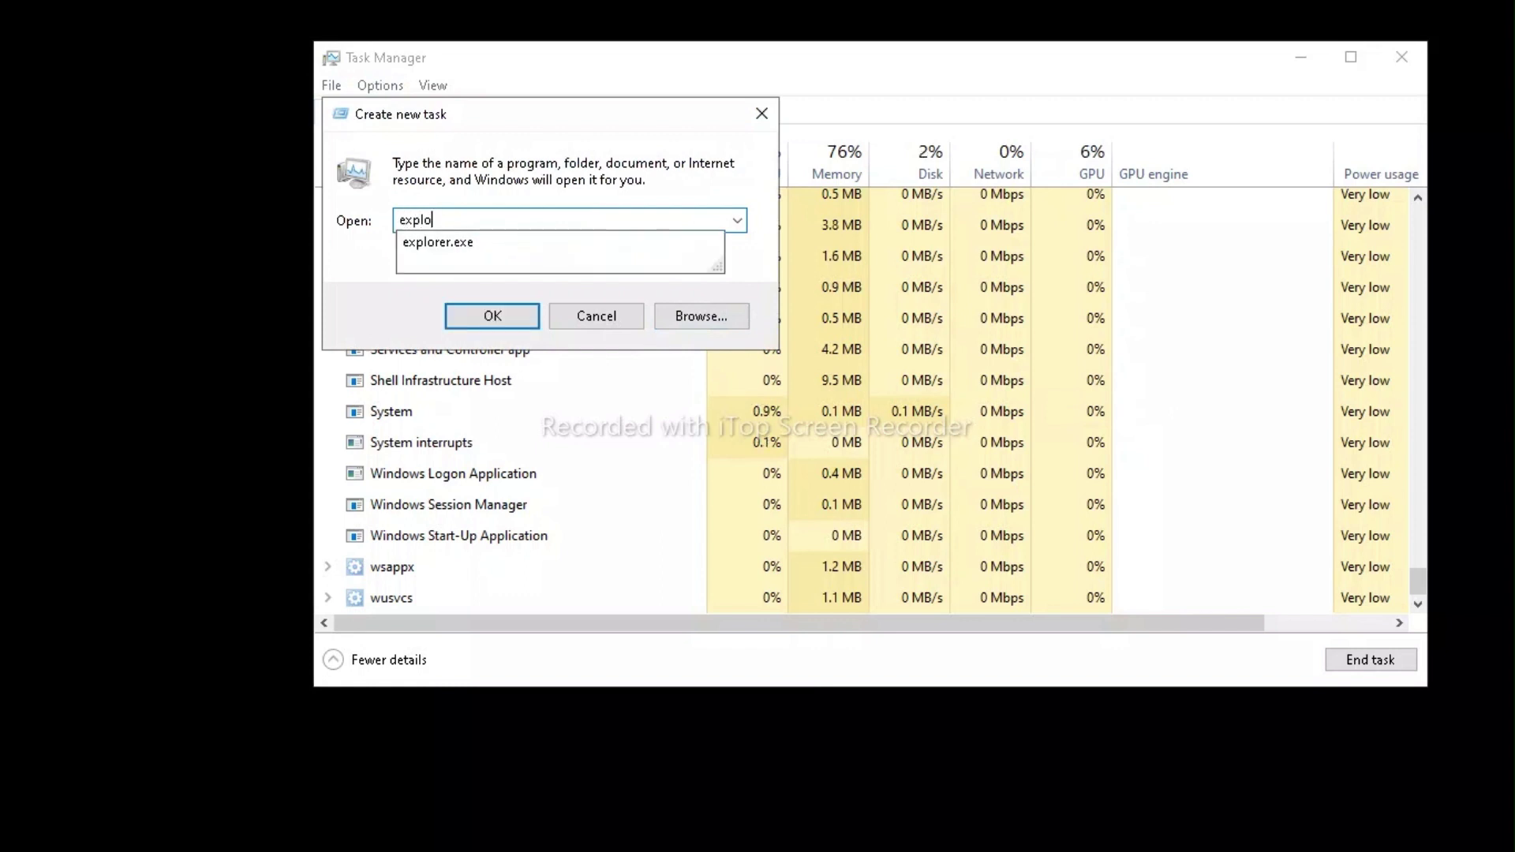
text(rer)
click(531, 244)
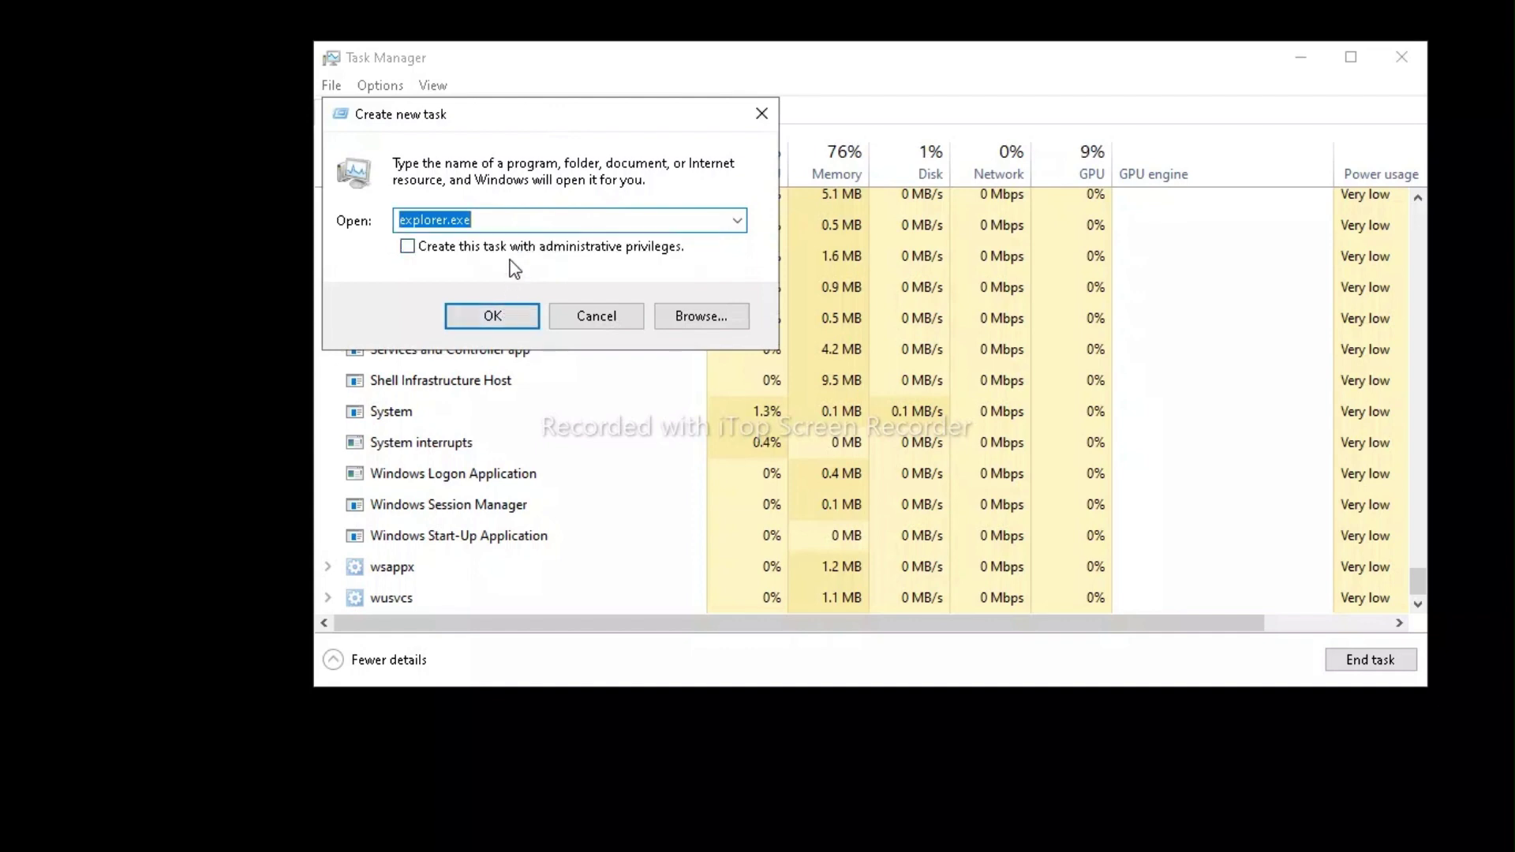
click(505, 250)
click(499, 315)
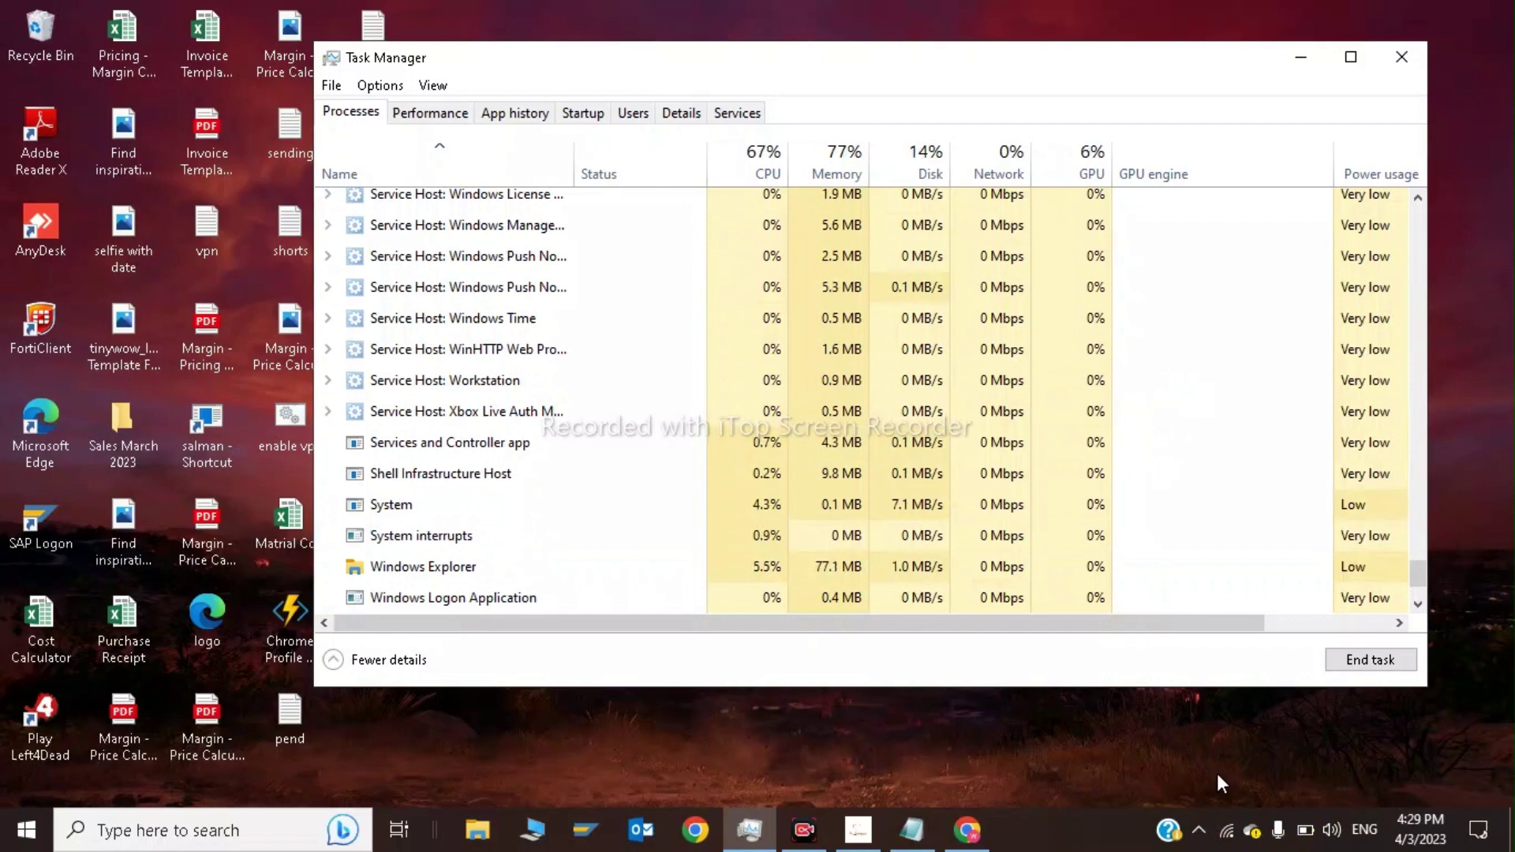
- End the AnyDesk (32 bit) and Calculator (2) processes, then close Task Manager
scroll(947, 513, up, 20)
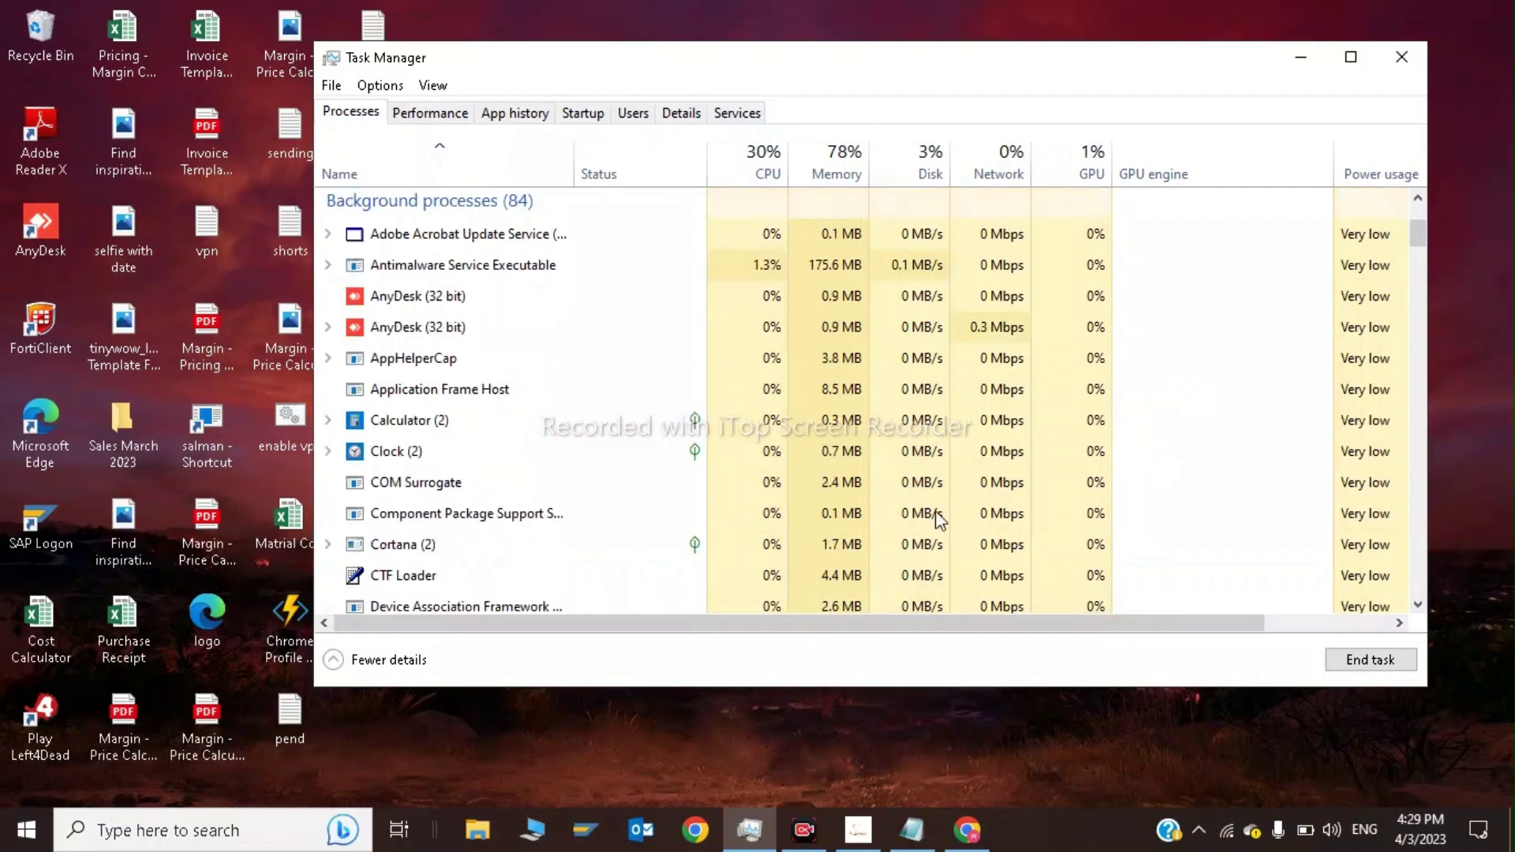
click(750, 330)
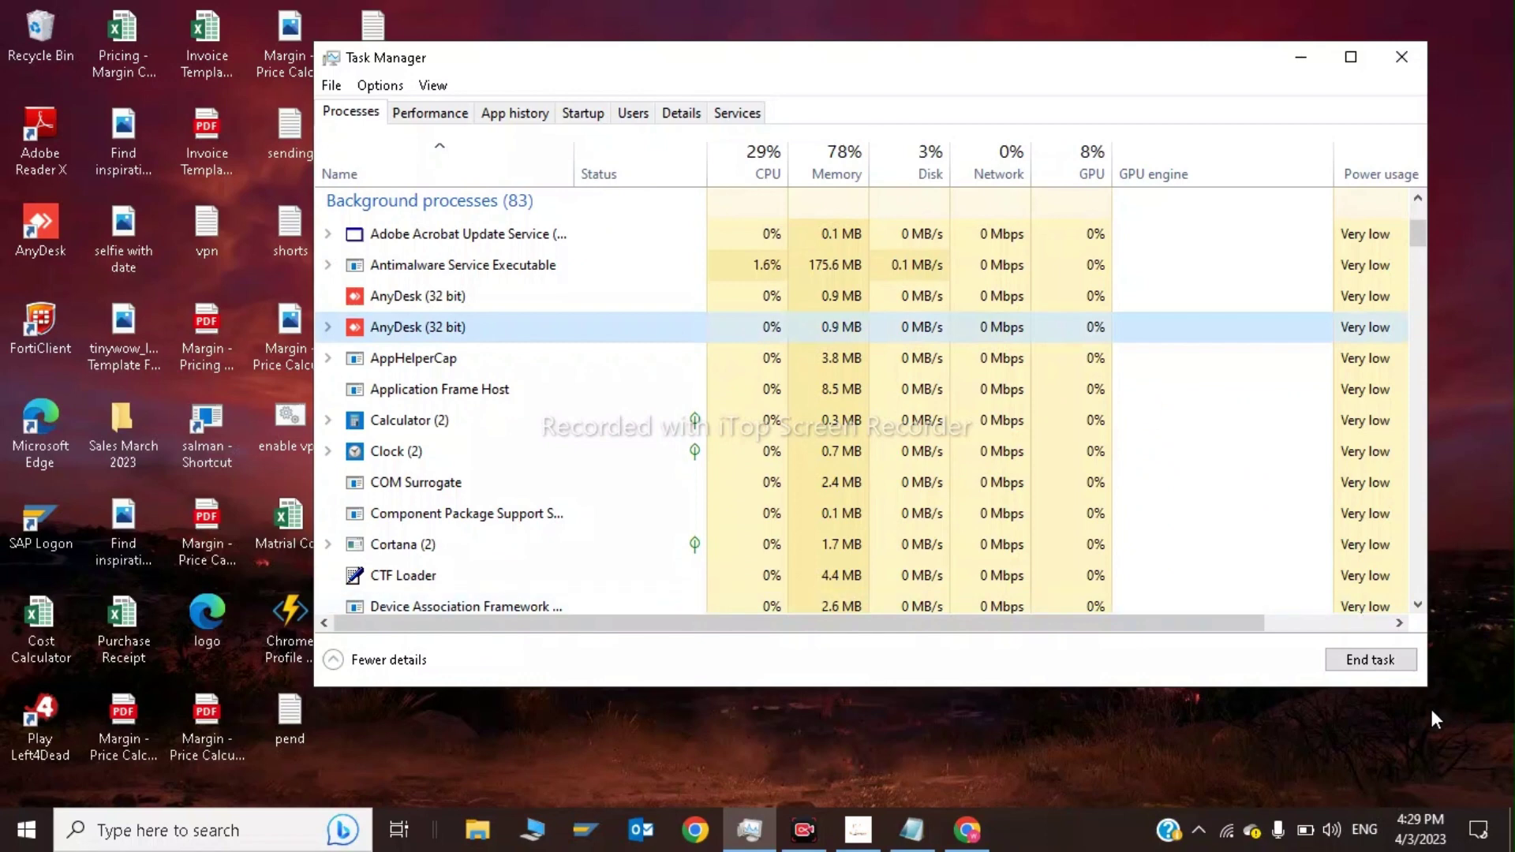
click(1377, 660)
click(568, 420)
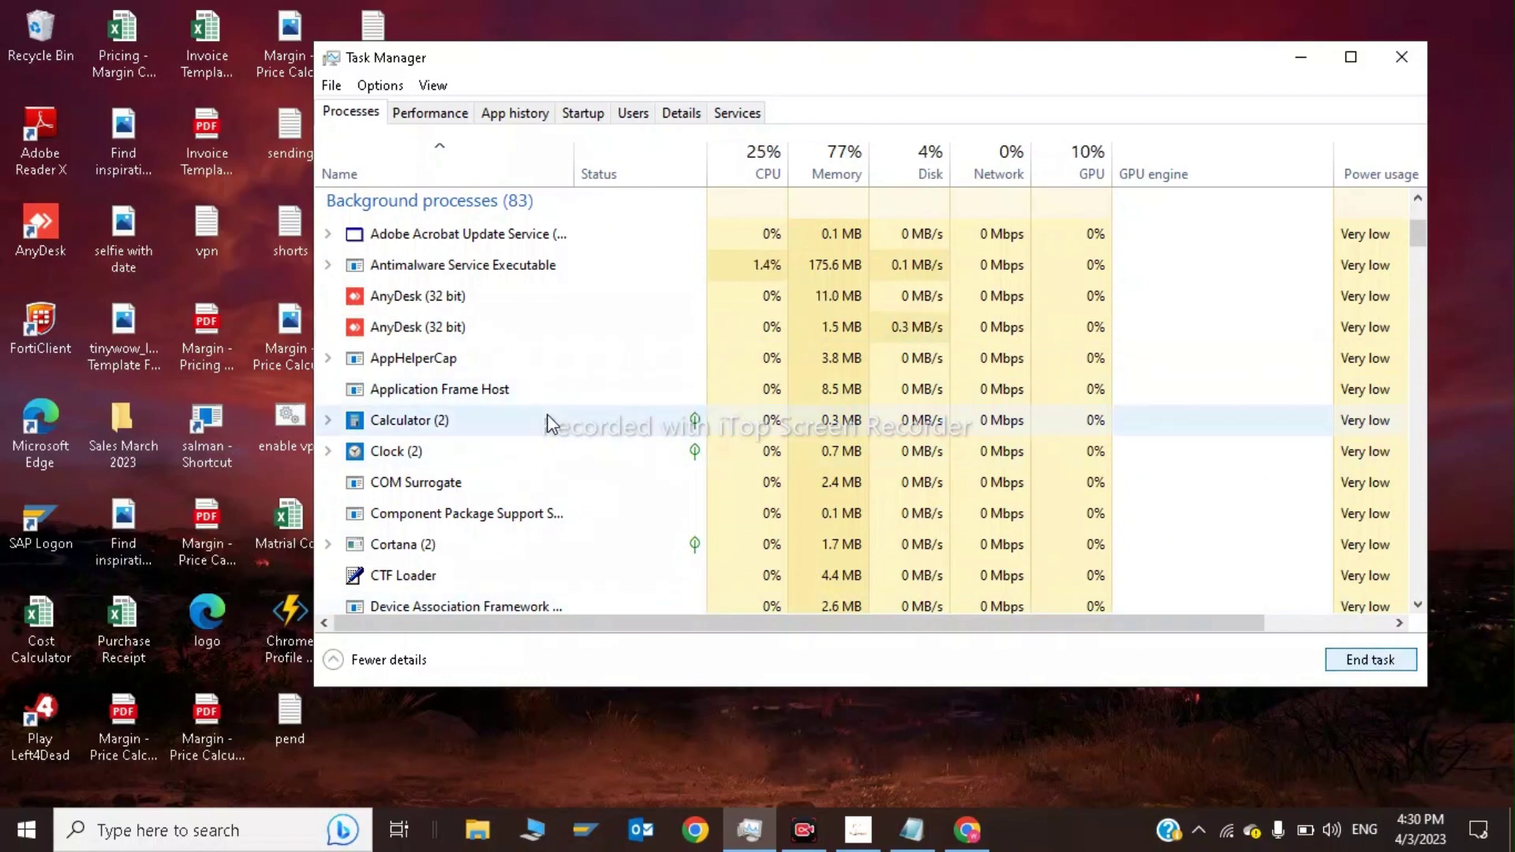
click(1368, 659)
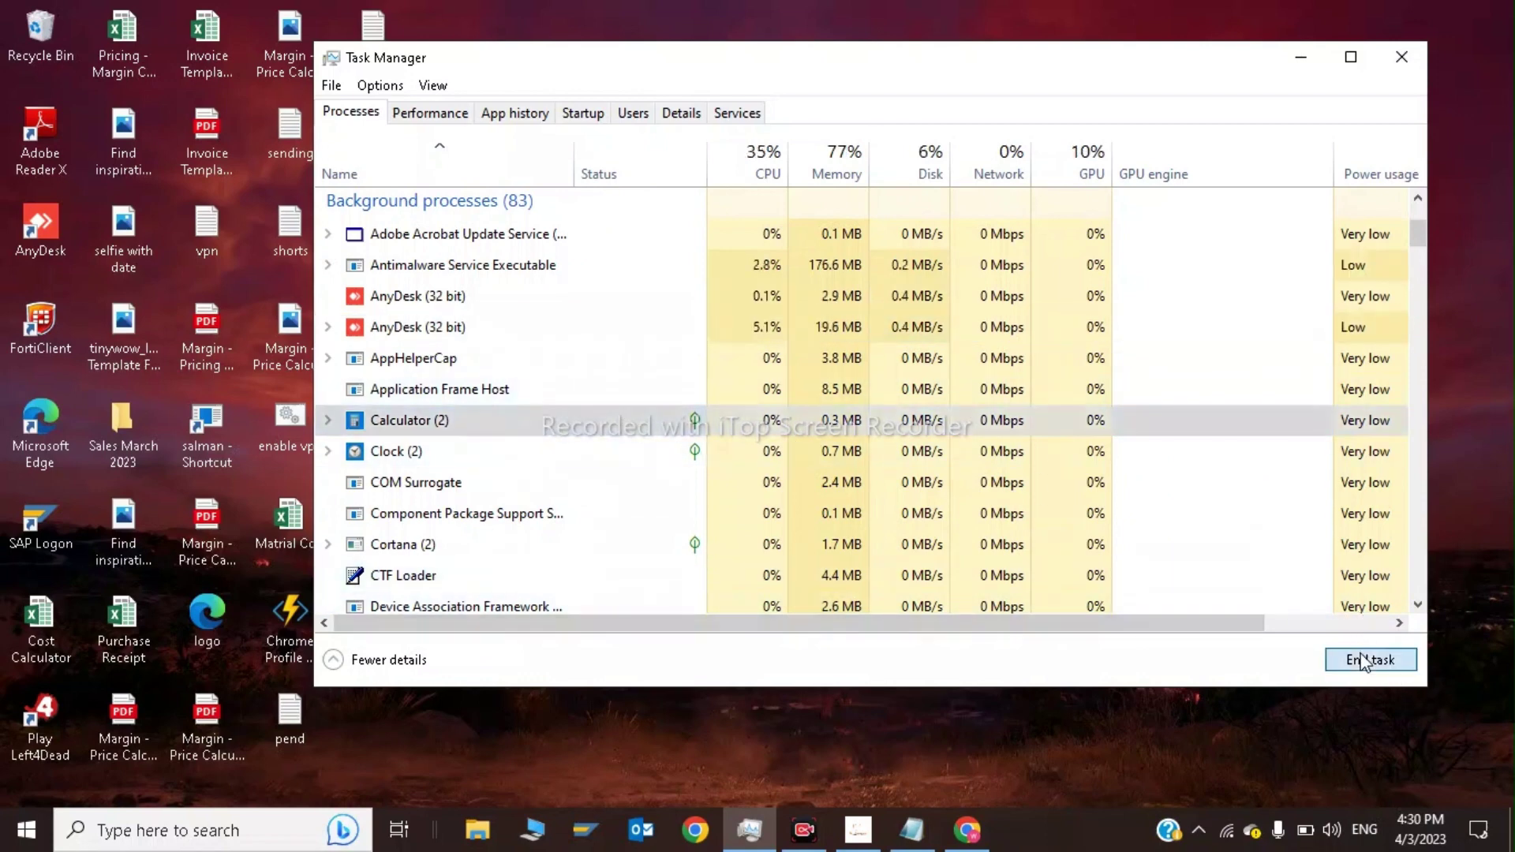
click(1410, 61)
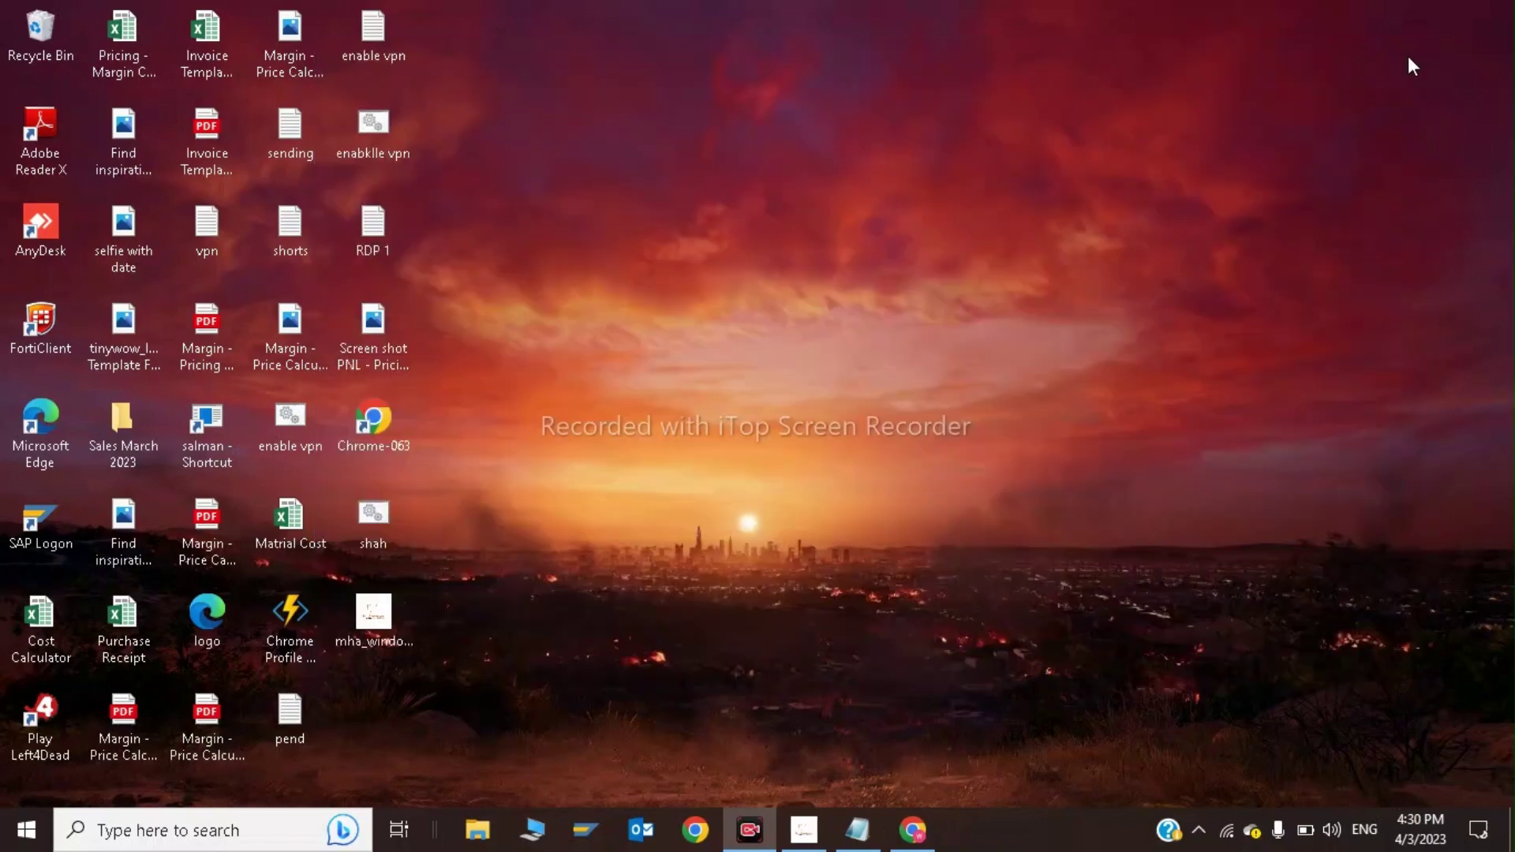
- Turn Game Mode on in Settings and close the Settings window
click(181, 830)
text(g)
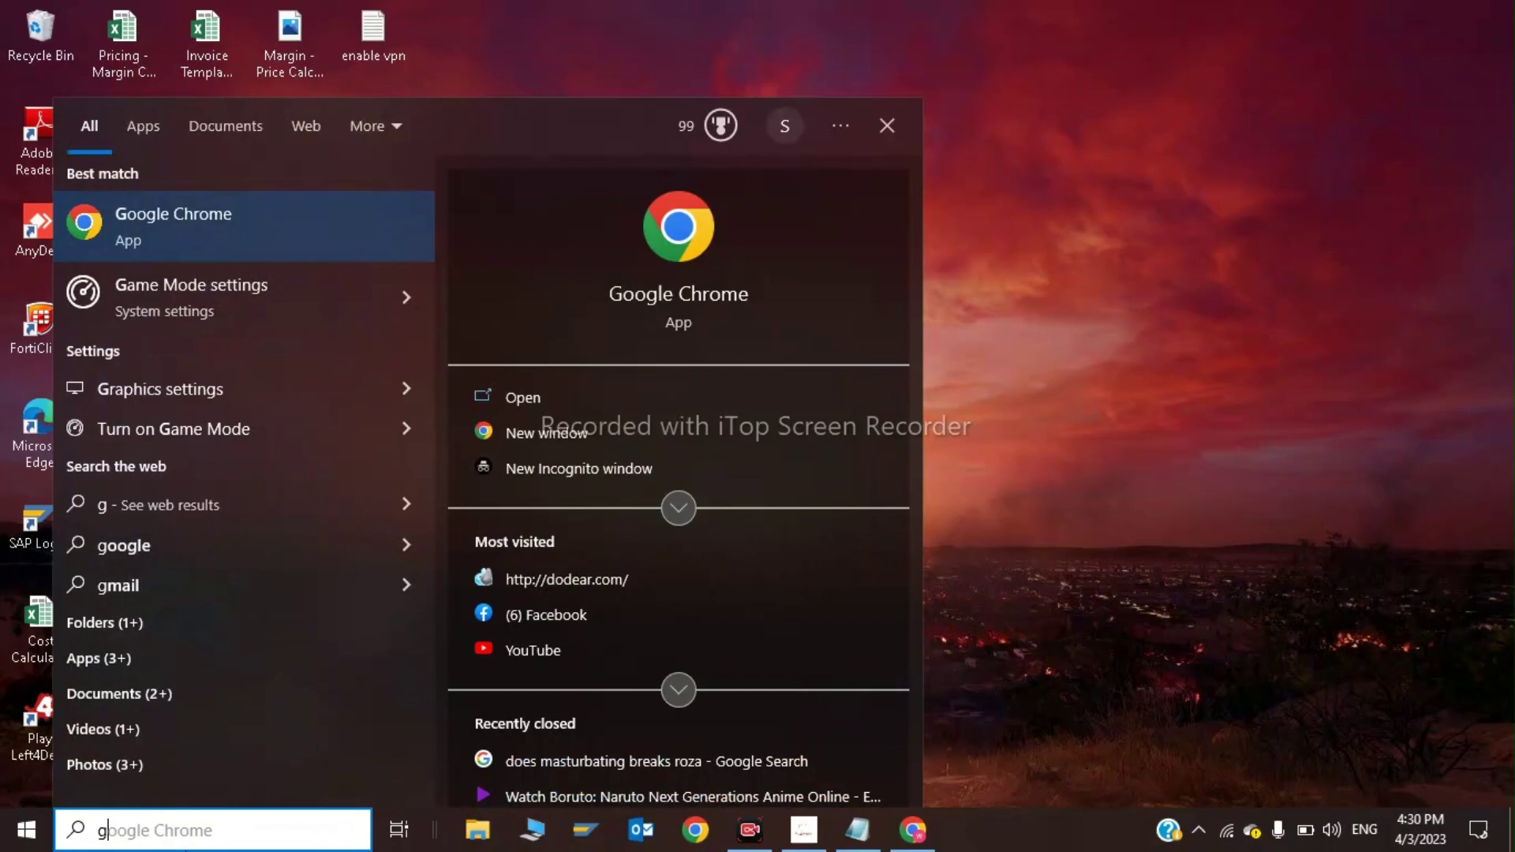
click(328, 309)
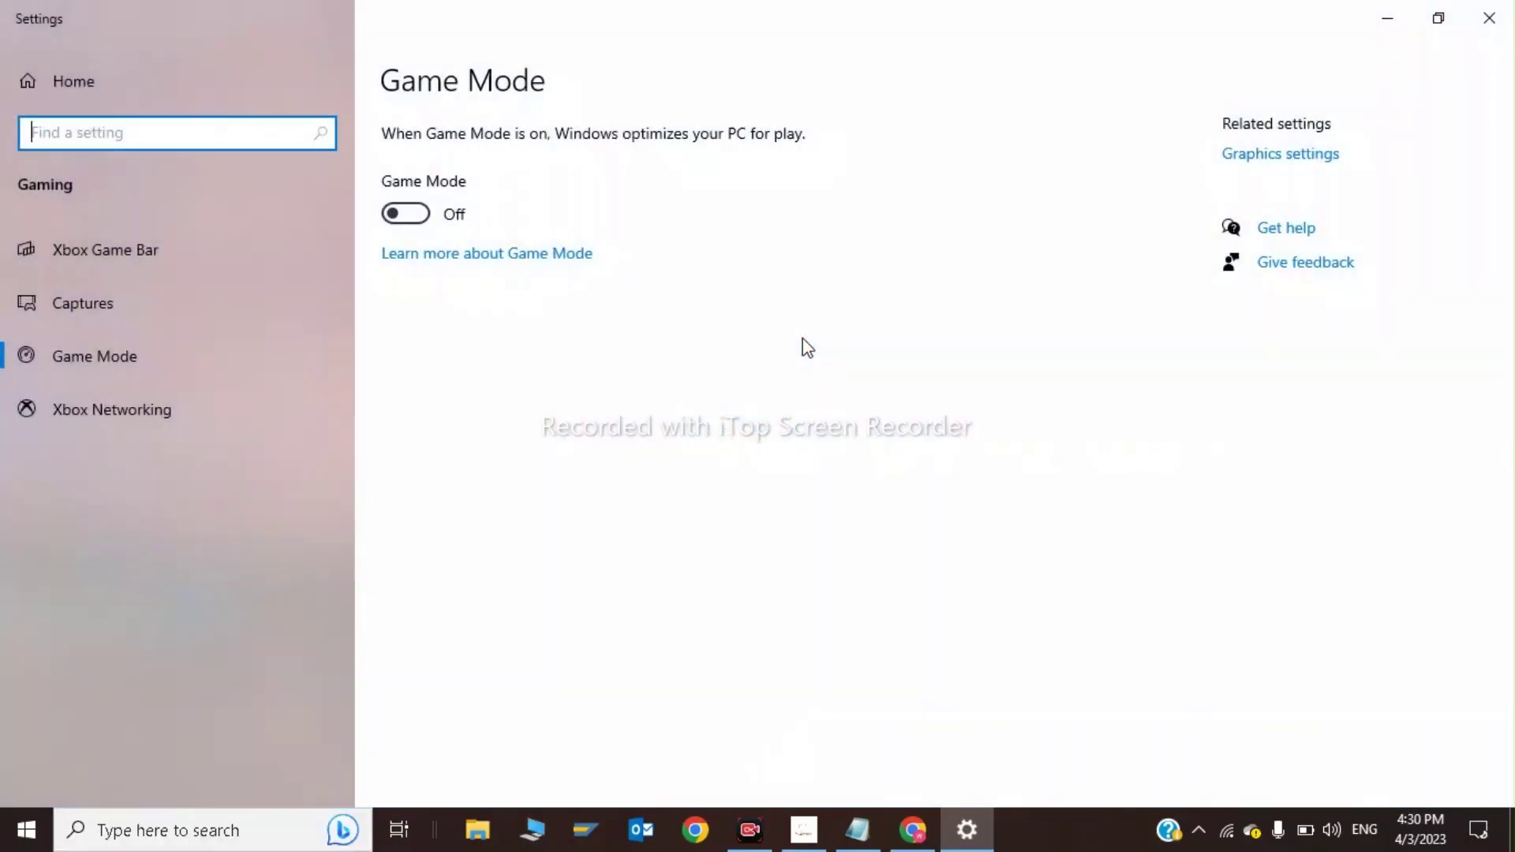
click(403, 214)
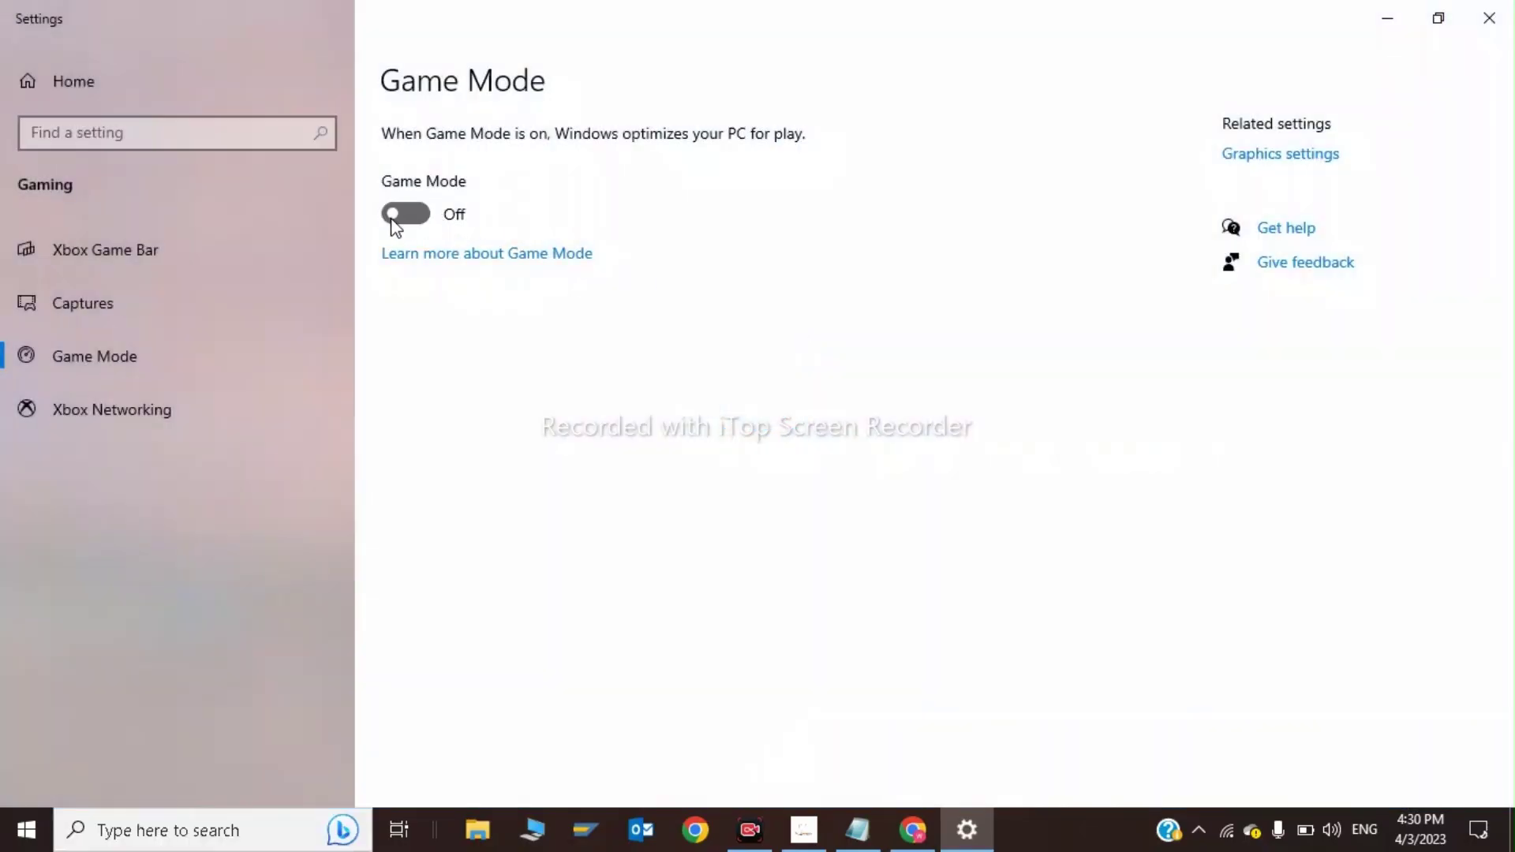
click(1489, 18)
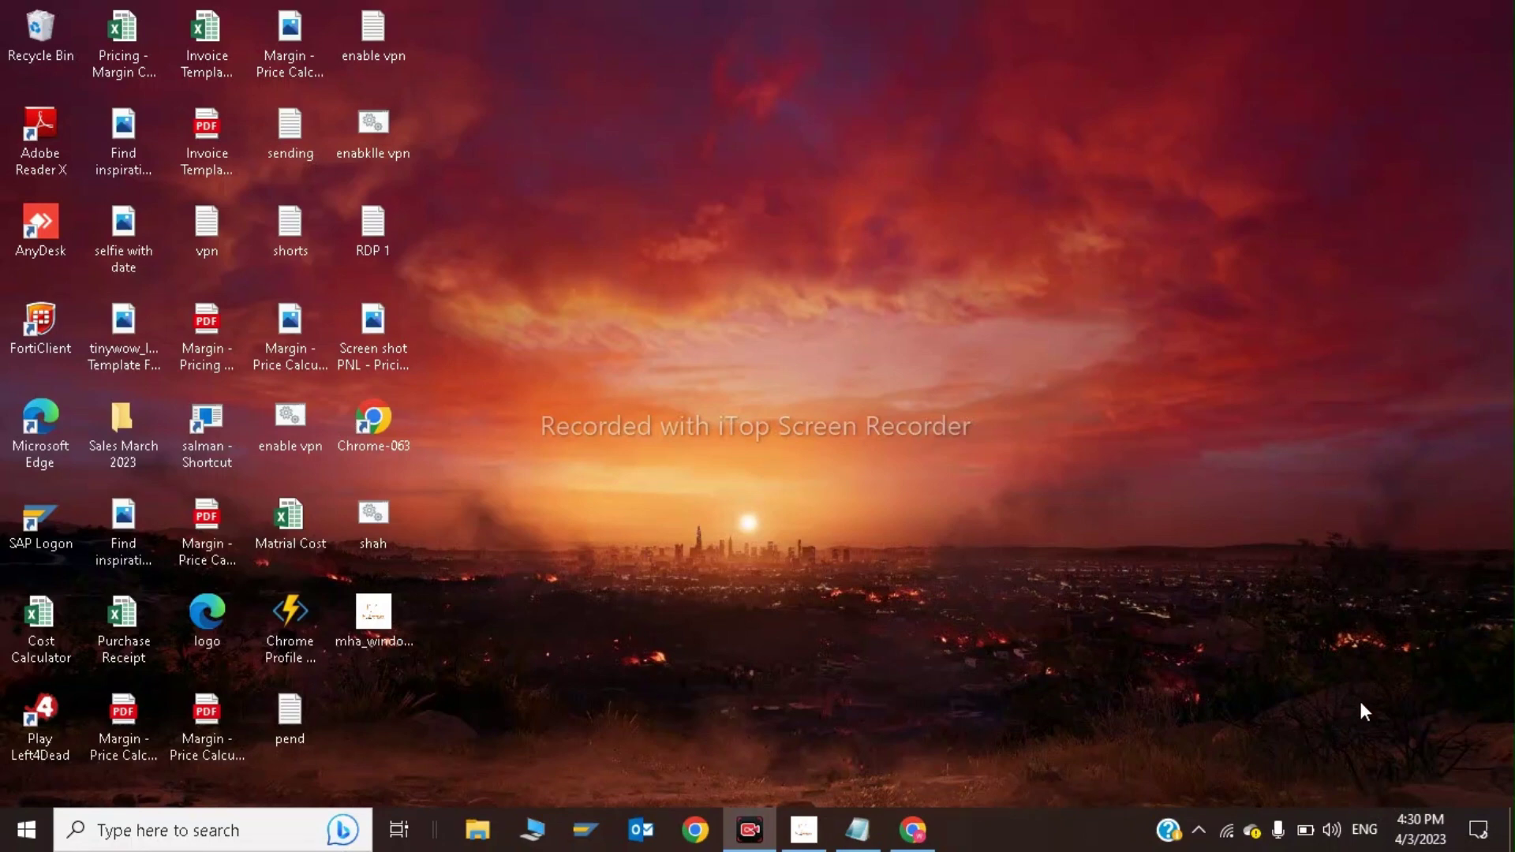
- Slide the battery power mode to Best performance
click(1308, 837)
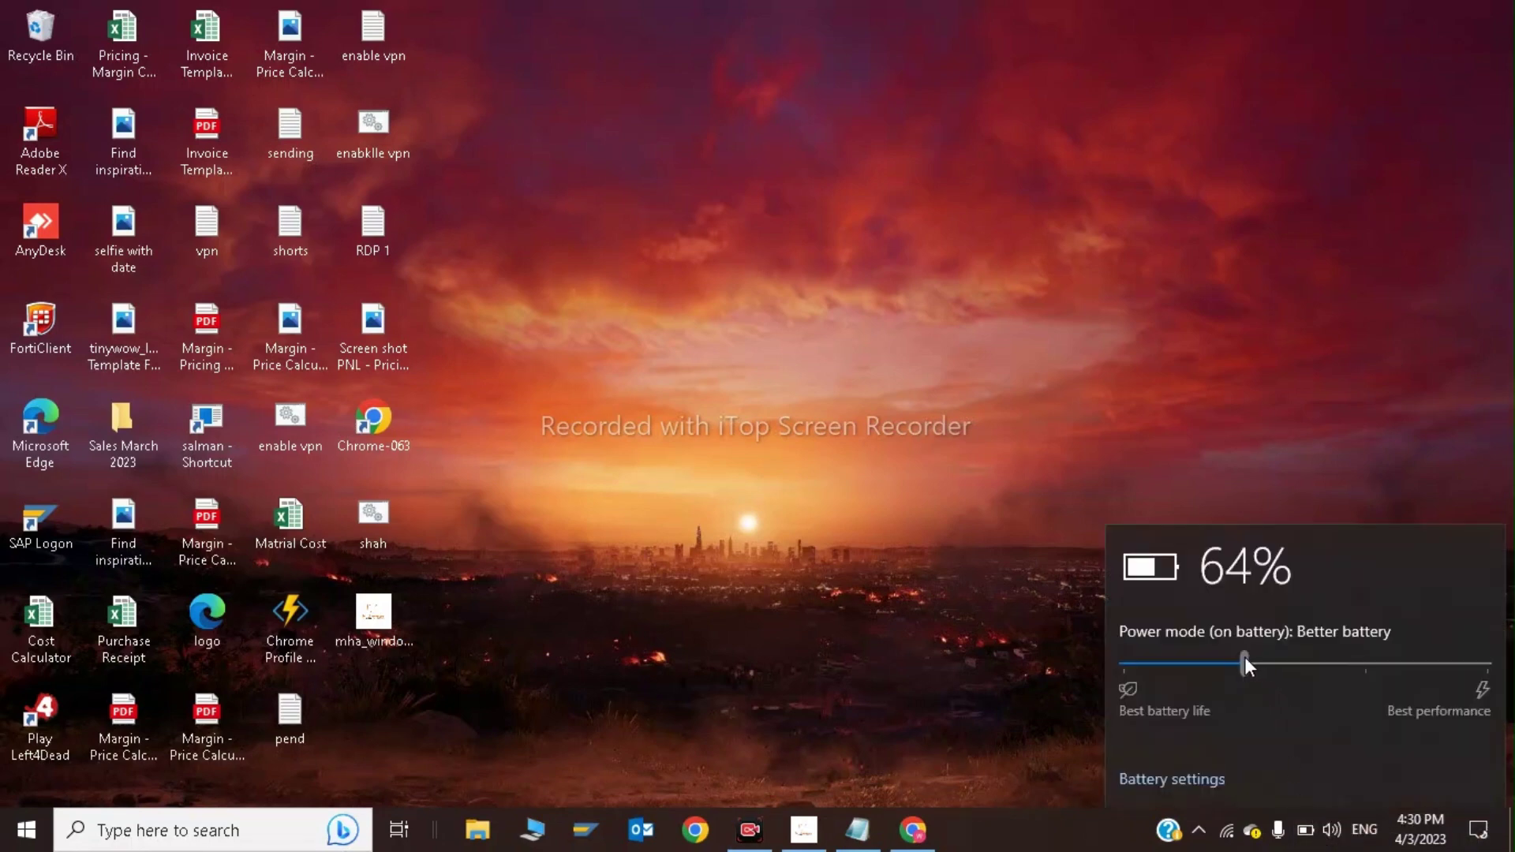
drag(1245, 664, 1487, 664)
click(1341, 335)
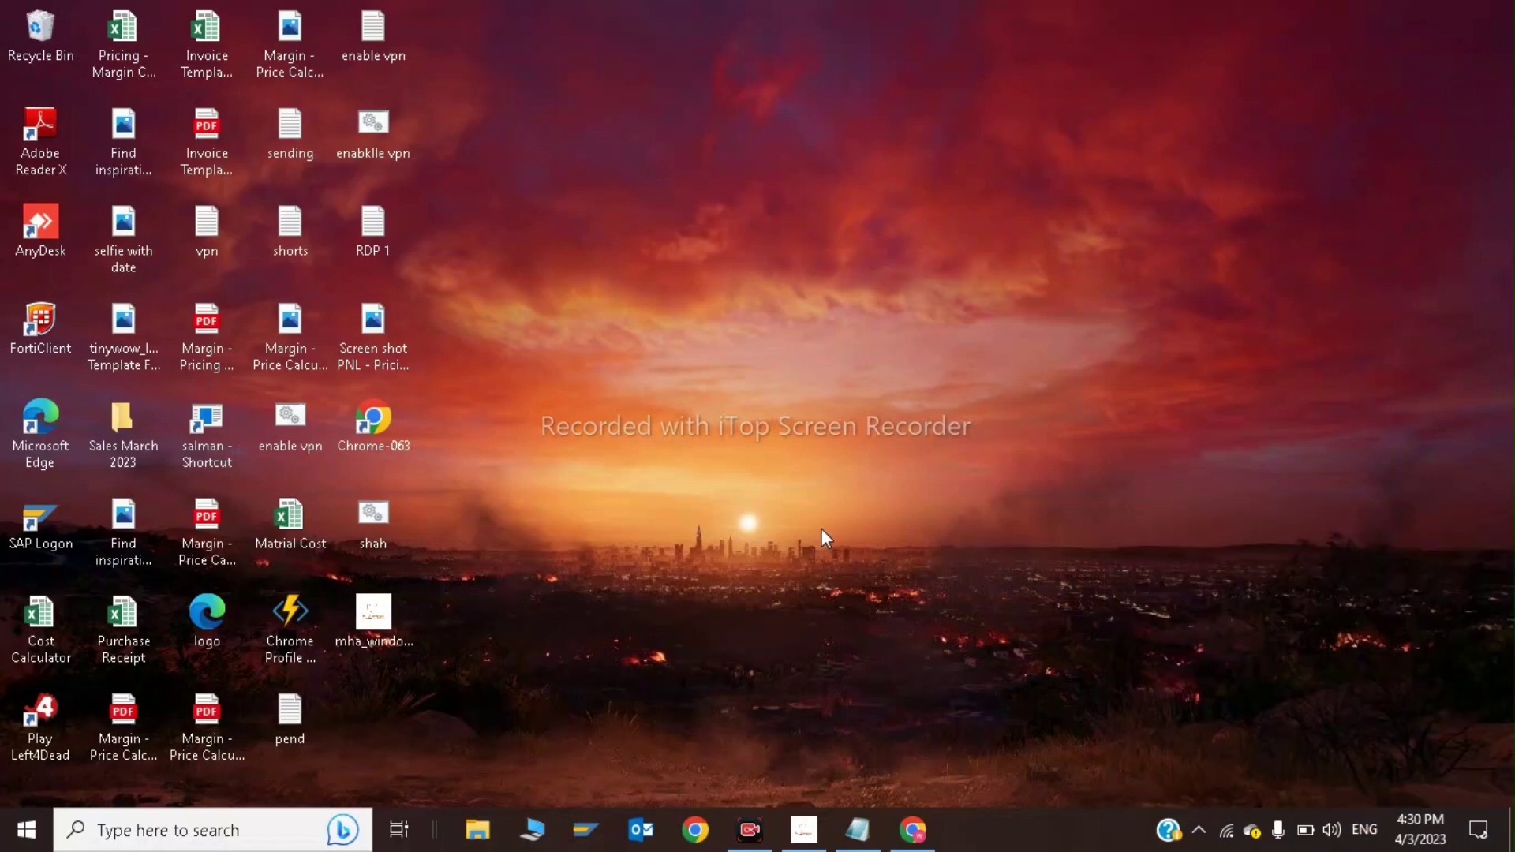
- Open Windows Defender Firewall's 'Turn Windows Defender Firewall on or off' page
click(164, 841)
text(w)
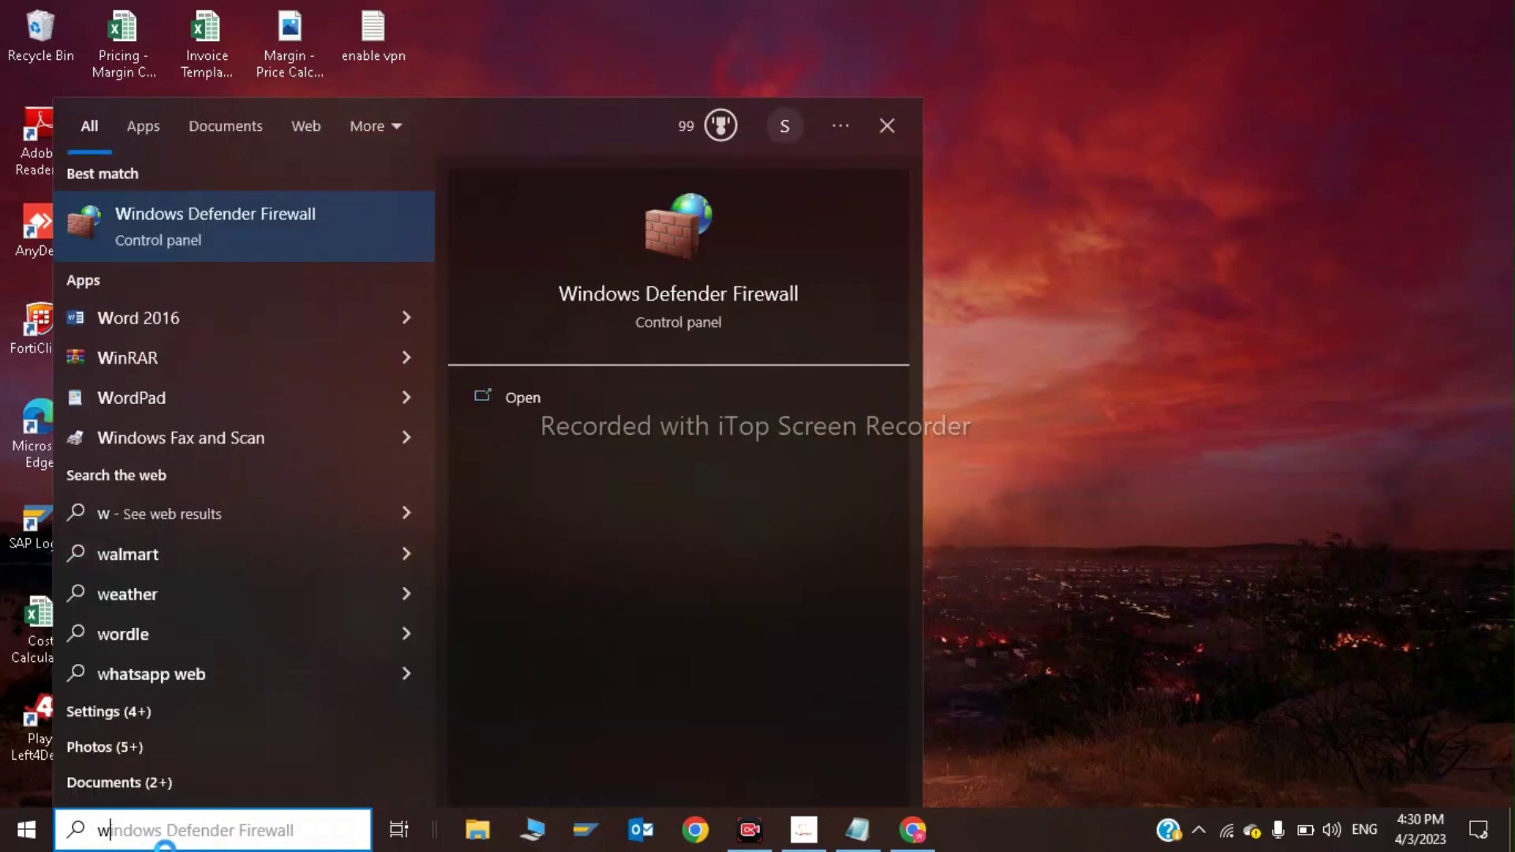
click(321, 207)
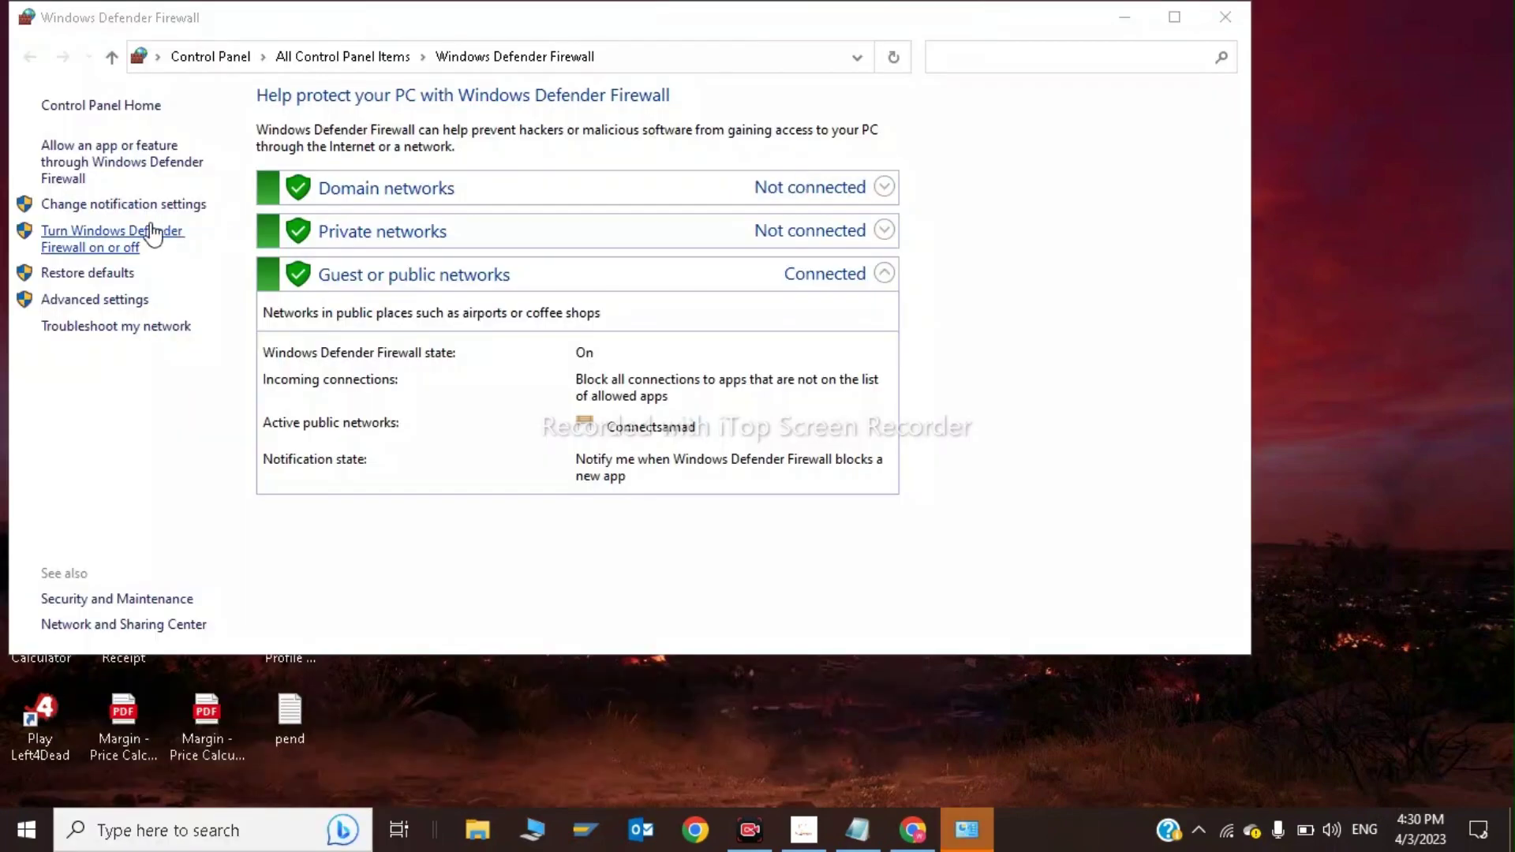
click(136, 237)
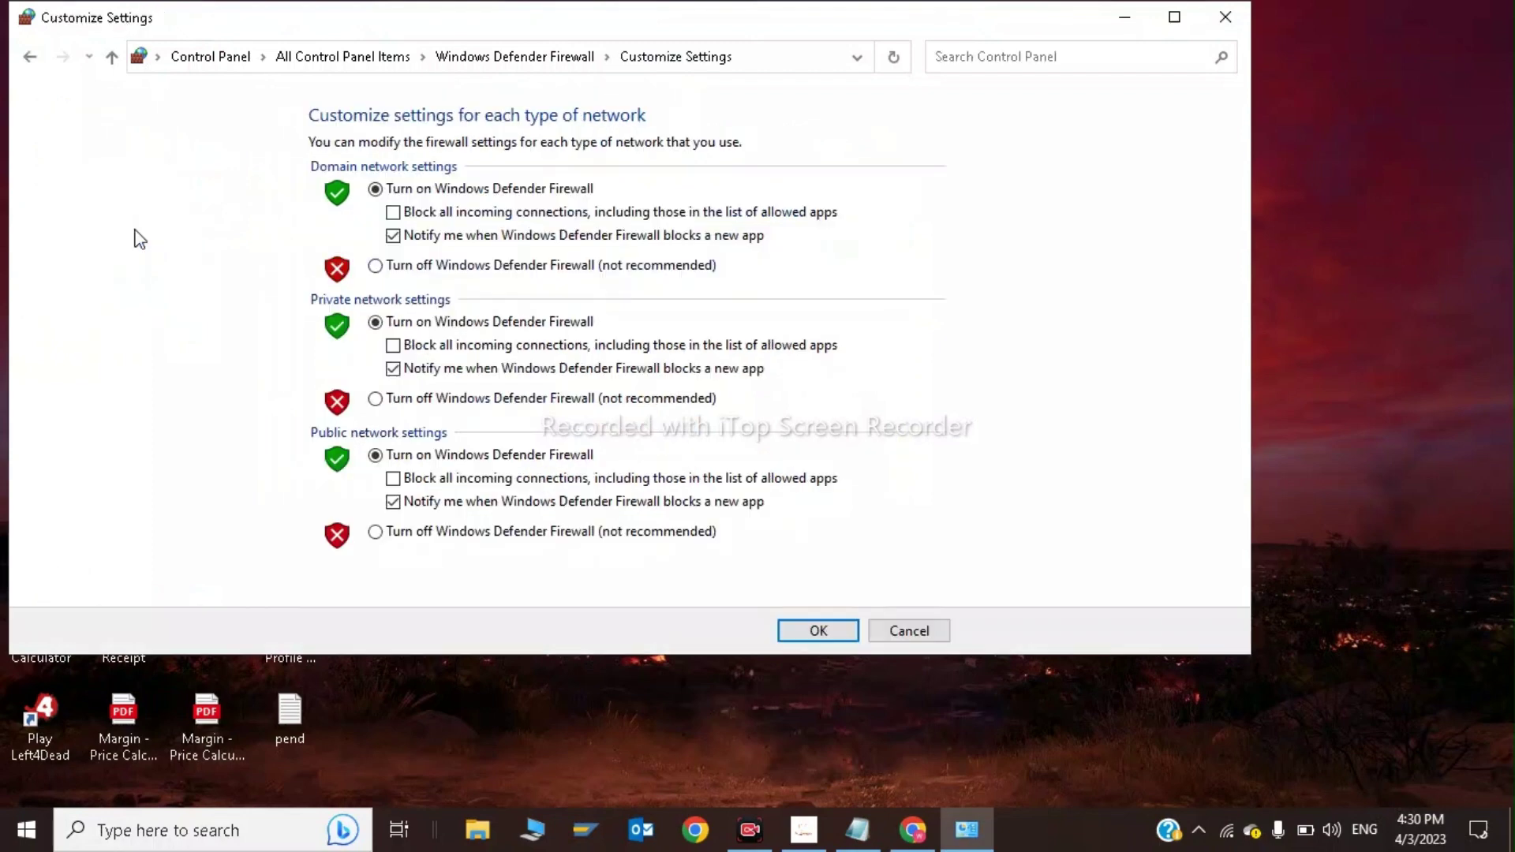
- Select Turn off for domain, private and public networks, confirm, and close the window
click(477, 266)
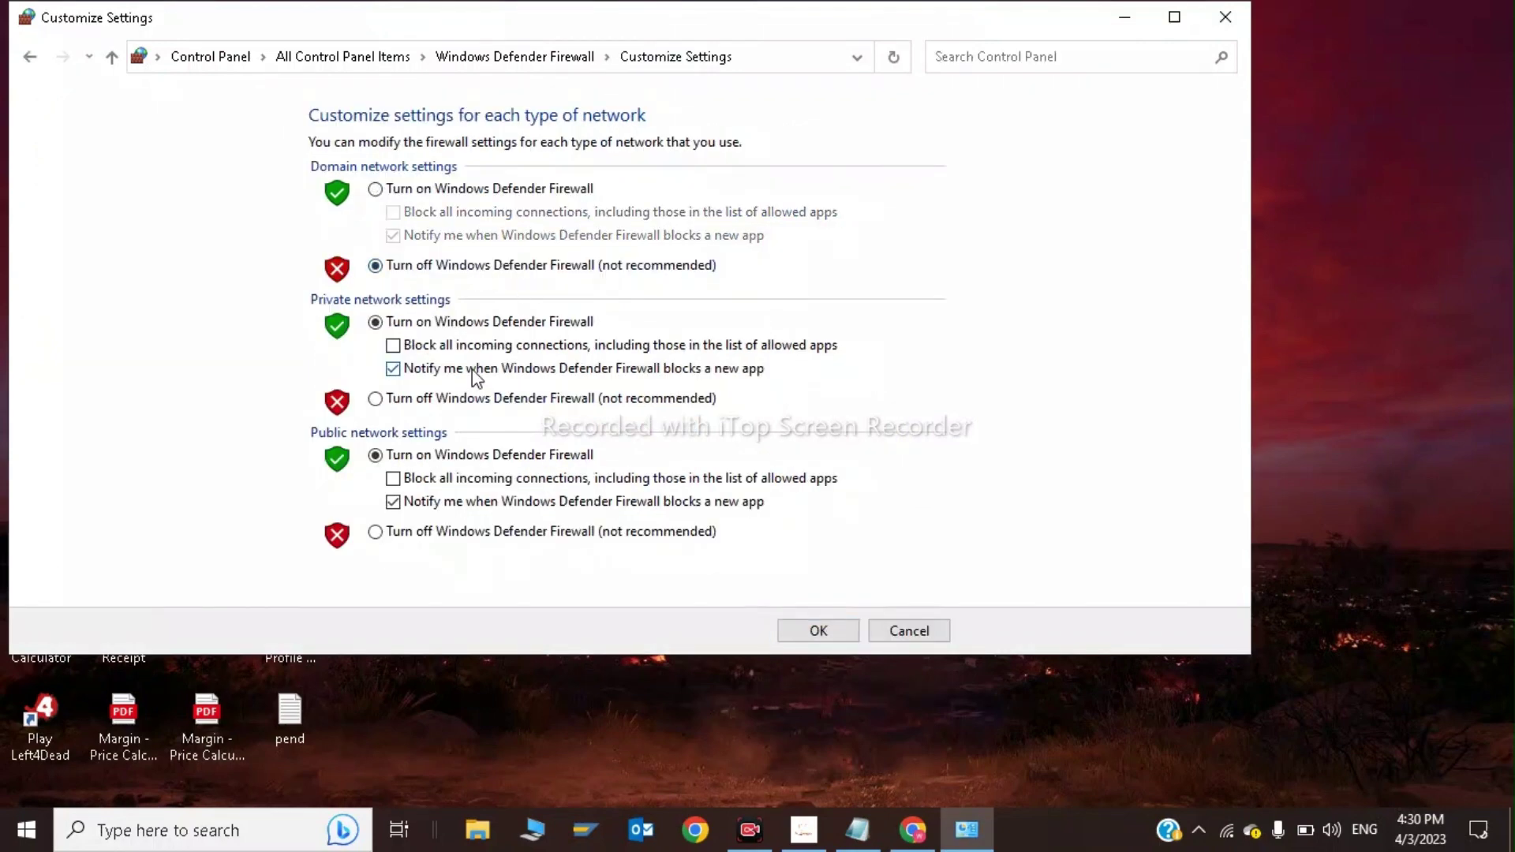
click(478, 401)
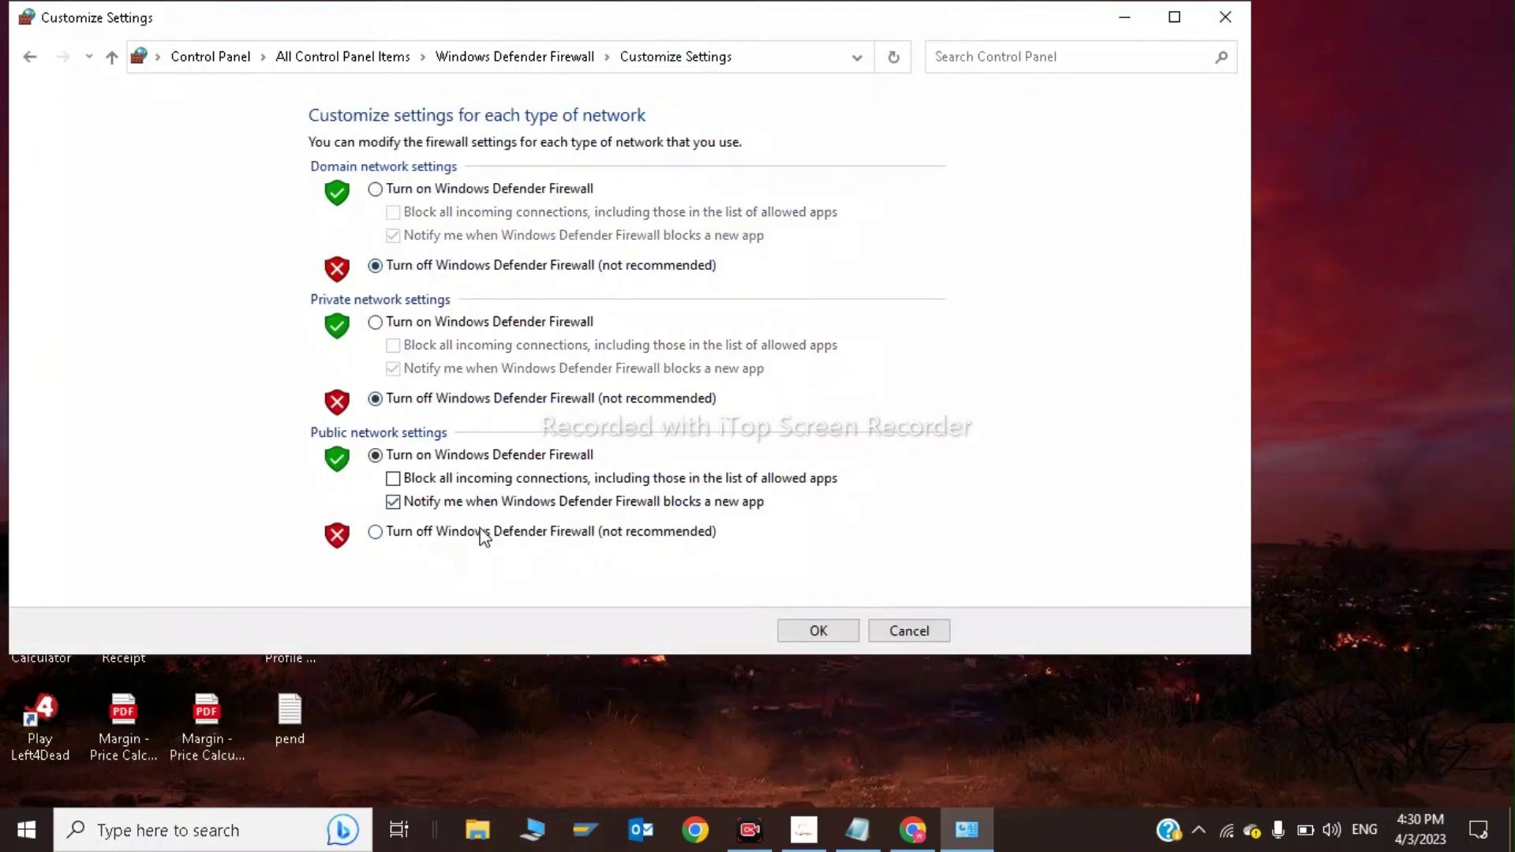
click(483, 531)
click(828, 631)
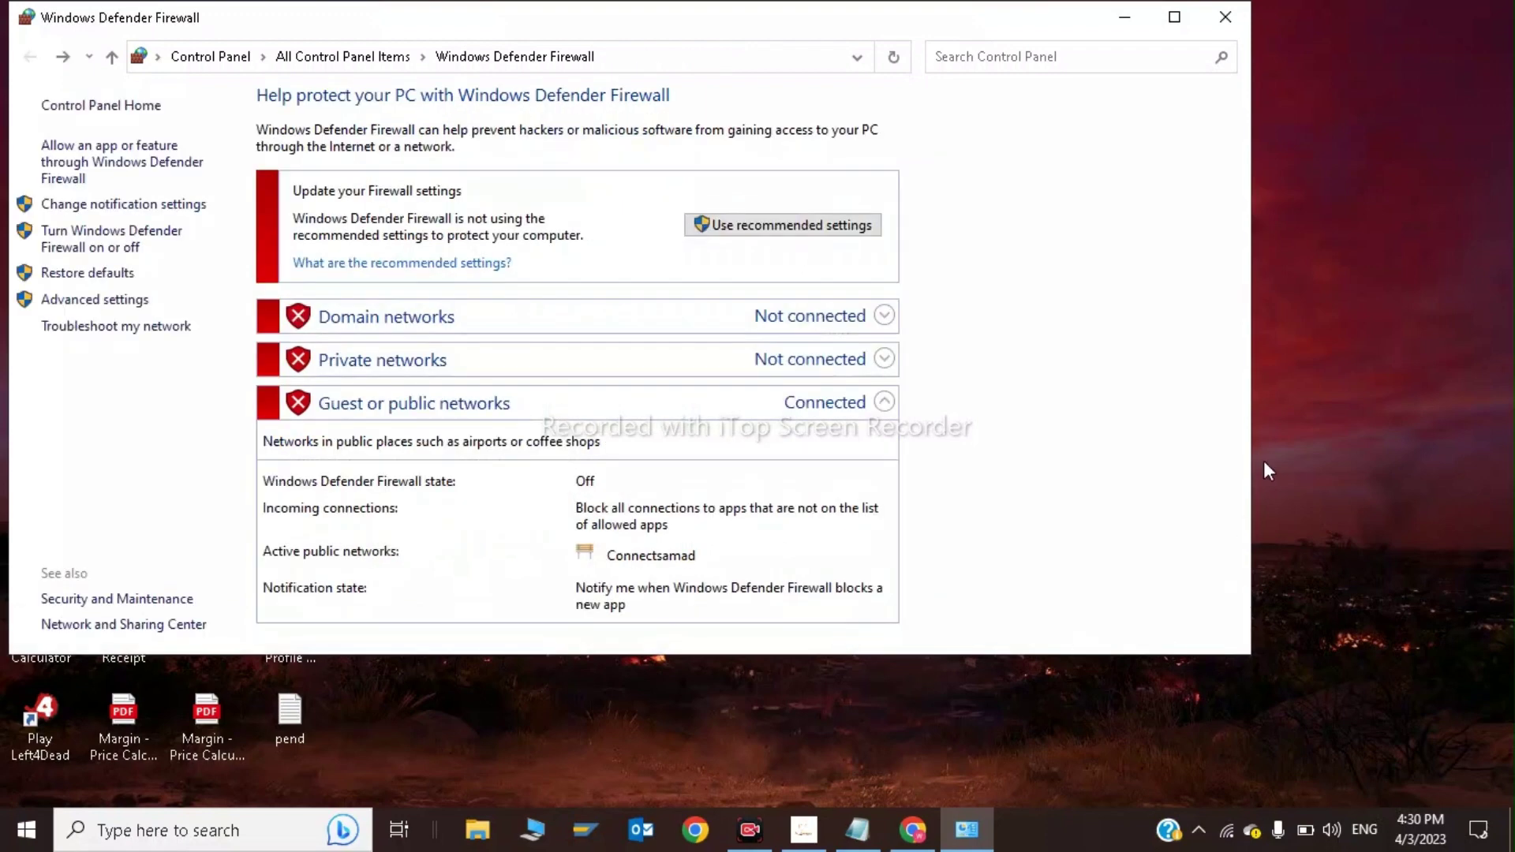
click(1234, 20)
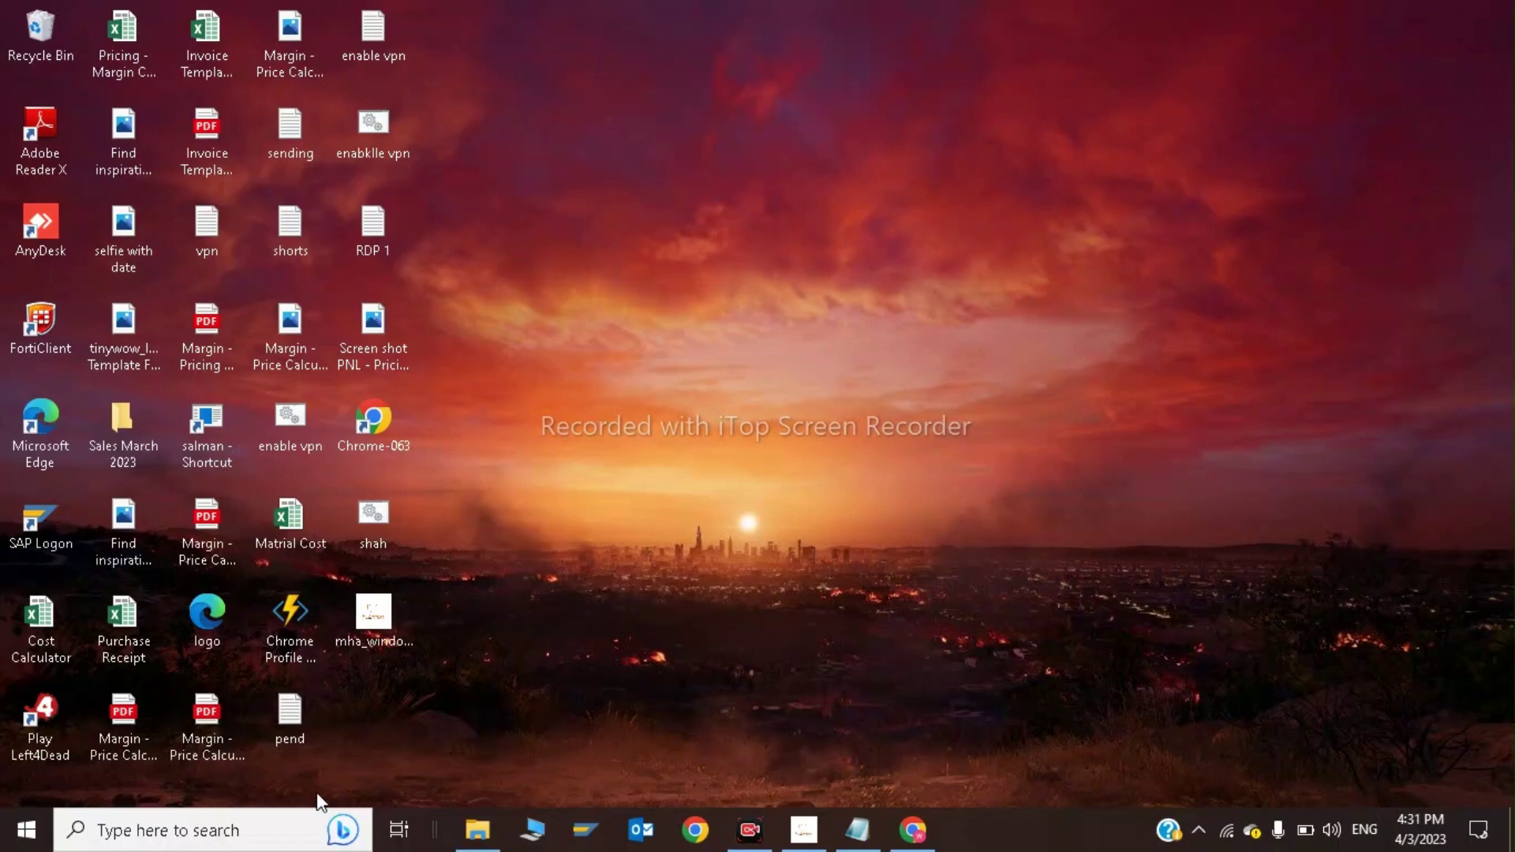
- Launch Command Prompt as administrator from a 'cmf' search
click(320, 821)
text(cmf)
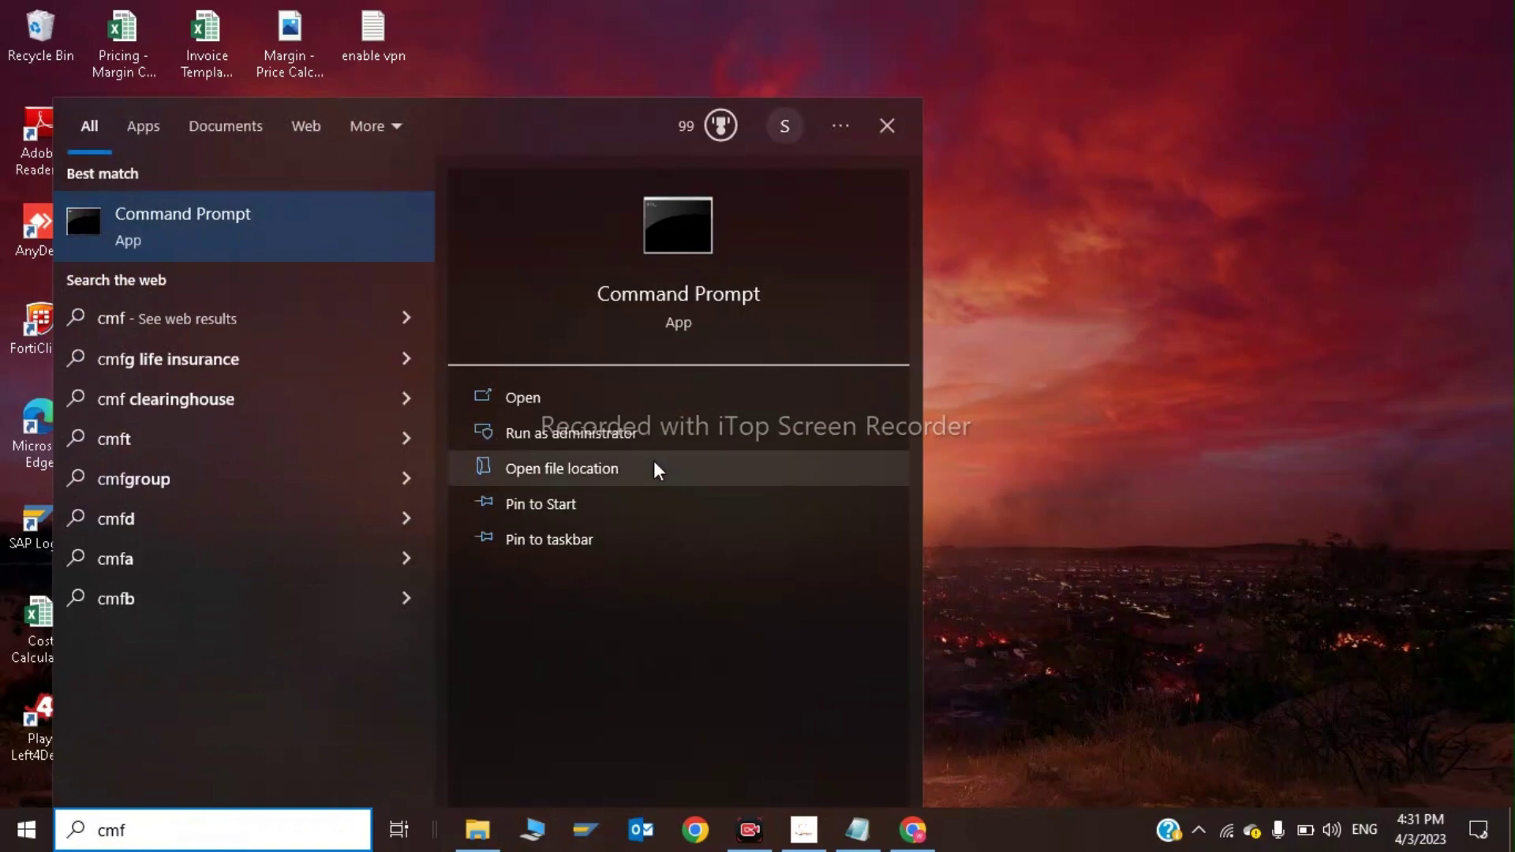
click(666, 430)
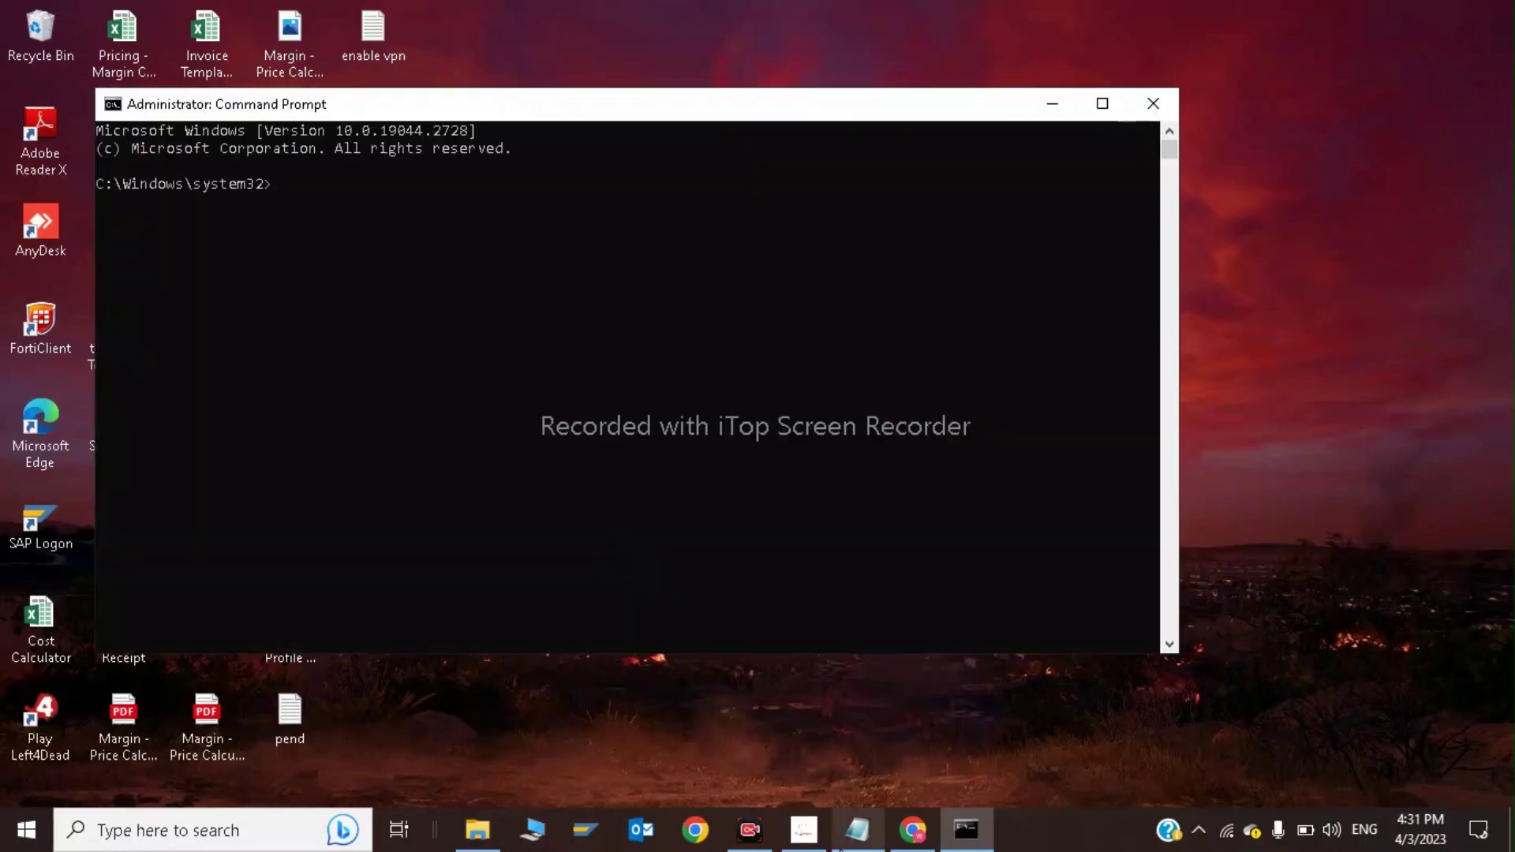
- Copy the powercfg -duplicatescheme line from Notepad and run it in the admin console
click(857, 830)
key(Down)
key(Down)
key(Down)
key(Down)
key(Down)
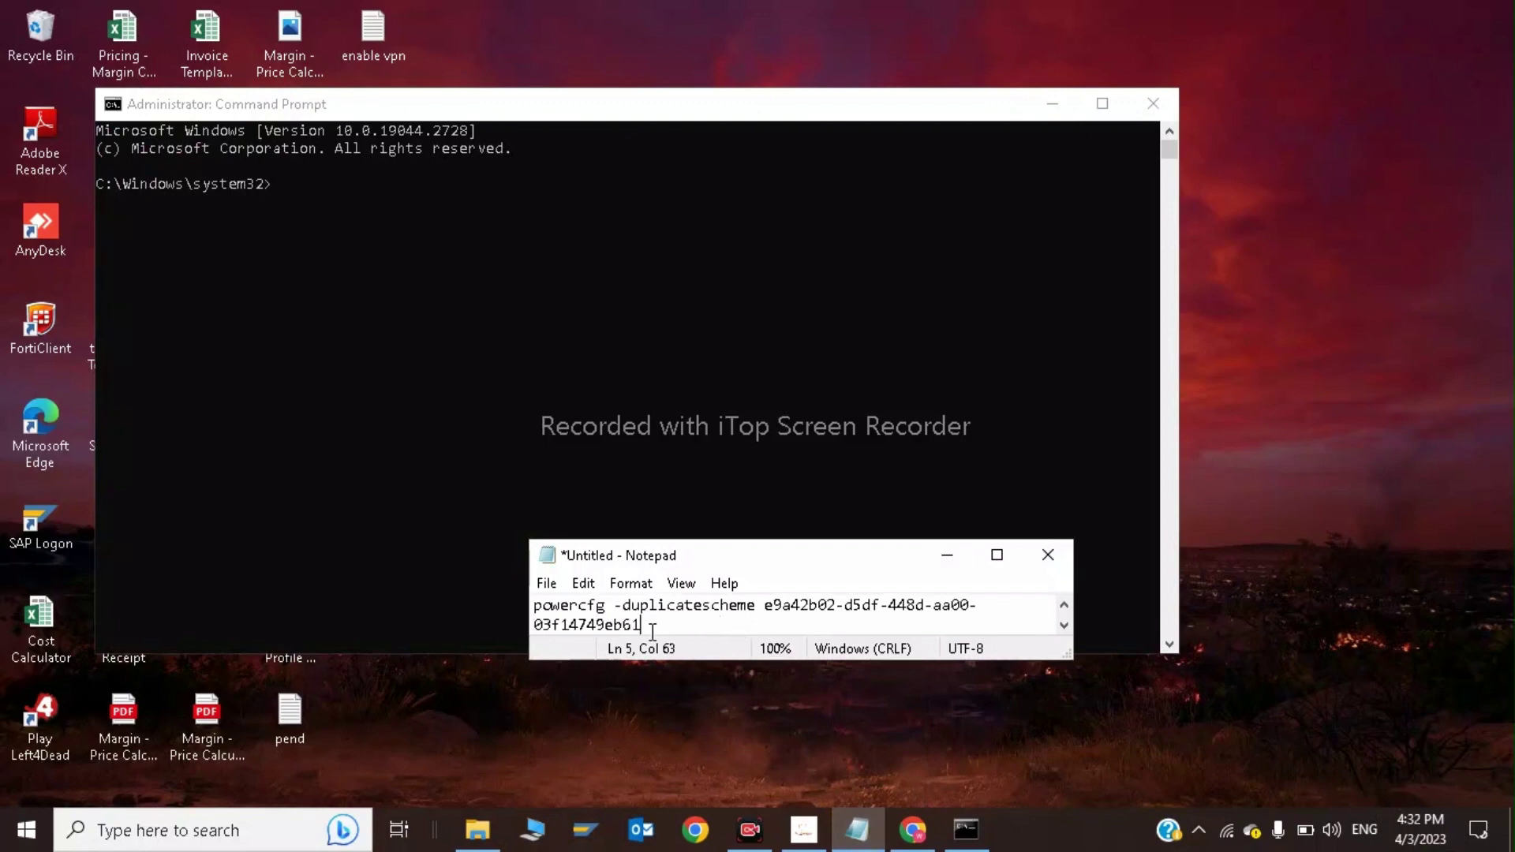
drag(650, 626, 536, 606)
key(super+c)
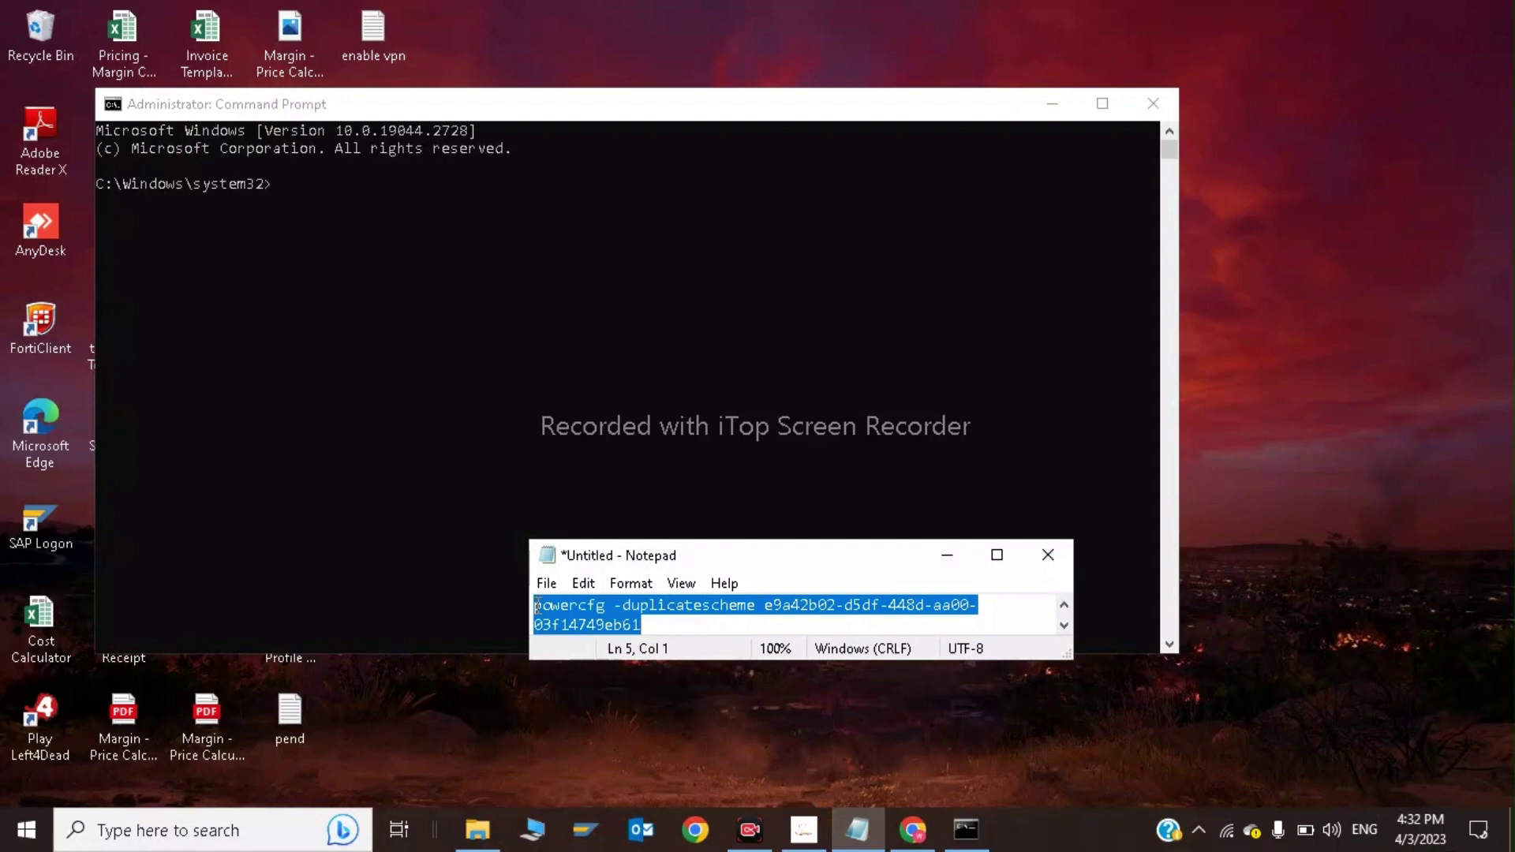
click(955, 558)
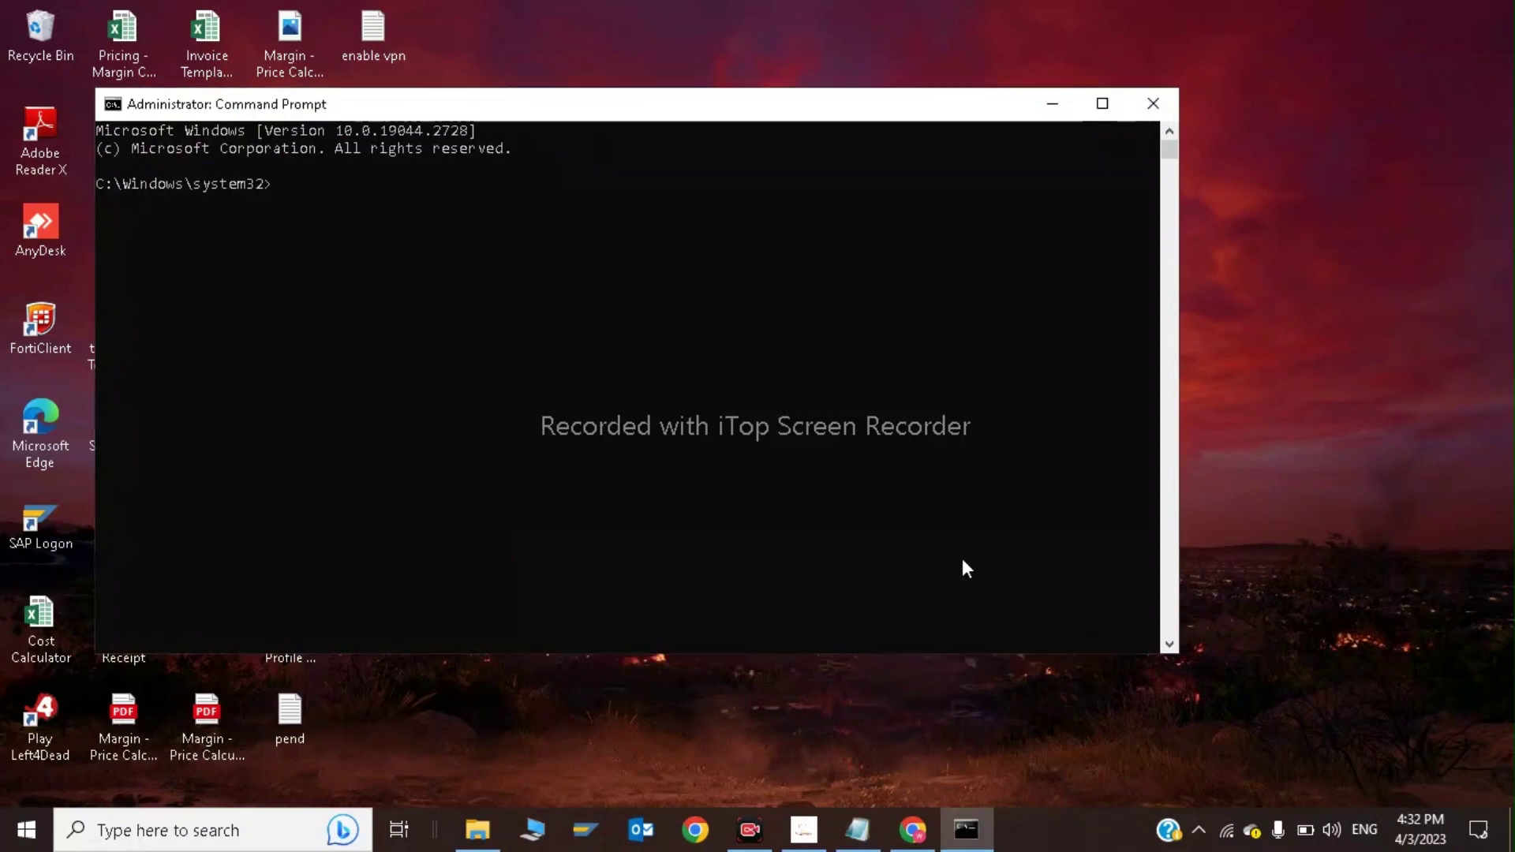
right_click(963, 559)
key(Return)
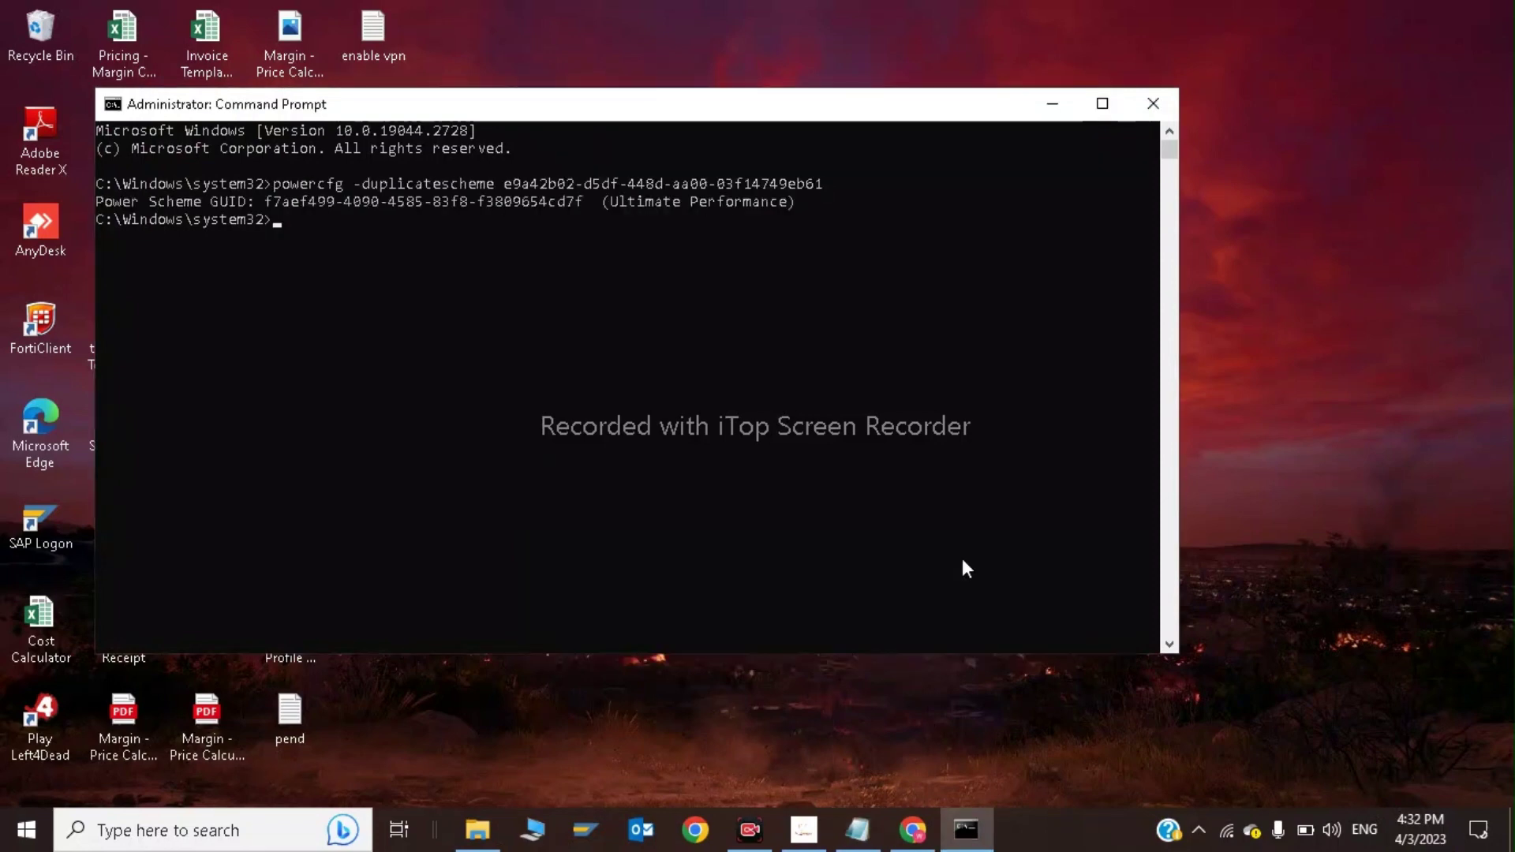
- Highlight the Ultimate Performance scheme result, then bring the Notepad notes back
drag(591, 203, 775, 207)
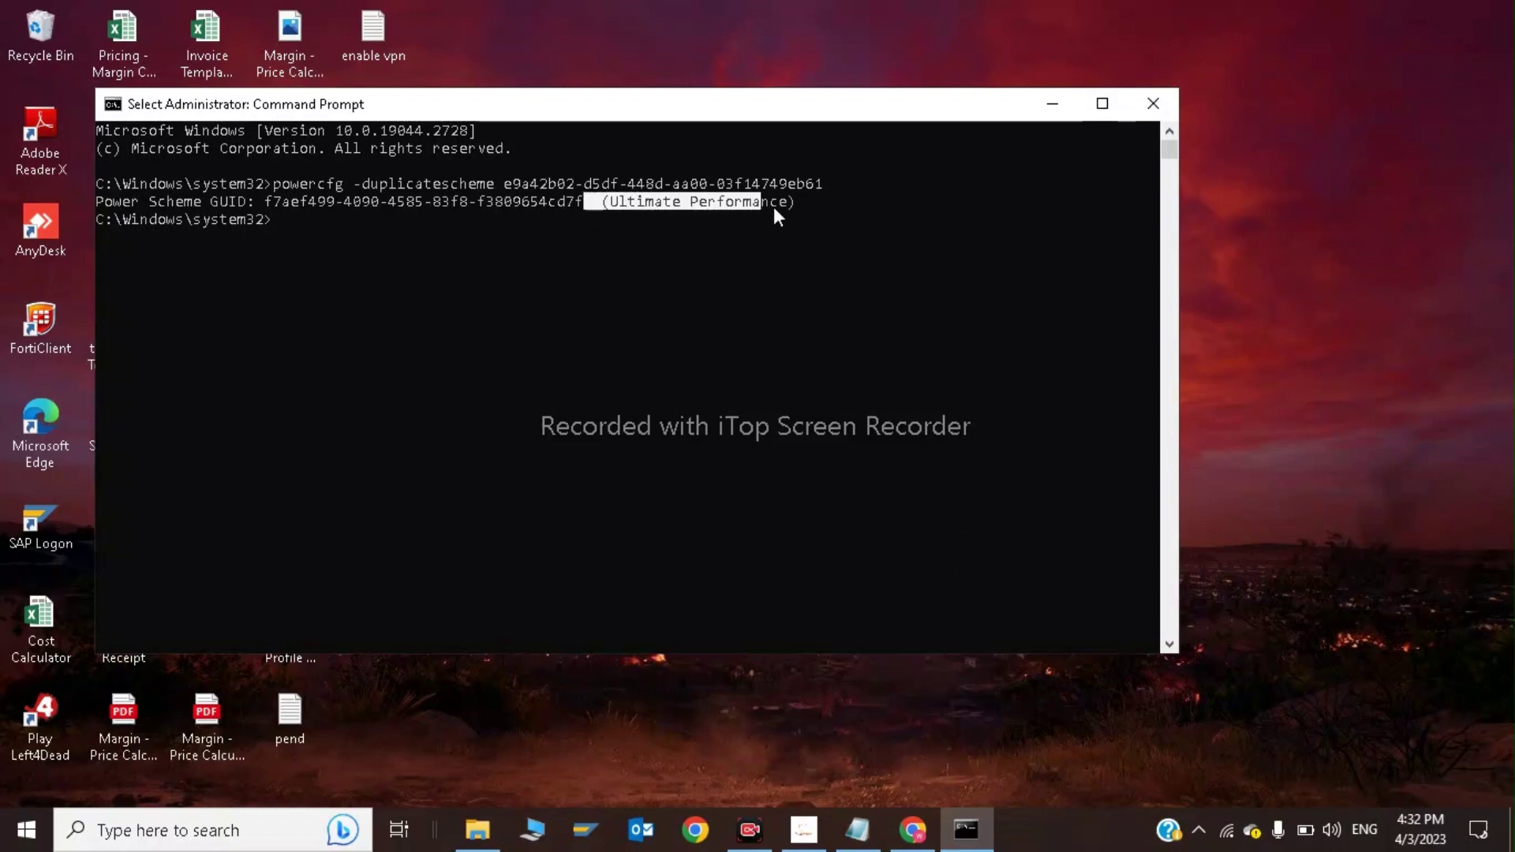
click(796, 204)
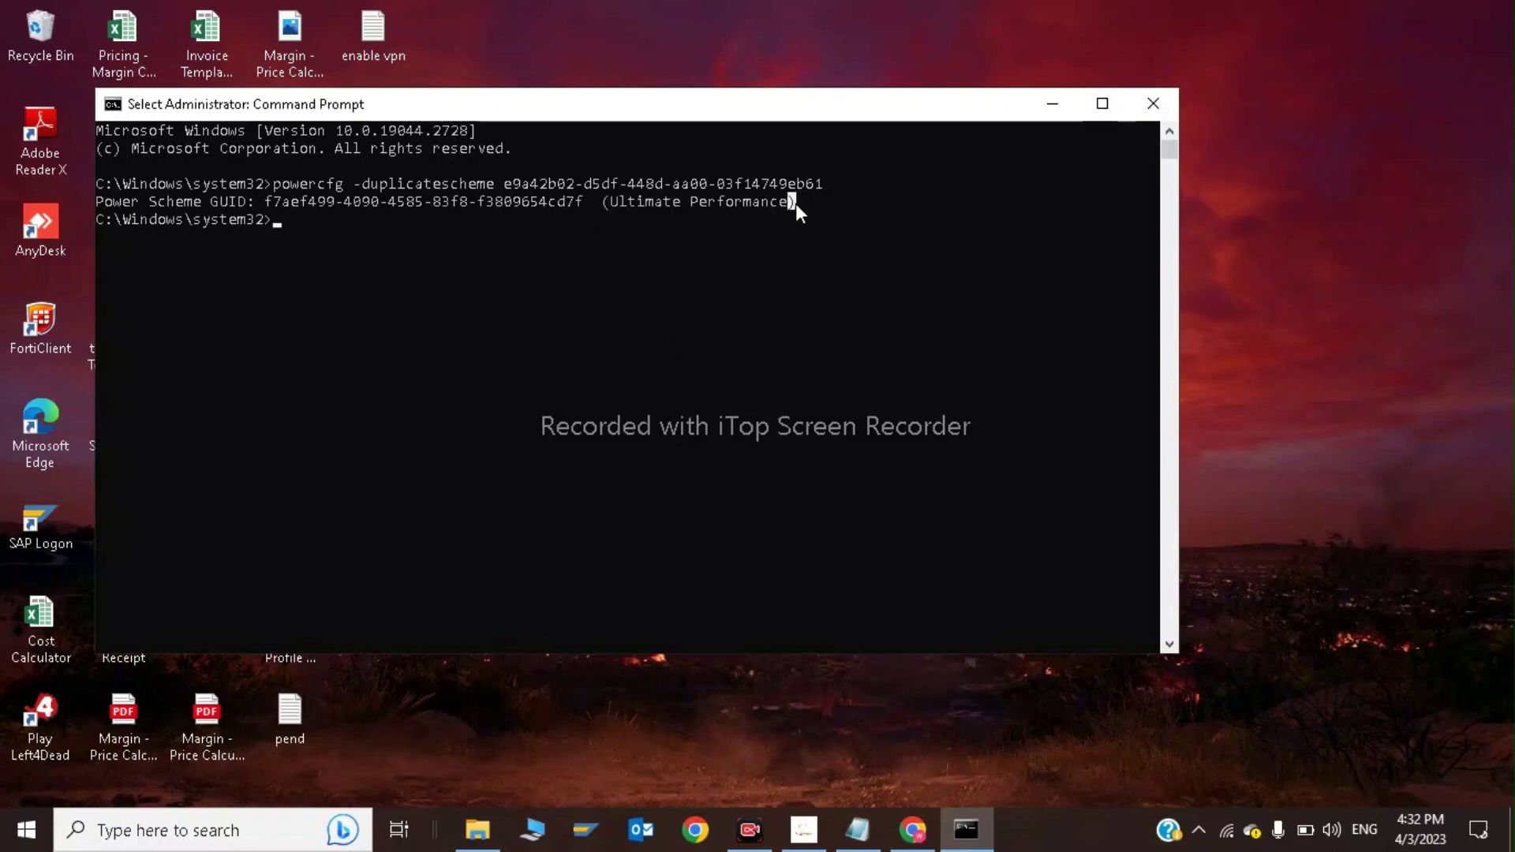
click(856, 829)
click(759, 624)
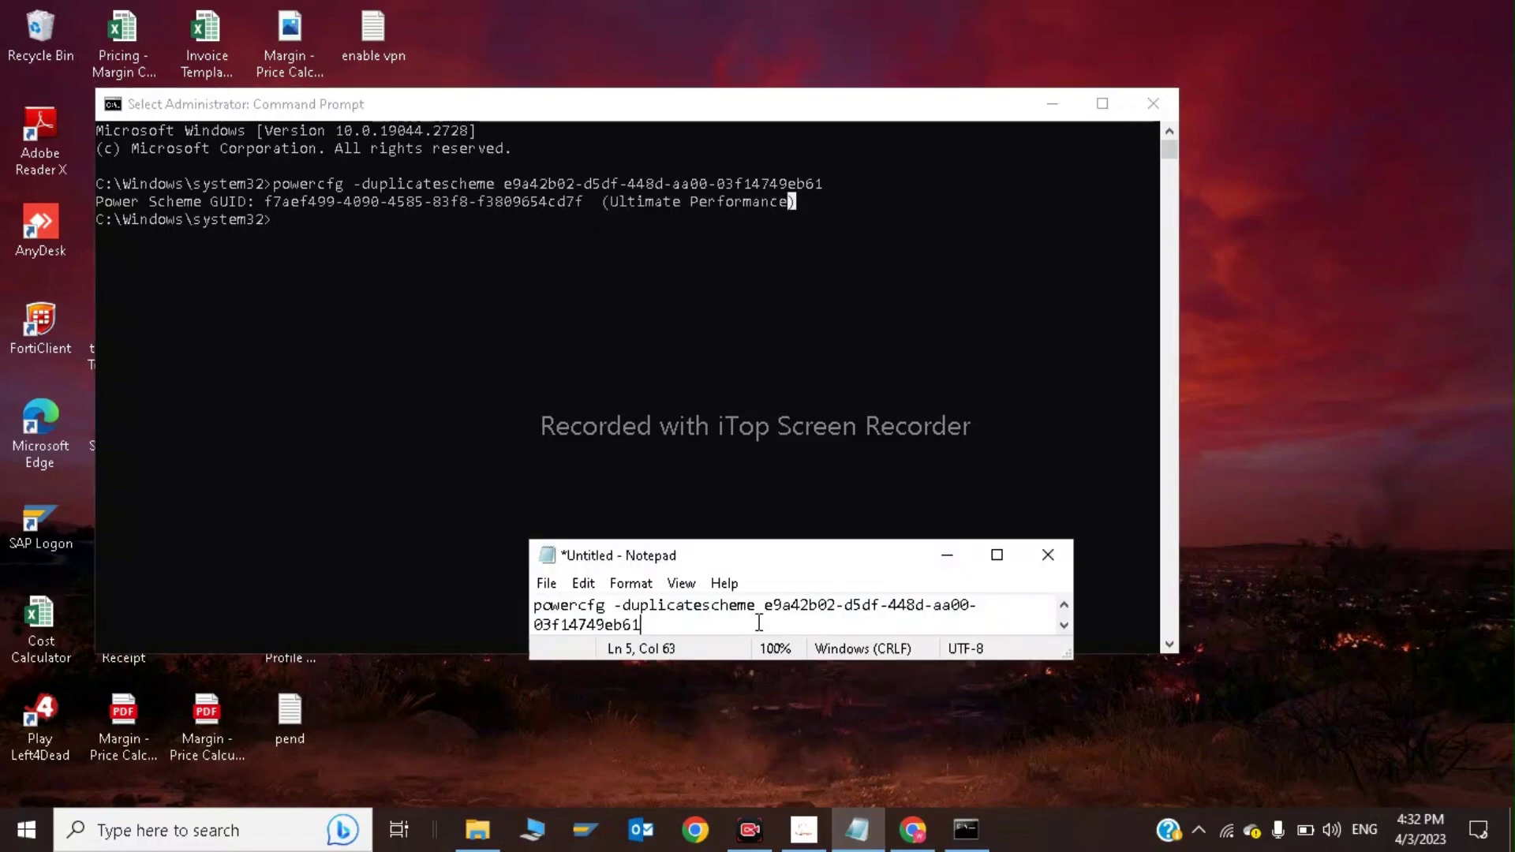
- Copy ipconfig /renew from the Notepad notes into the Command Prompt and run it
key(Up)
key(Up)
key(Up)
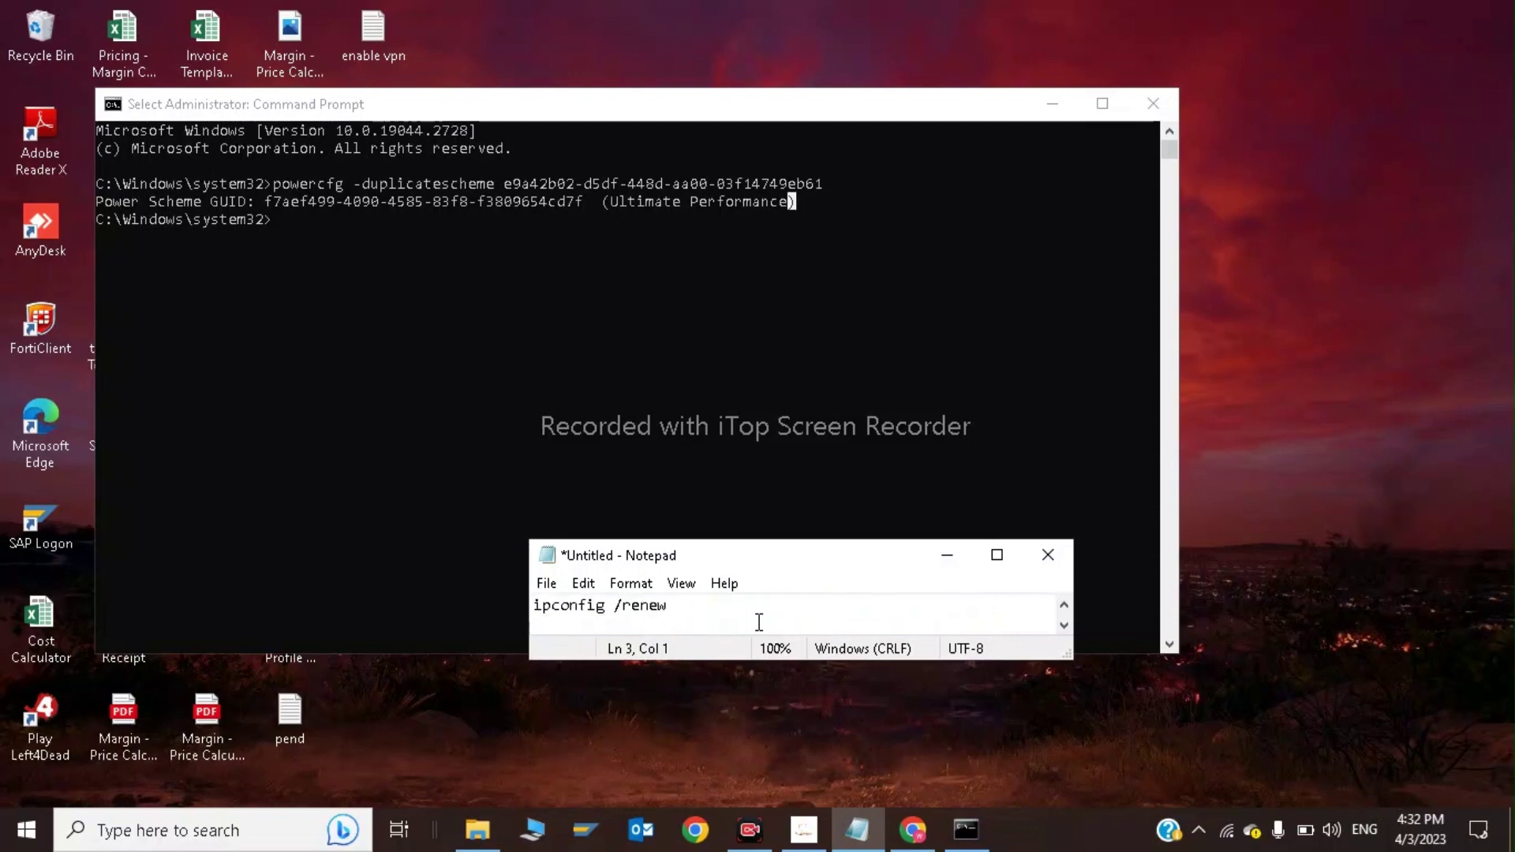
drag(671, 607, 540, 614)
key(super+c)
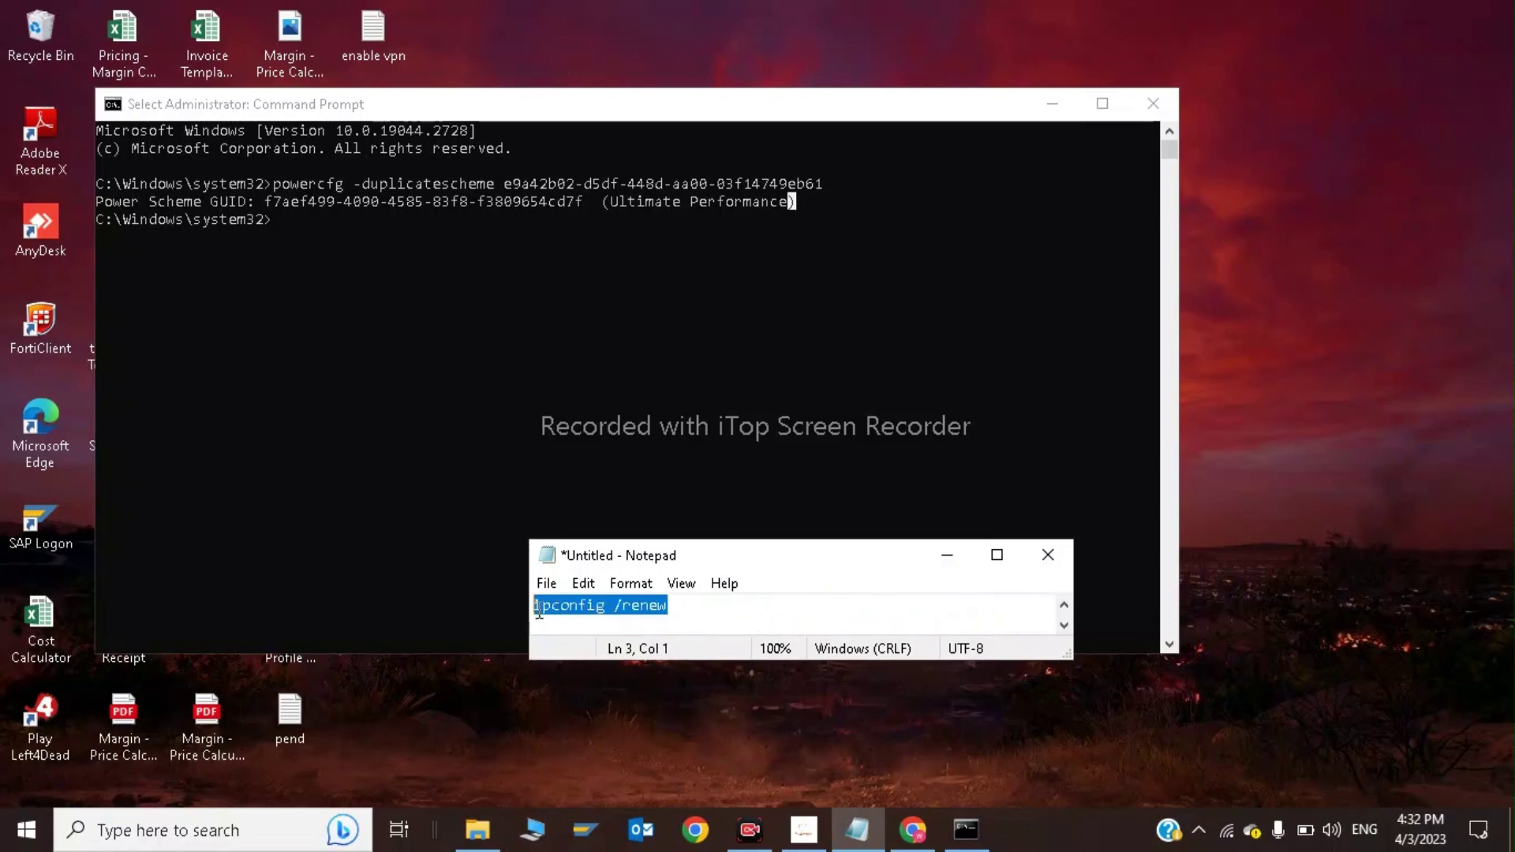
click(945, 557)
right_click(940, 554)
key(Return)
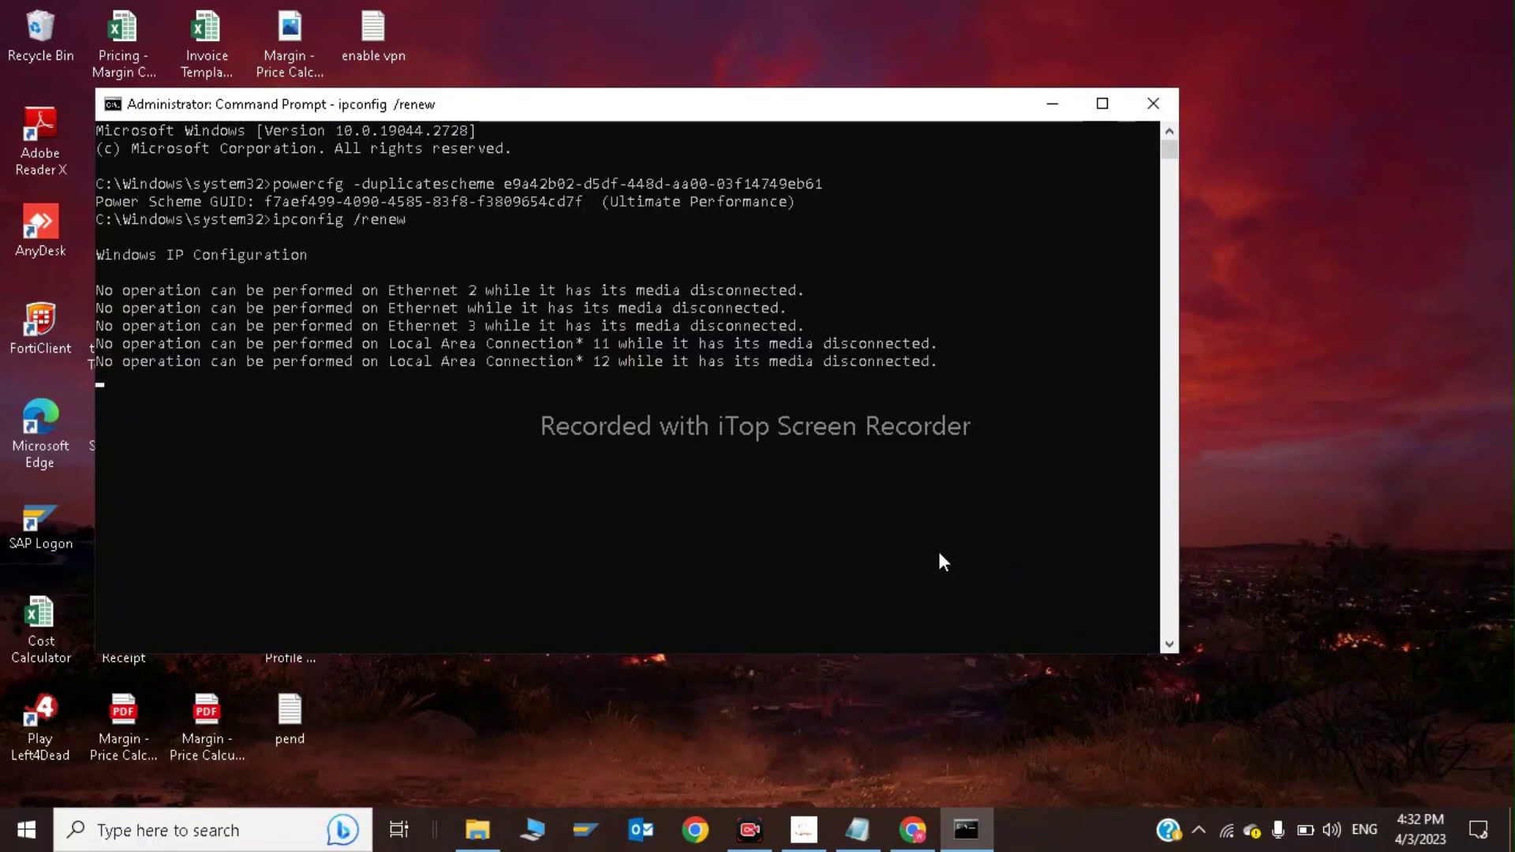
- Copy ipconfig /release from the notes into the Command Prompt and run it
click(858, 830)
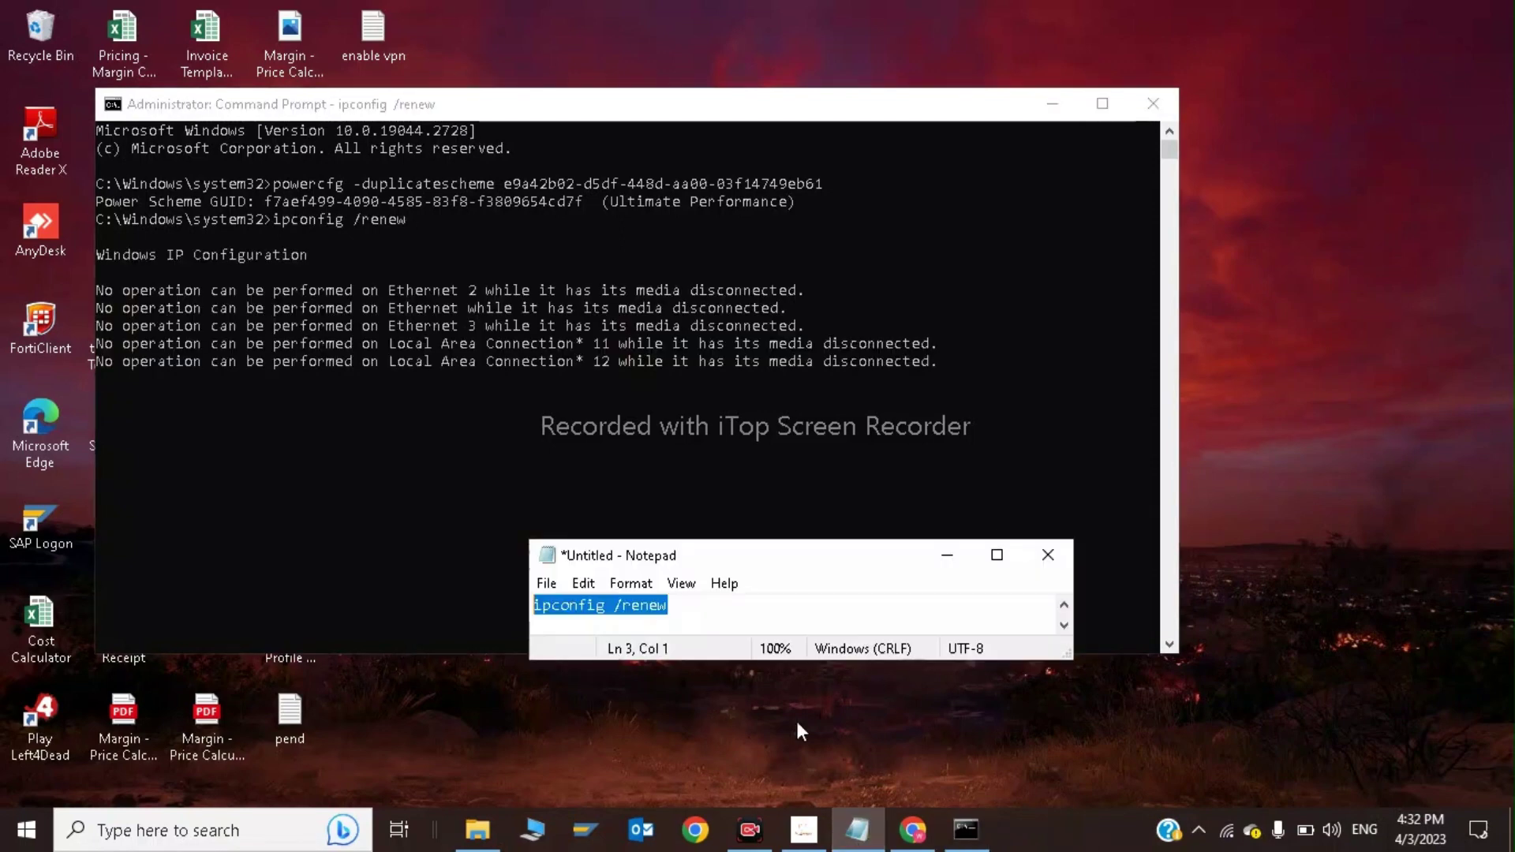
click(714, 617)
key(Up)
key(Up)
key(Up)
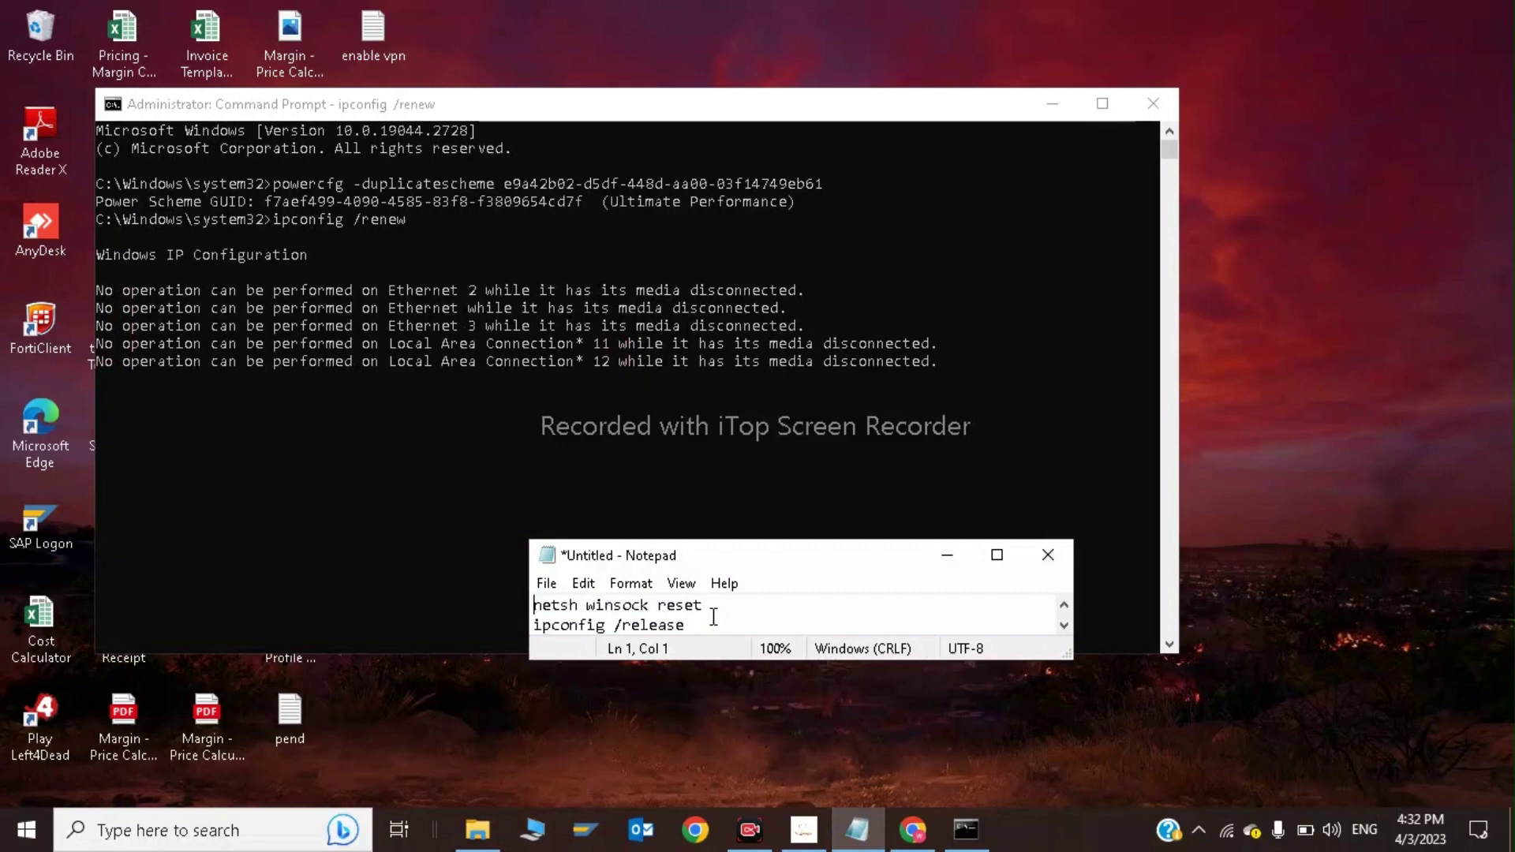
drag(691, 625, 542, 600)
click(798, 601)
click(667, 623)
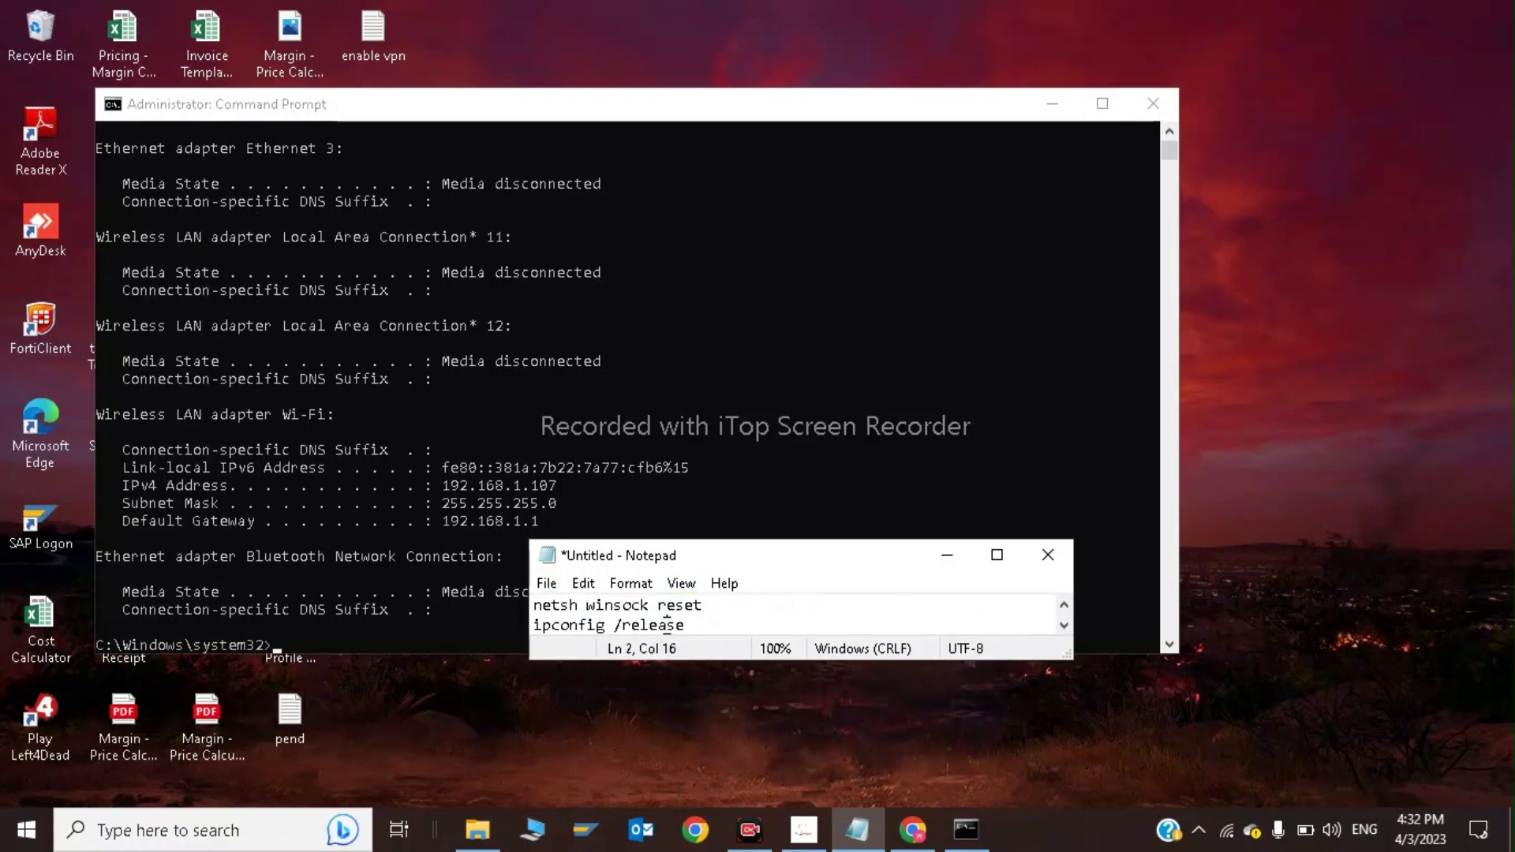
double_click(667, 624)
click(666, 623)
double_click(667, 623)
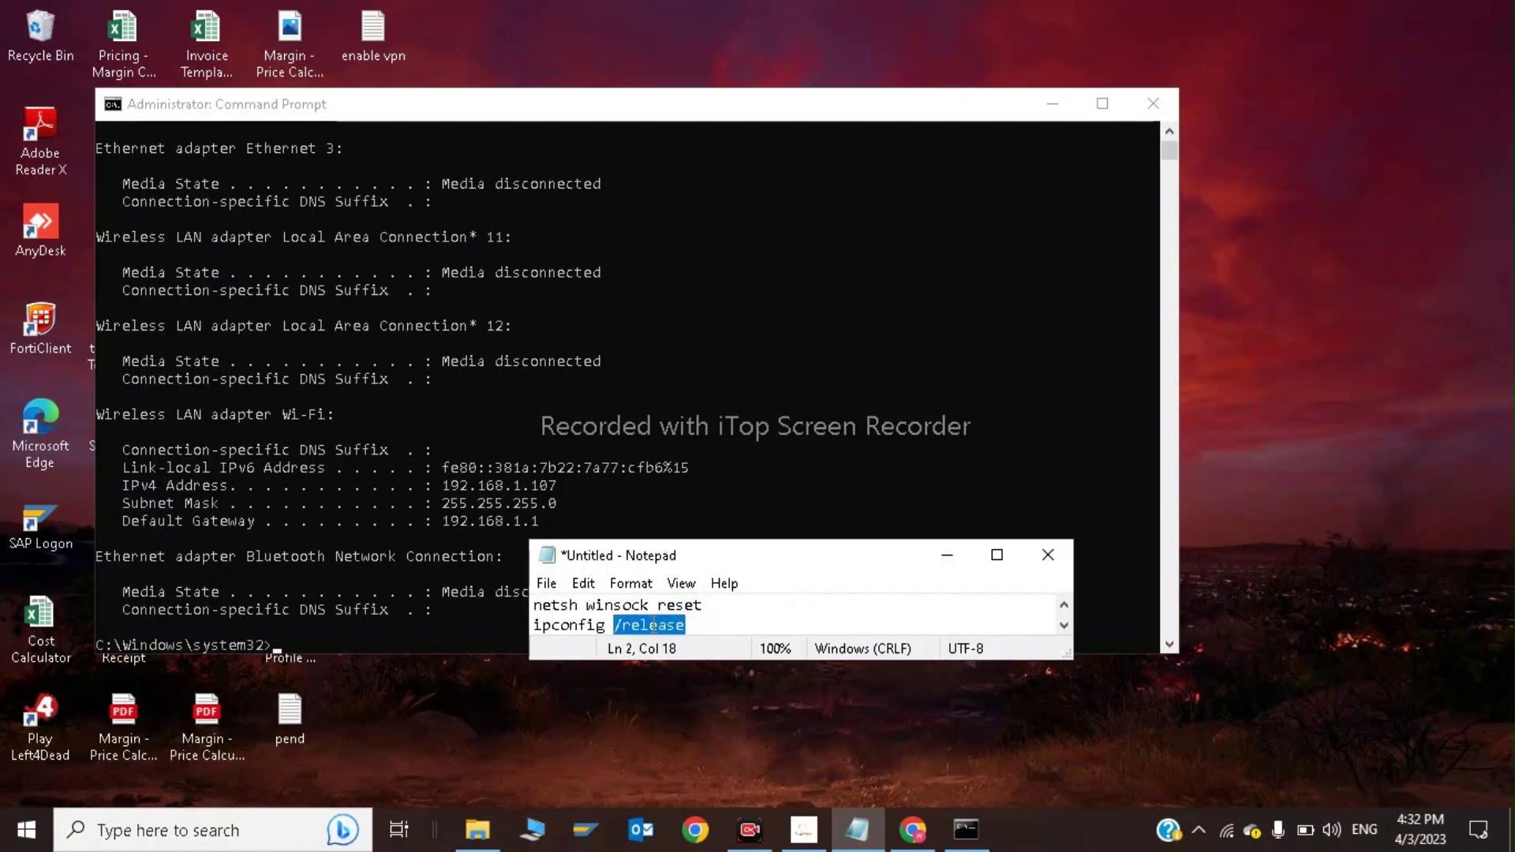
drag(667, 623, 584, 625)
key(super+c)
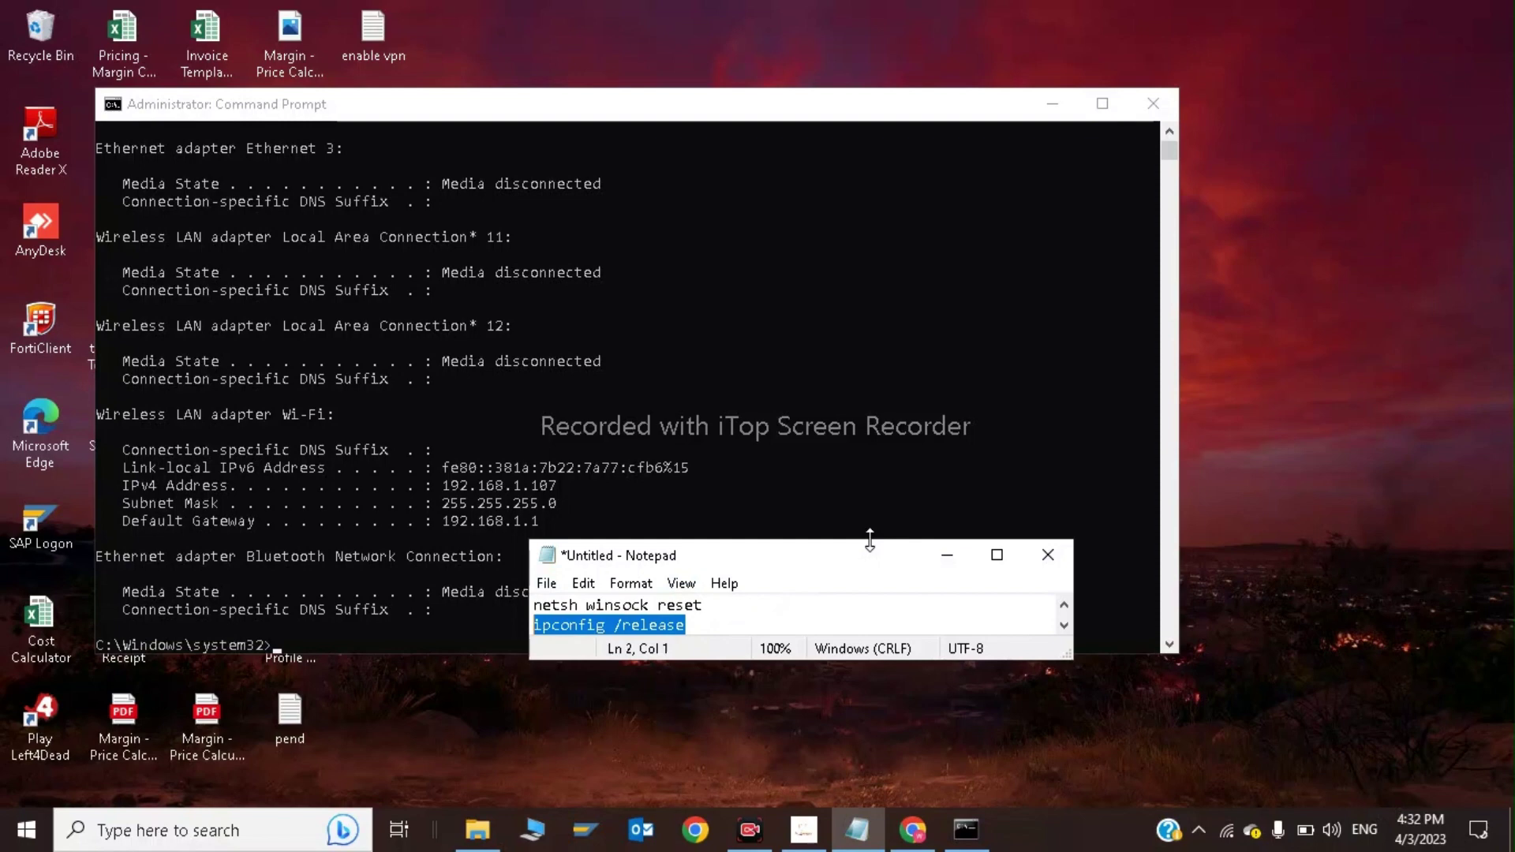
click(947, 552)
right_click(944, 542)
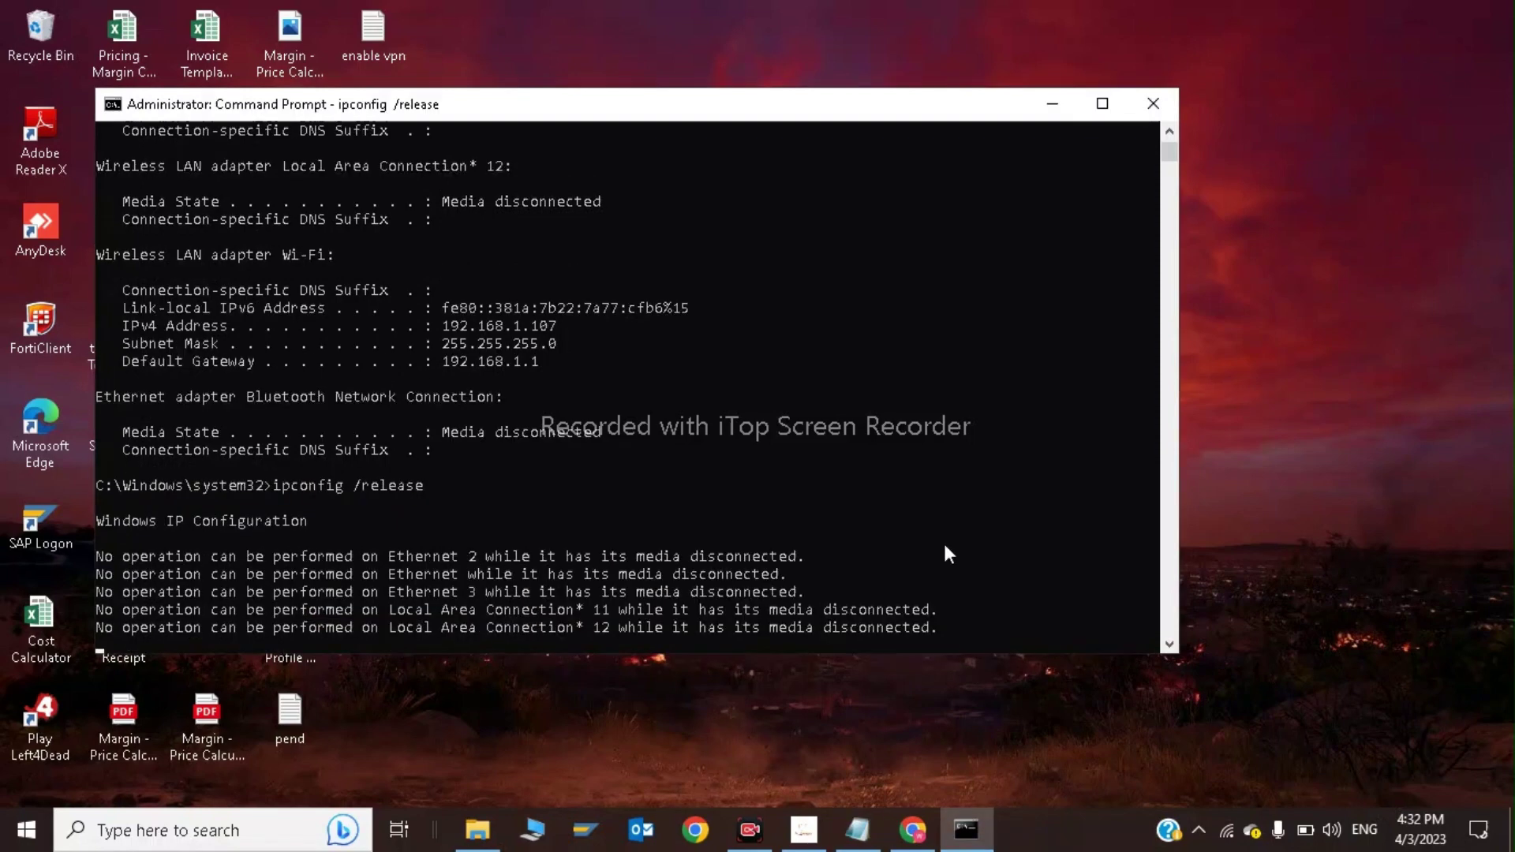
- Run netsh winsock reset from the notes, then exit the Command Prompt
click(862, 839)
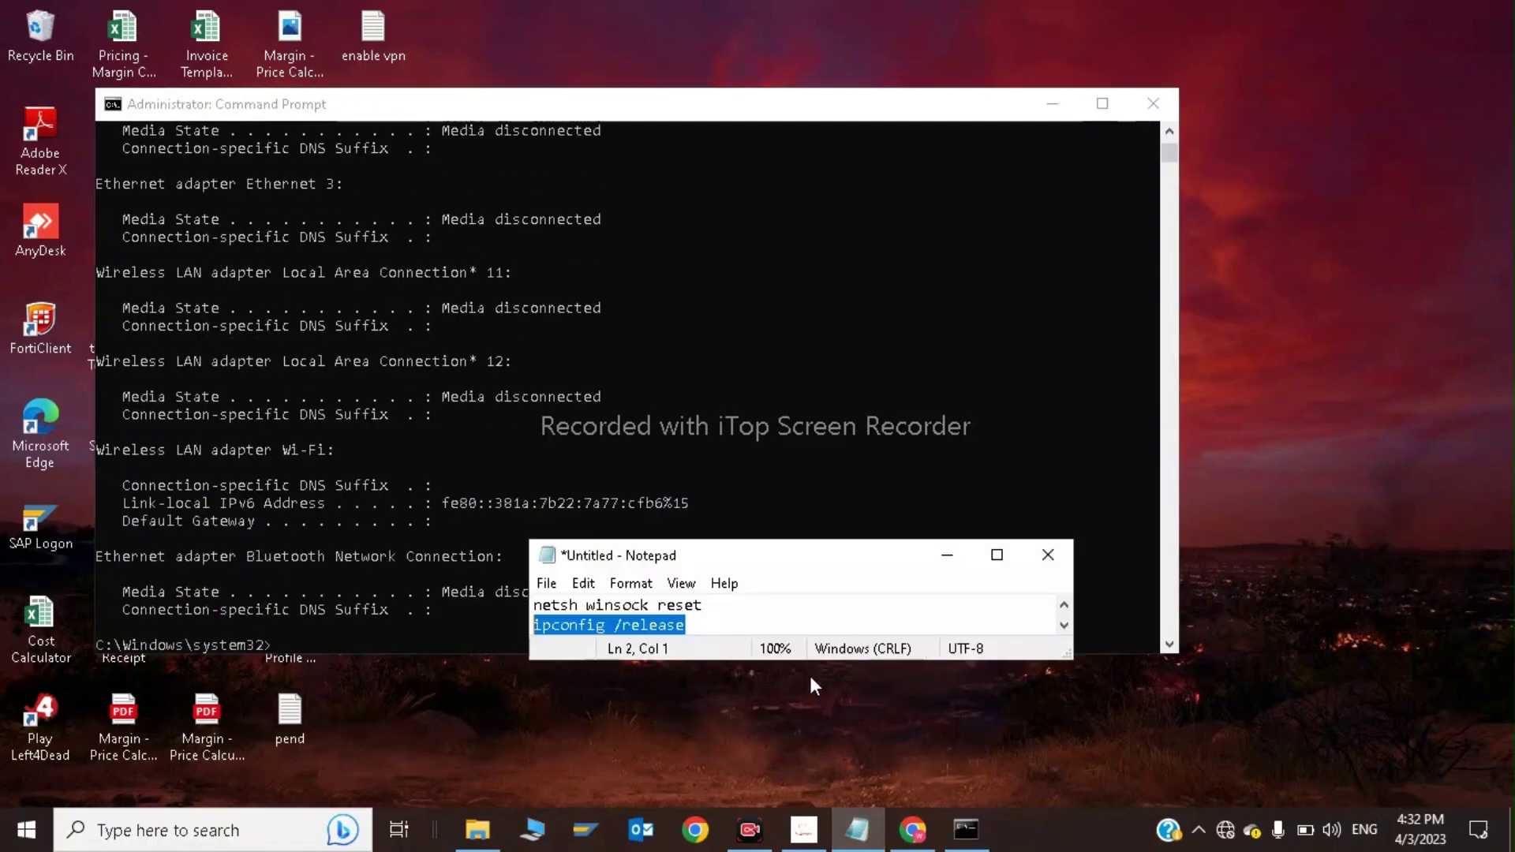
click(724, 604)
drag(724, 604, 539, 614)
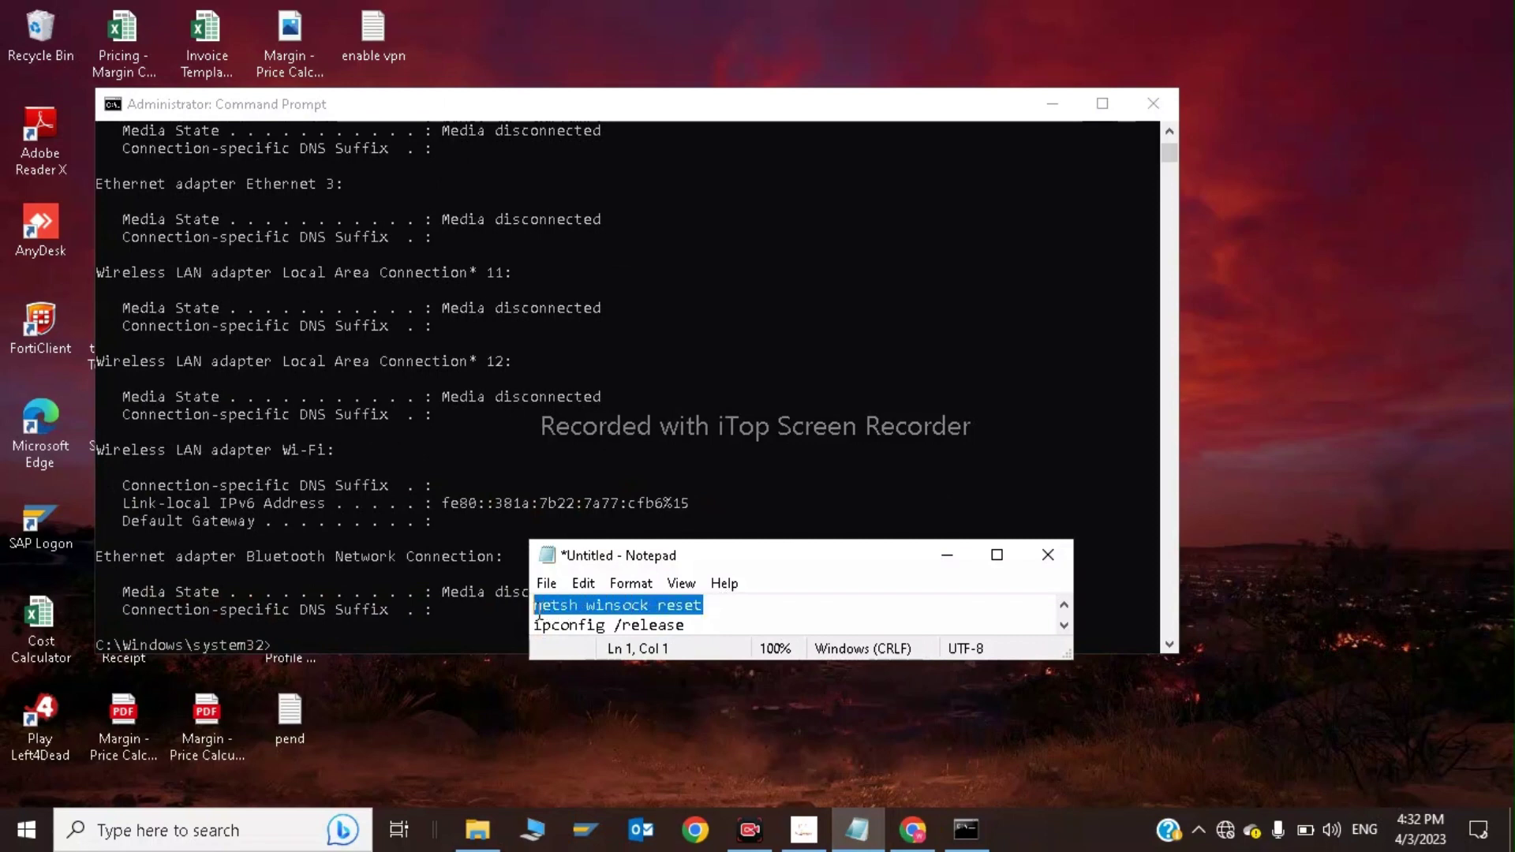
key(ctrl+c)
click(947, 555)
key(ctrl+v)
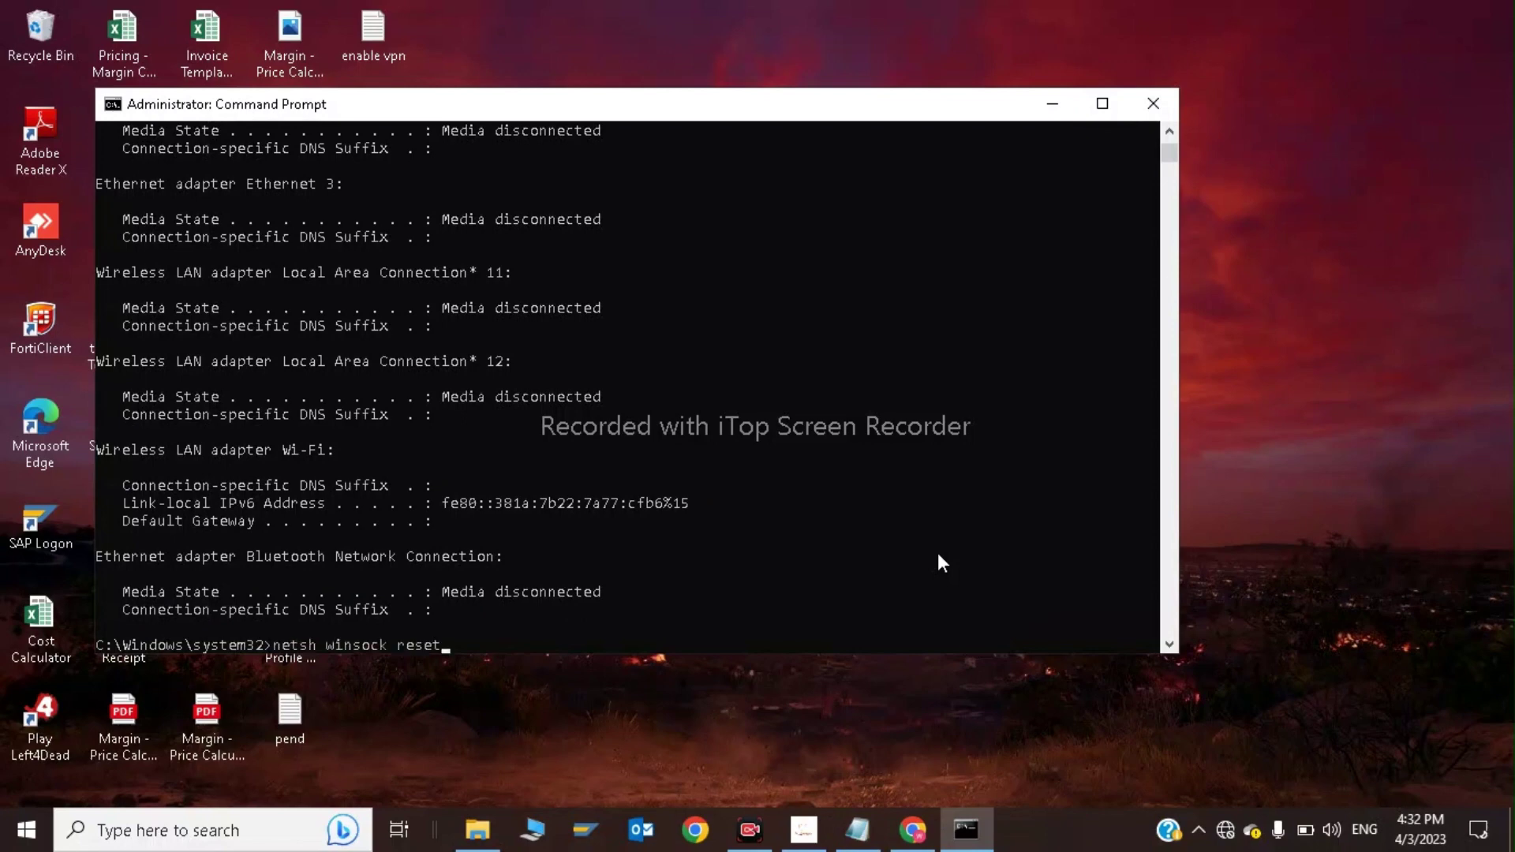
key(Return)
text(exit)
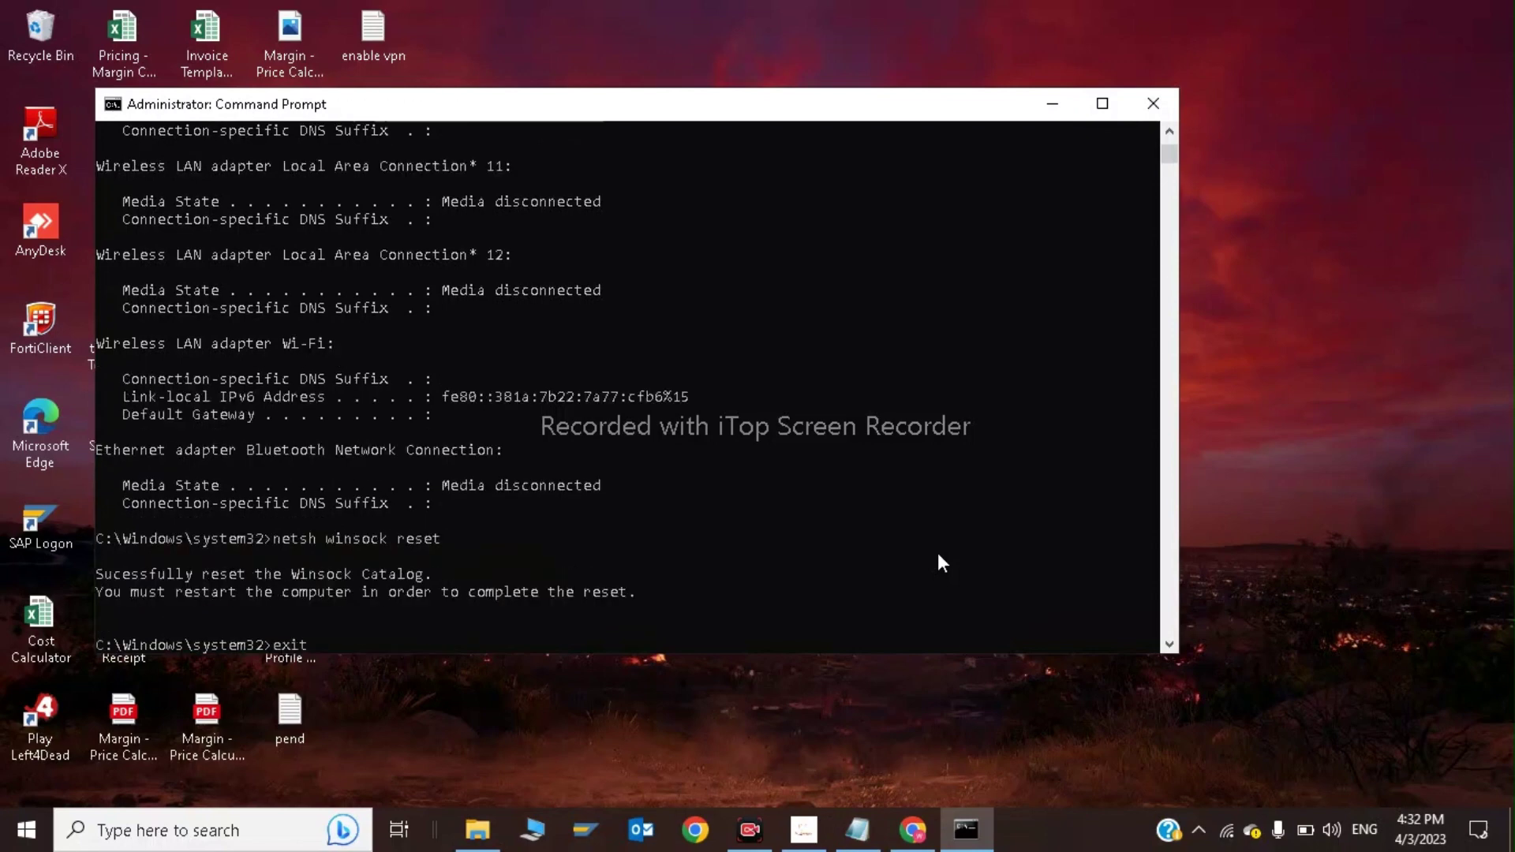
key(Return)
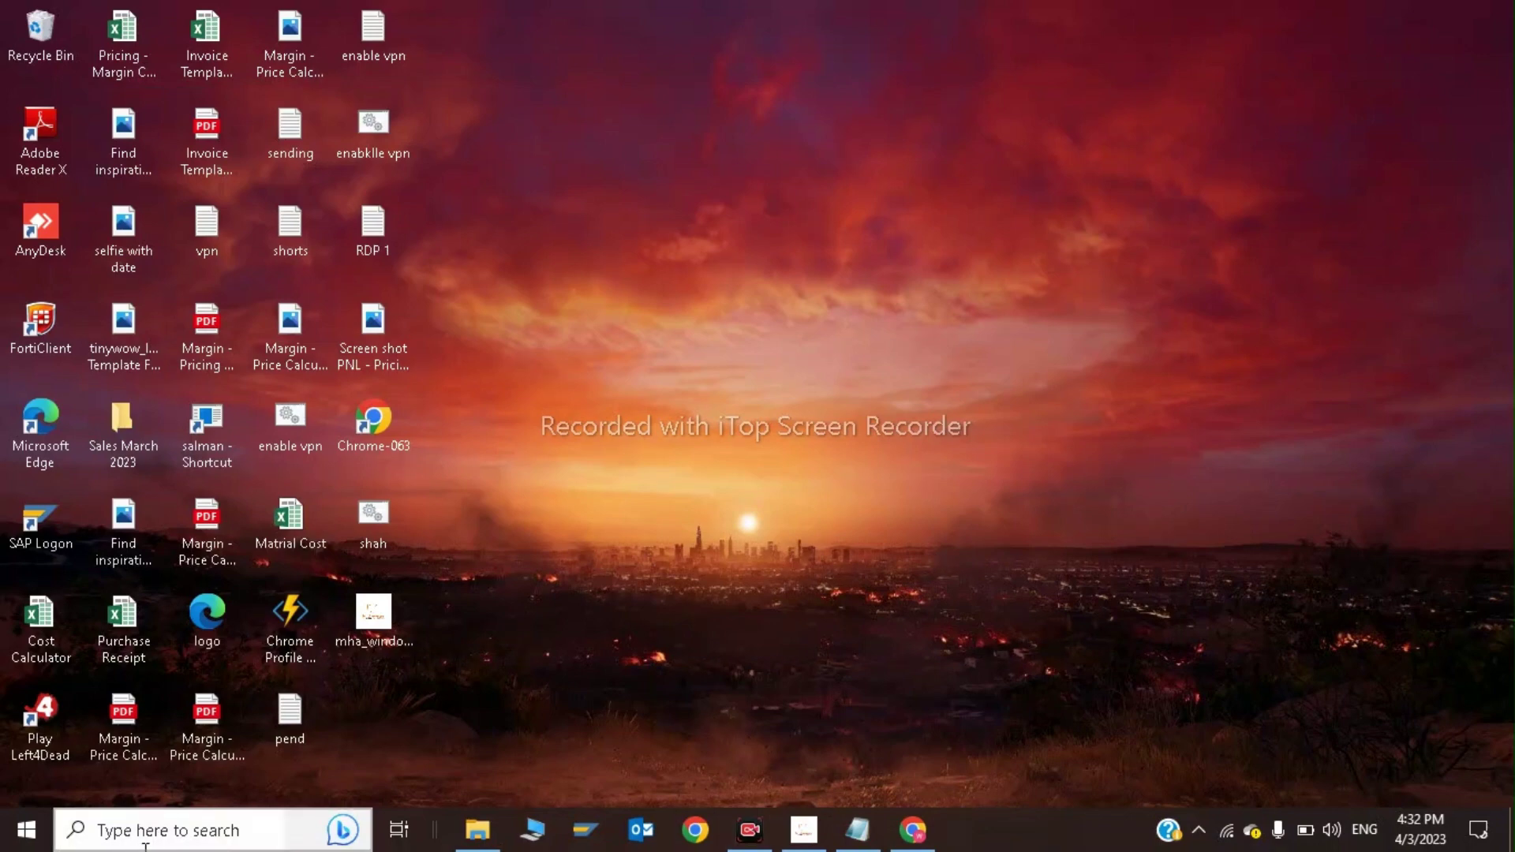
- Find and open the Graphics settings page through Windows search
click(205, 830)
text(gr)
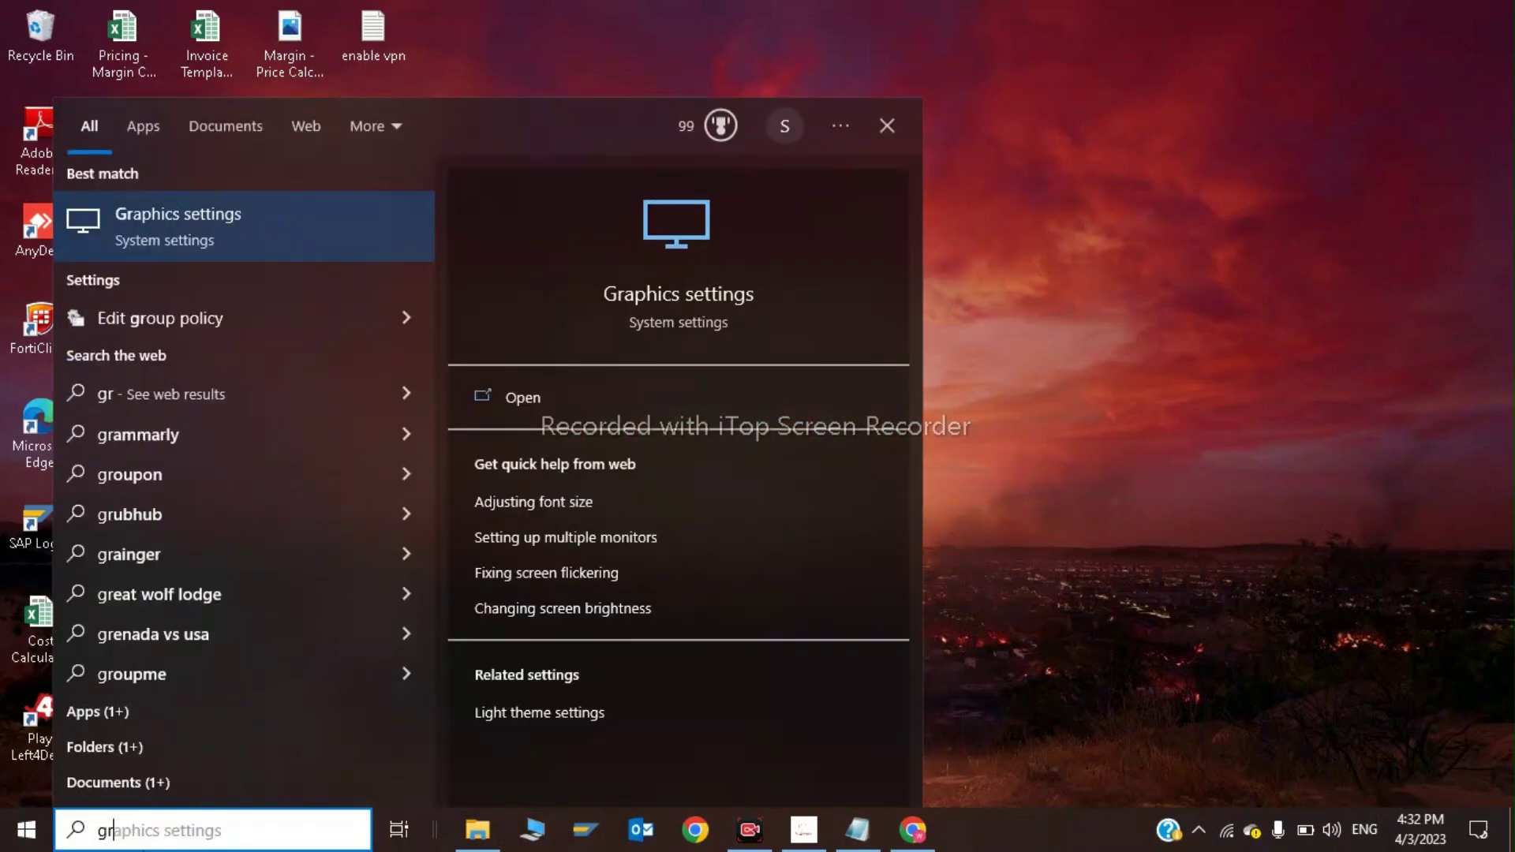
click(209, 208)
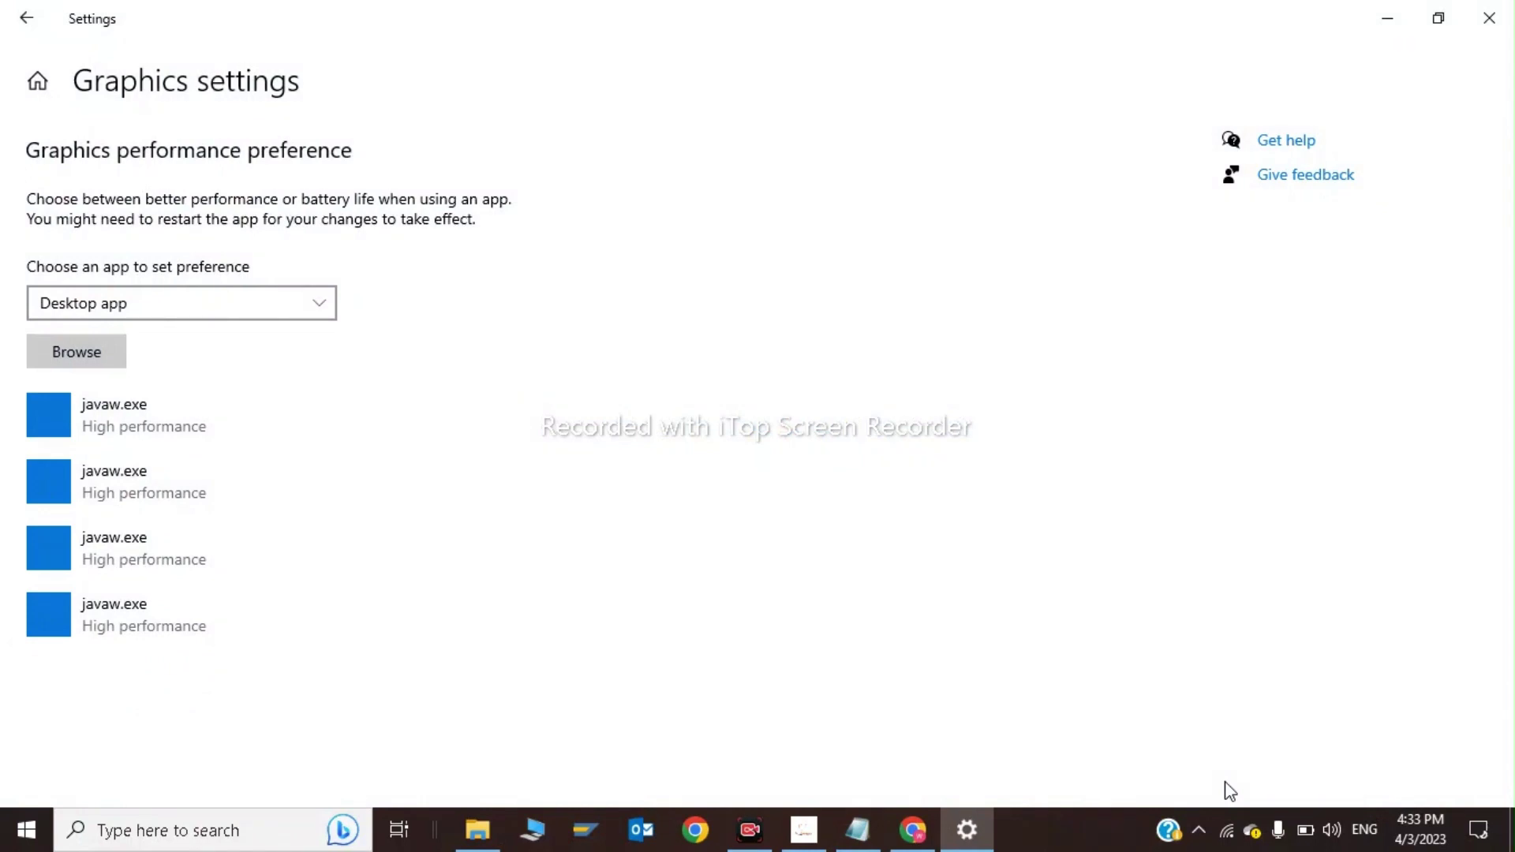
- Add left4dead.exe with High performance graphics preference, save, and close Settings
click(93, 358)
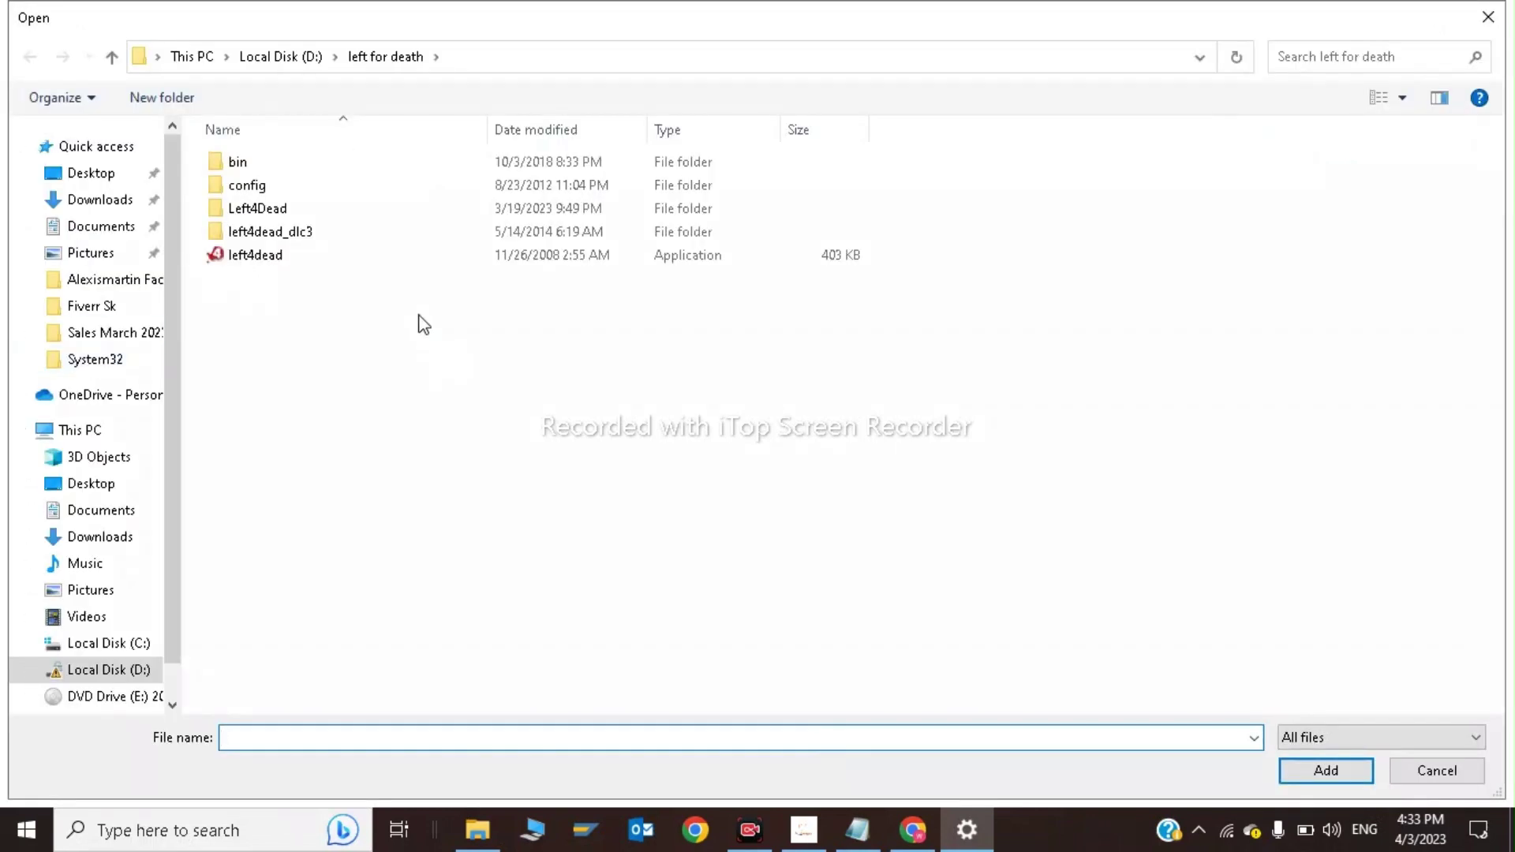
double_click(448, 263)
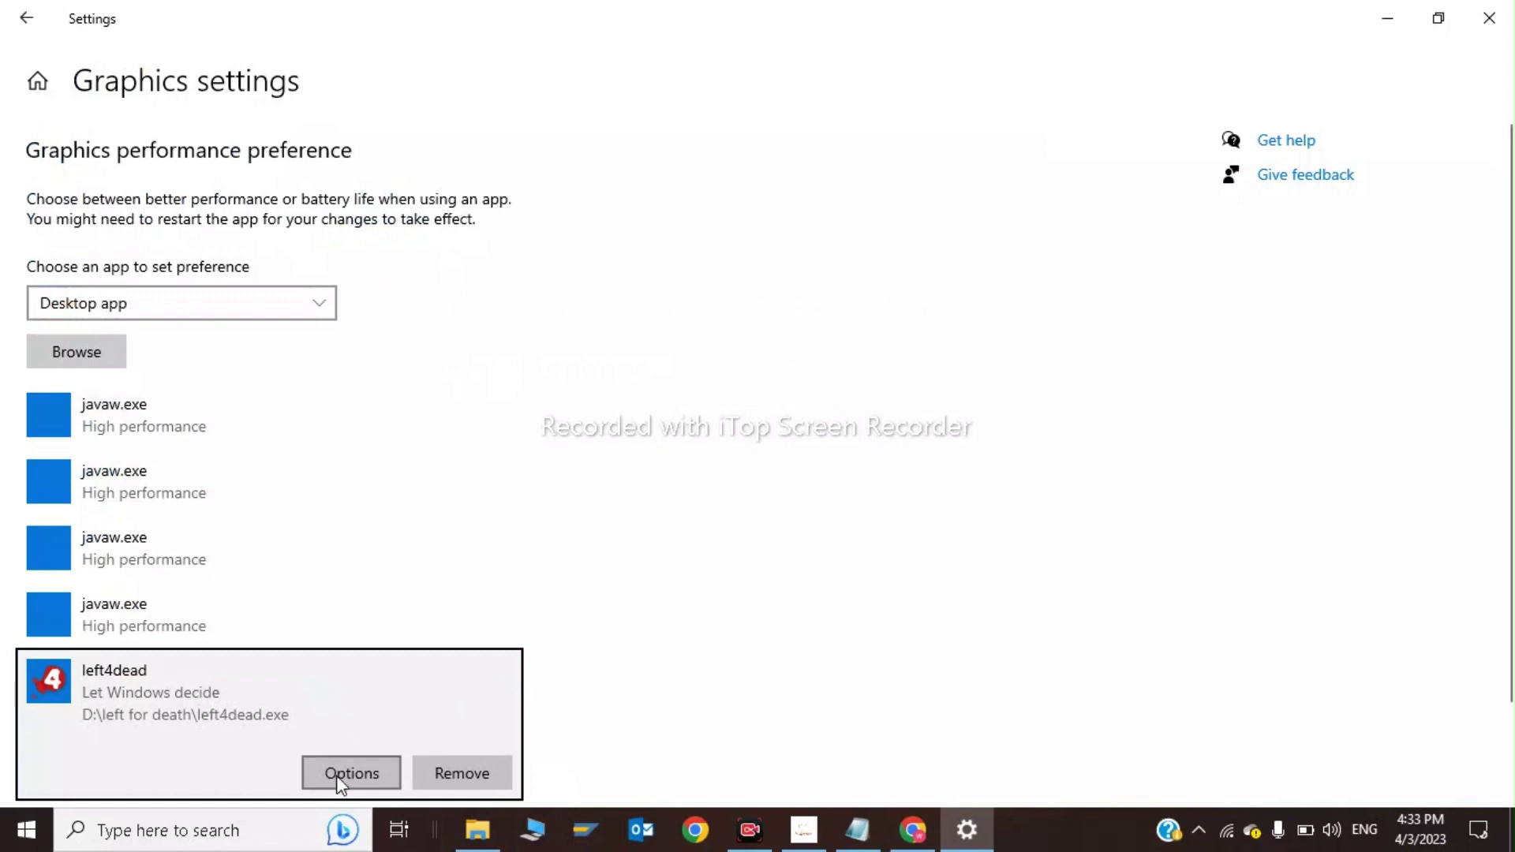
click(339, 778)
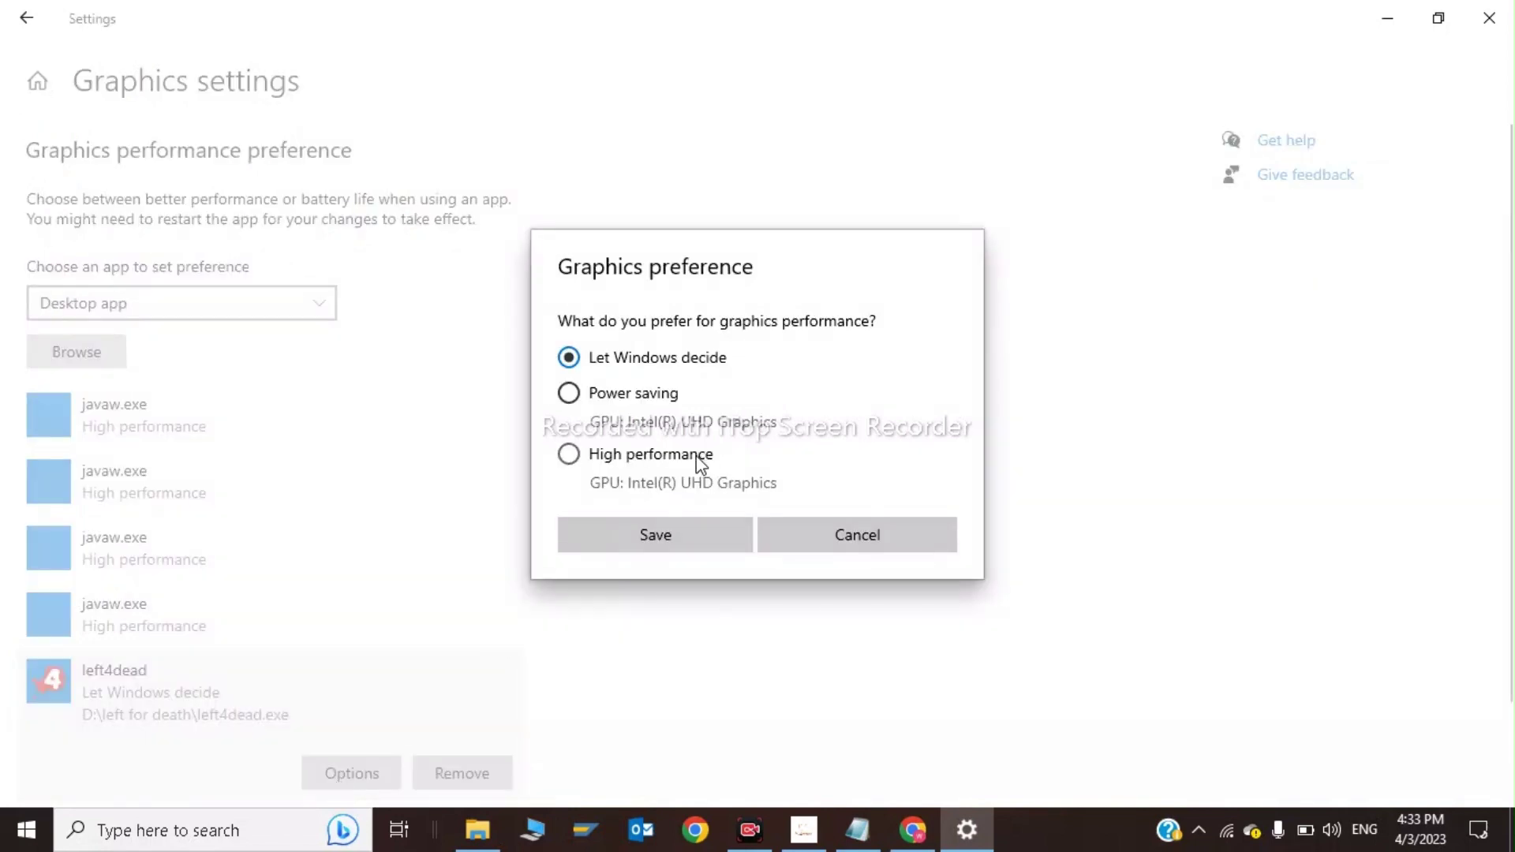
click(696, 459)
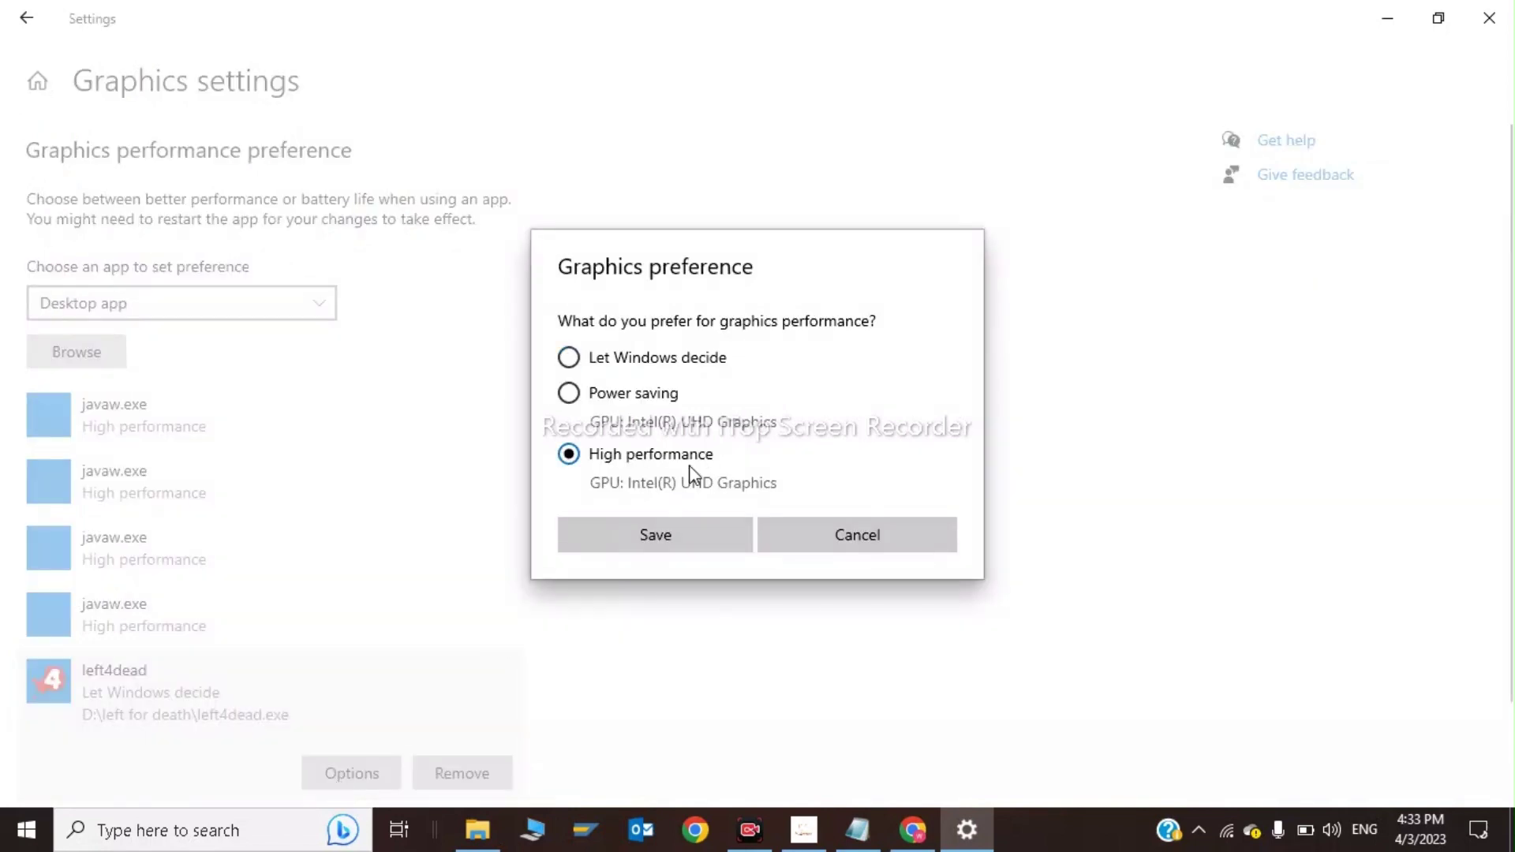
click(655, 535)
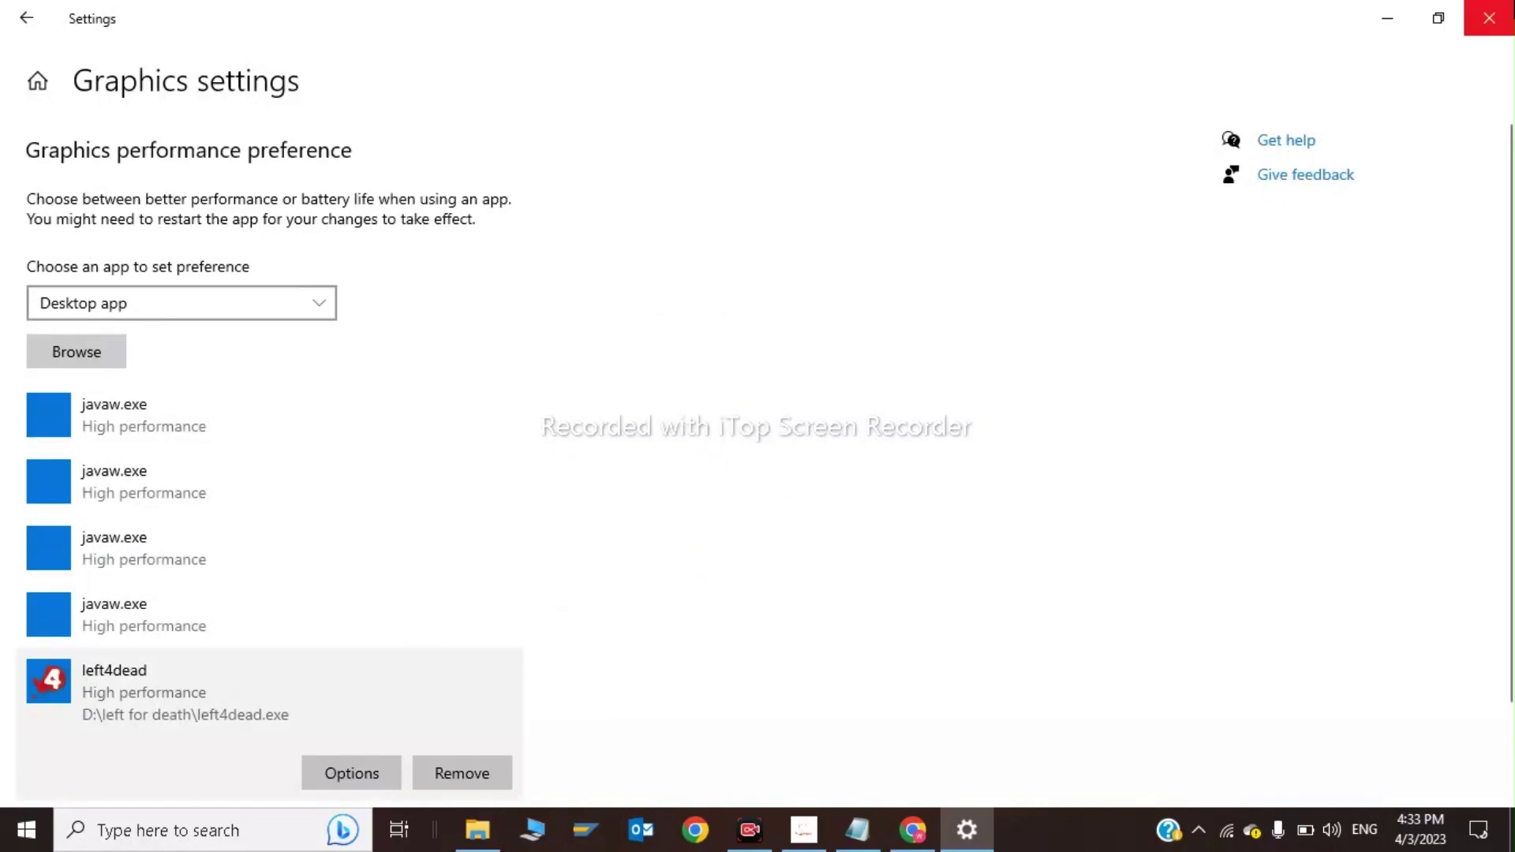
click(1489, 17)
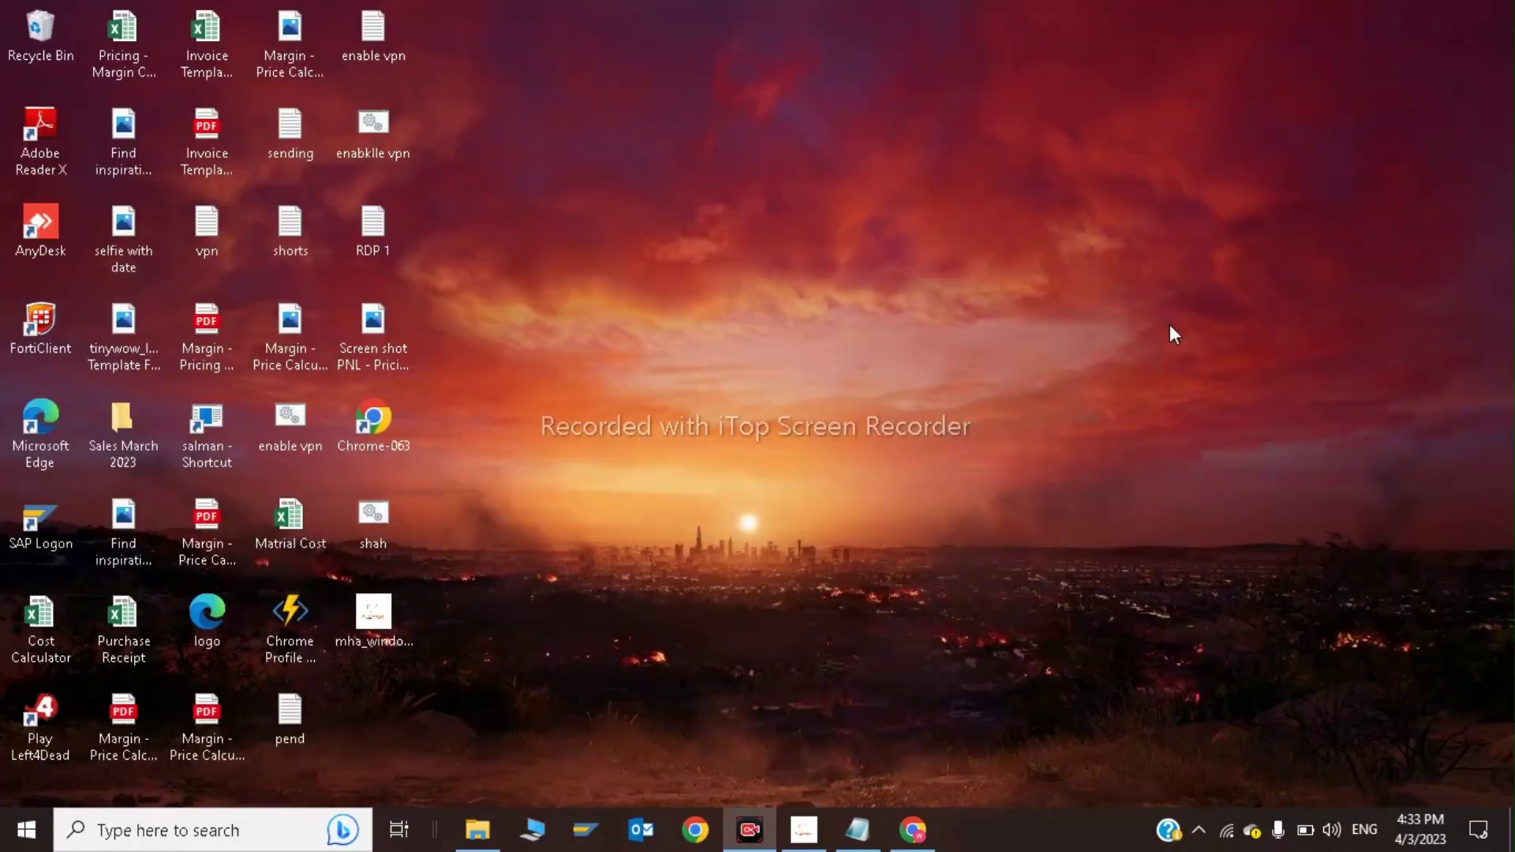